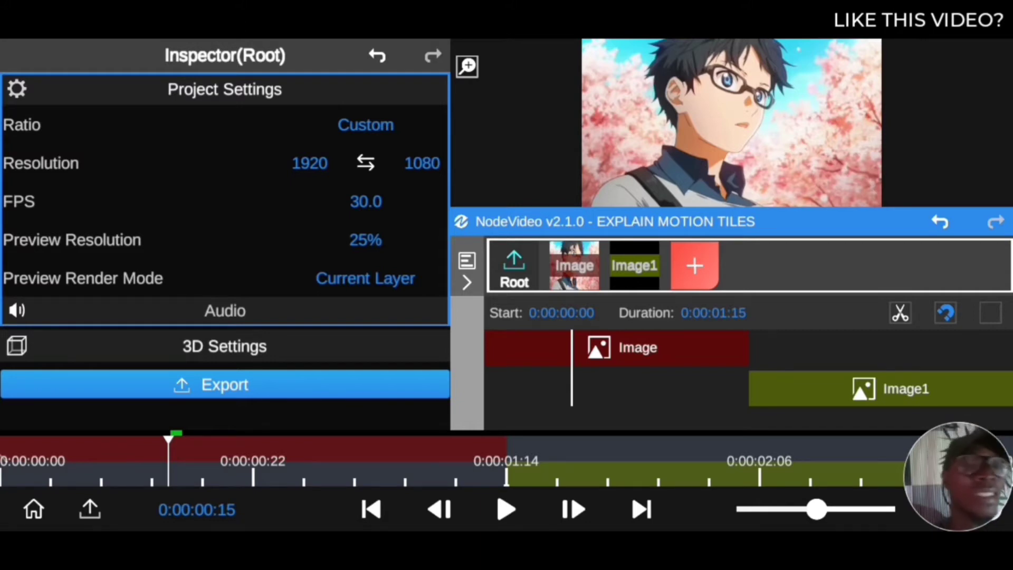
- Add the Motion Tile effect from the Stylize effects to the first image layer and enlarge the preview area
click(598, 348)
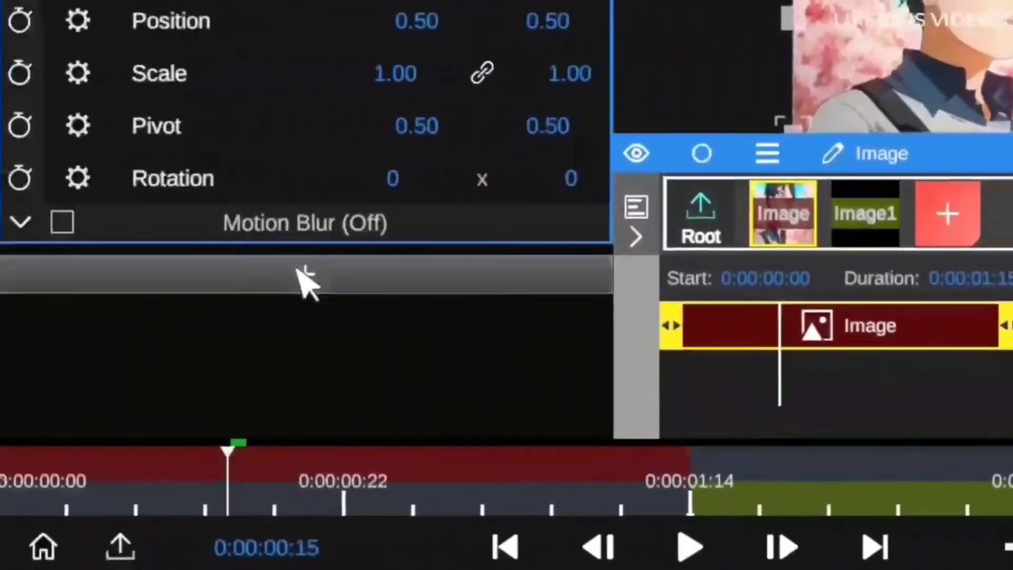
click(301, 281)
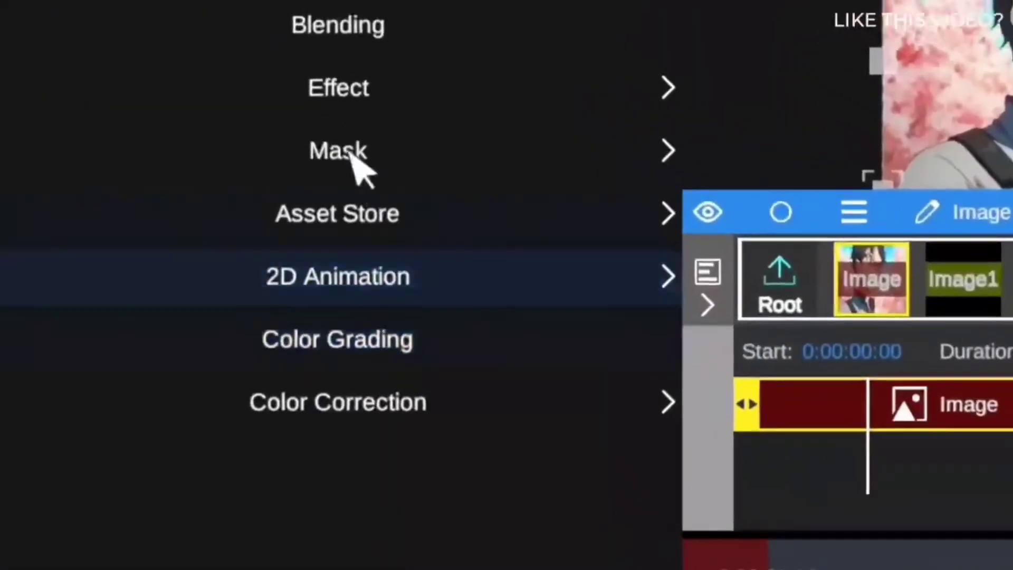
click(365, 119)
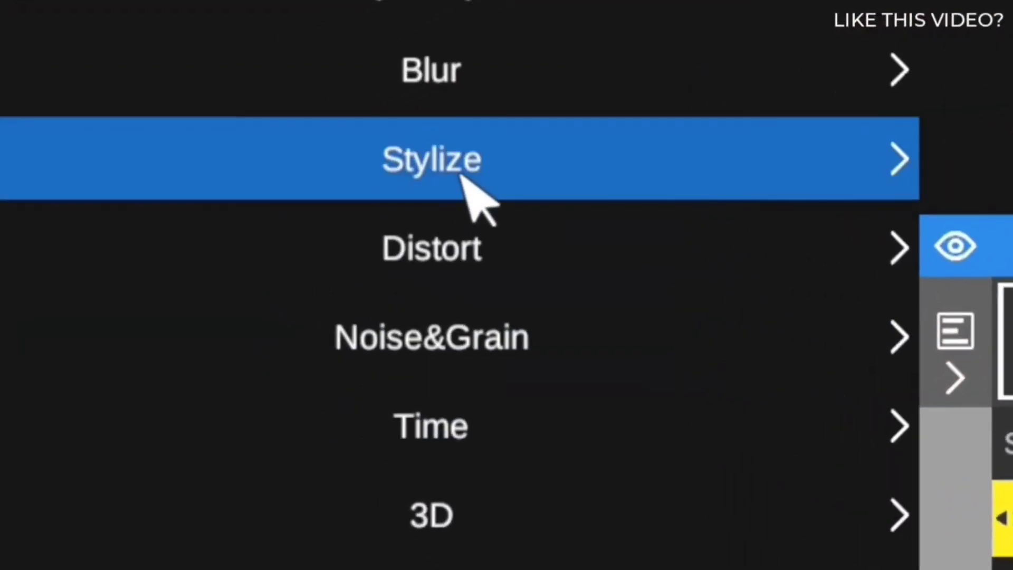
click(375, 177)
click(324, 168)
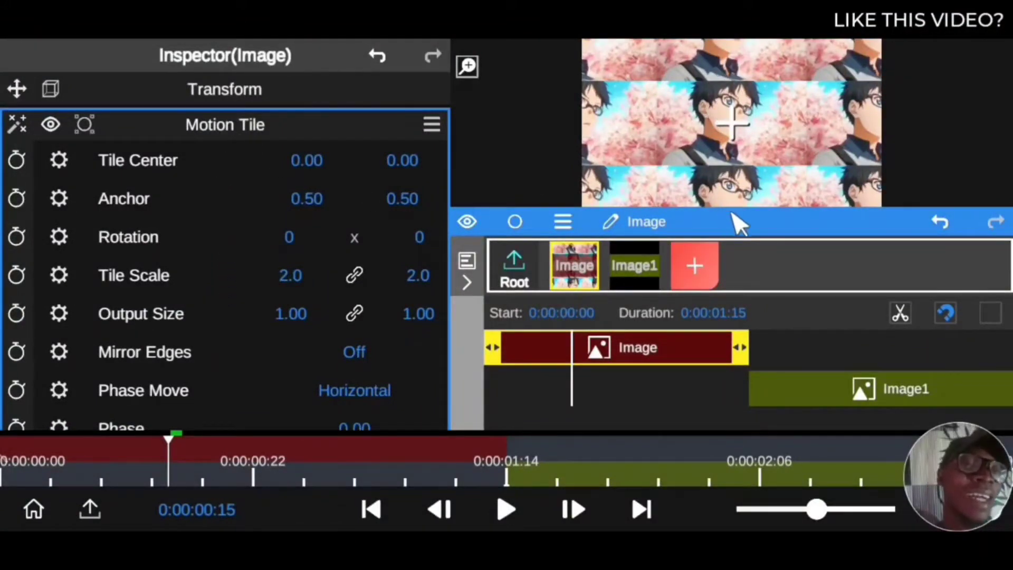
drag(737, 224, 752, 312)
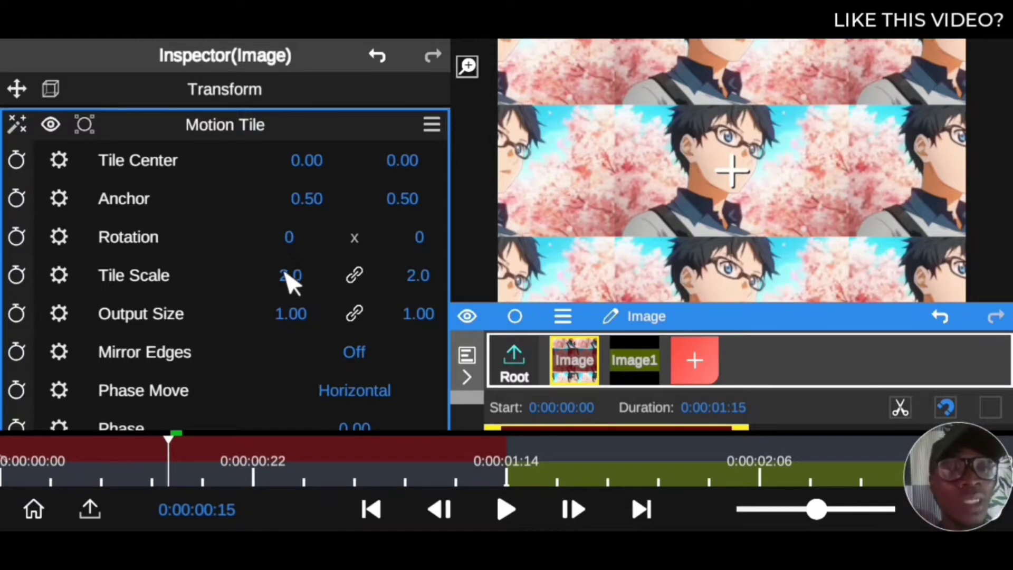
- Raise the Motion Tile's linked tile scale to 12.0
drag(285, 272, 296, 30)
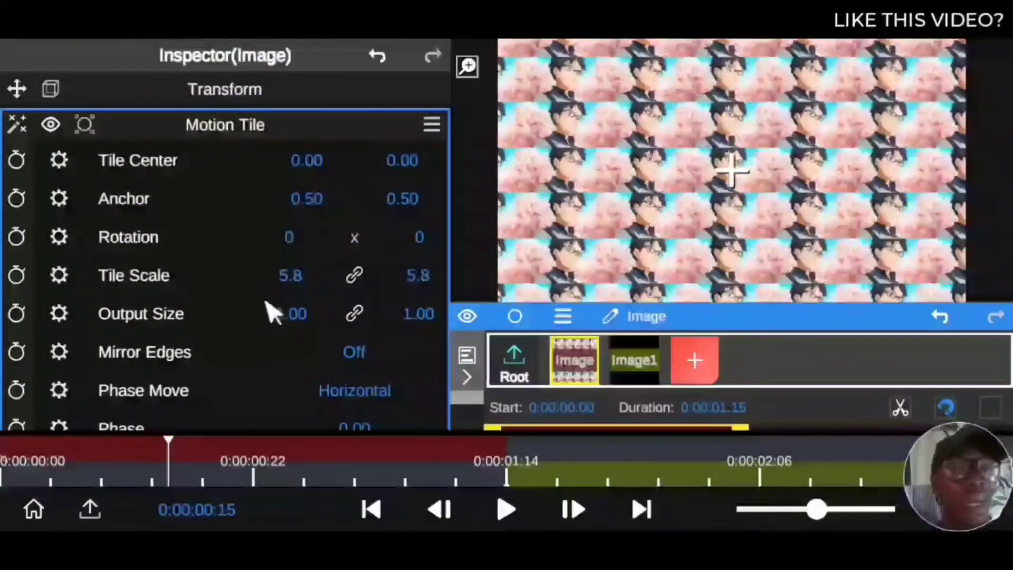
drag(292, 287, 305, 106)
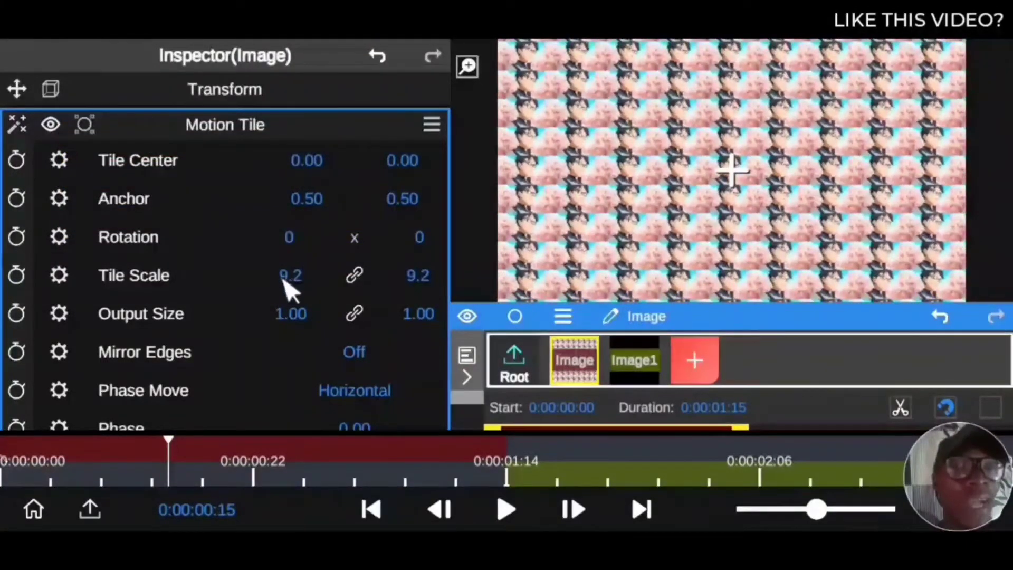
drag(290, 289, 303, 139)
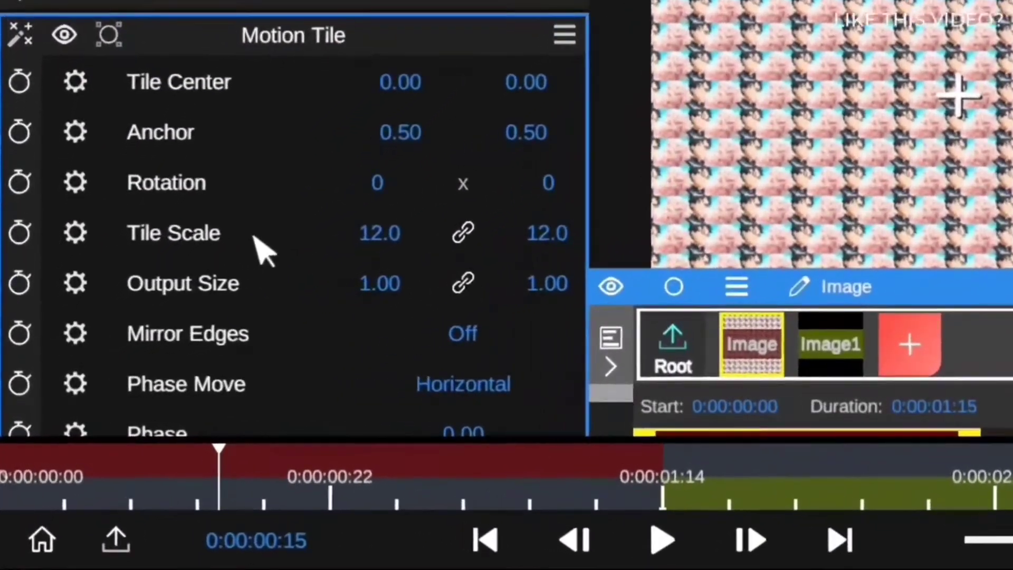
- Set the Motion Tile's linked tile scale to exactly 1
click(380, 232)
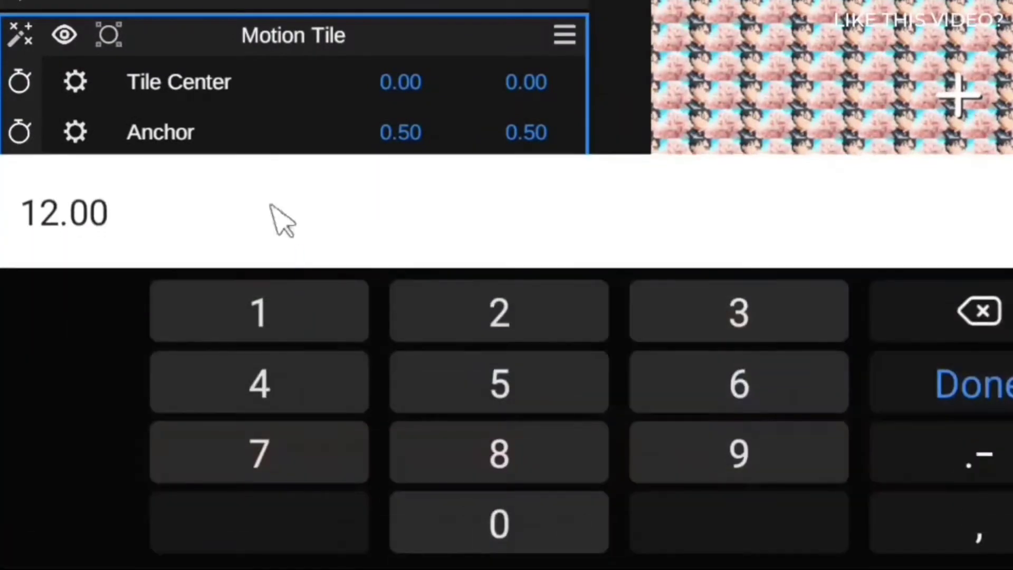
click(64, 219)
click(293, 312)
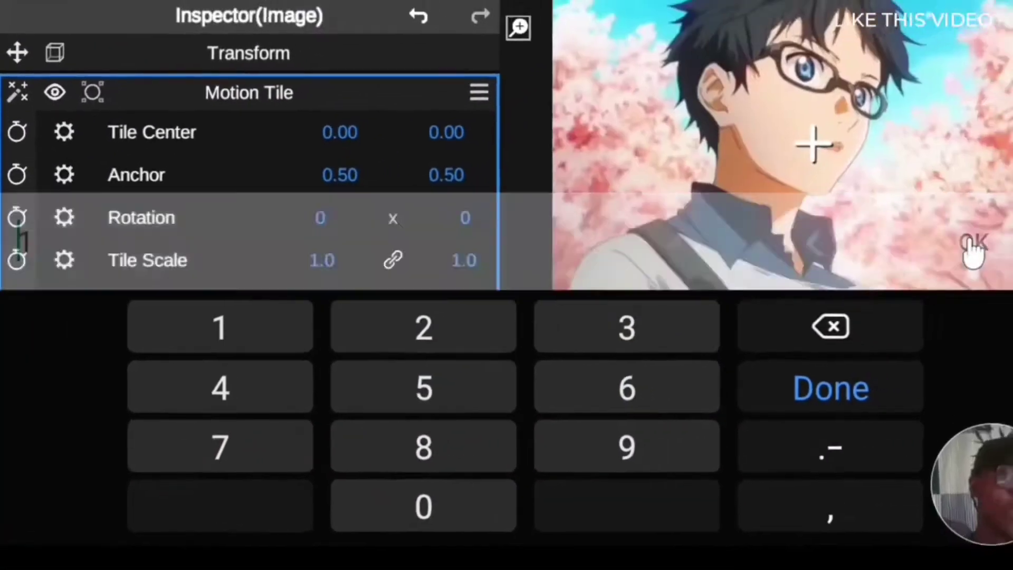
click(965, 384)
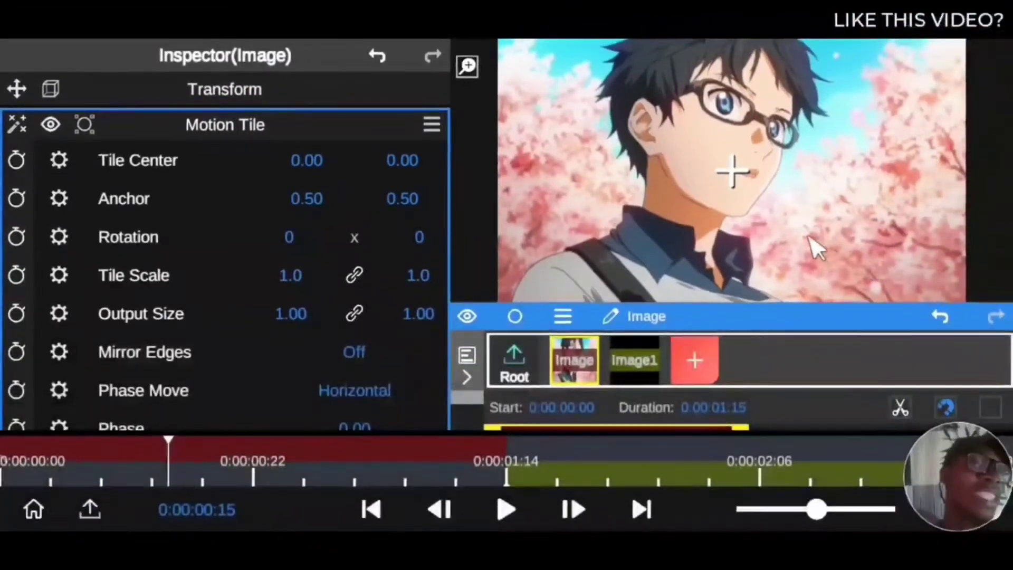
- Raise the tile scale to 6.3 and shift the tile center horizontally to 1.75
drag(283, 277, 295, 232)
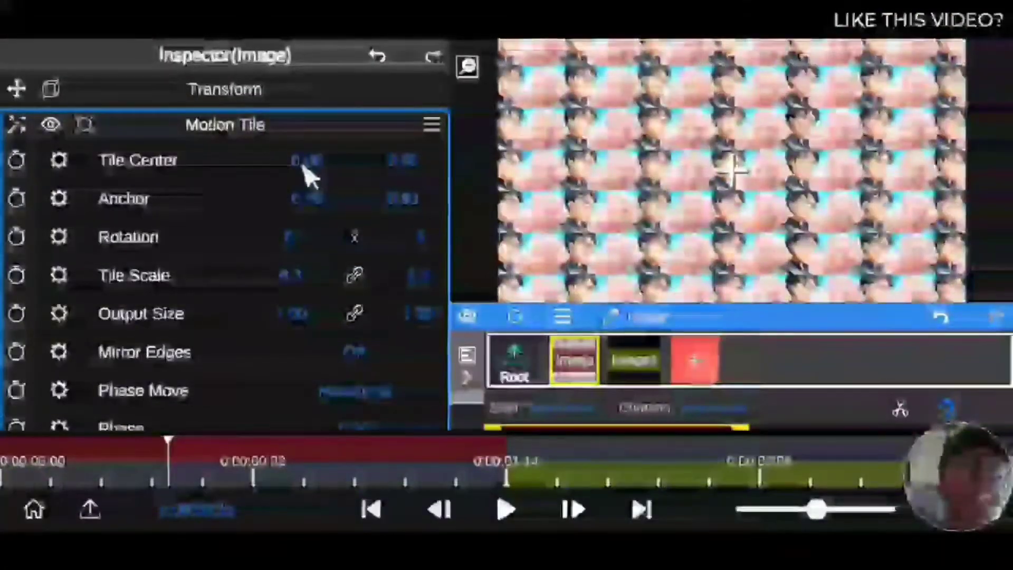
mouse_move(300, 170)
mouse_down()
mouse_move(325, 179)
mouse_move(317, 176)
mouse_up()
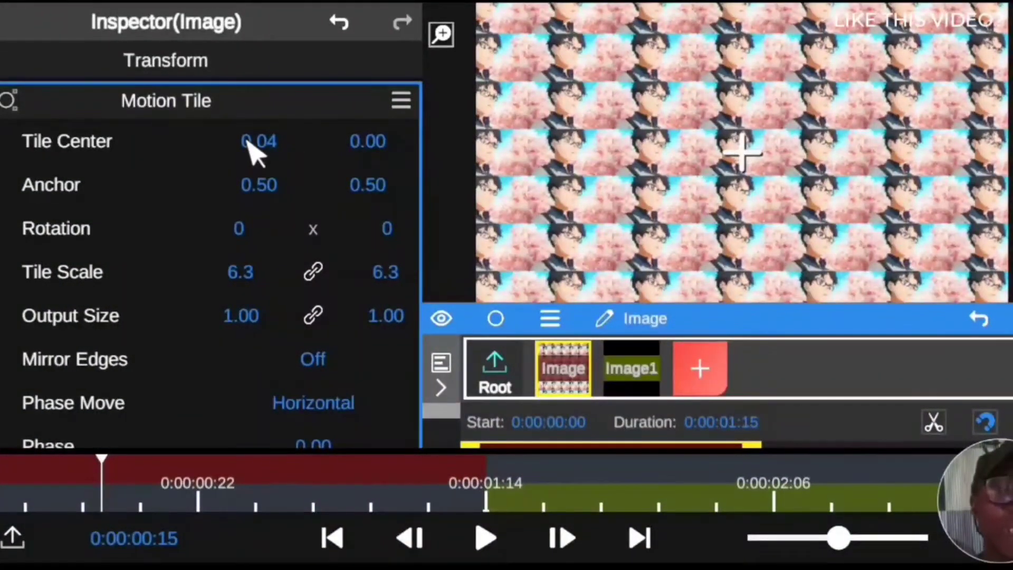
drag(257, 153, 739, 158)
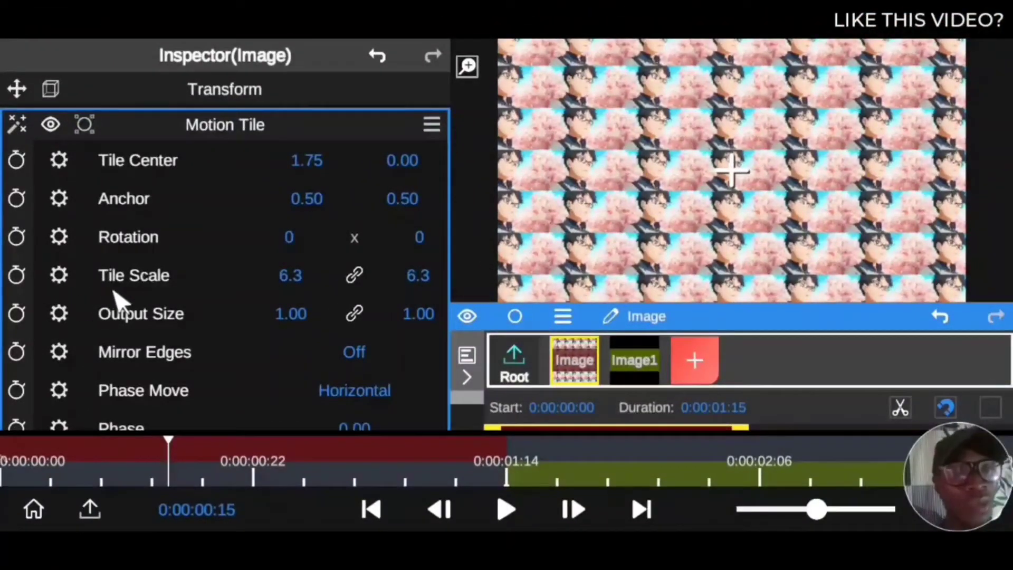
- Vary the tile scale, ending at 10.5, and shift the tile center vertically to 1.49
drag(309, 272, 318, 549)
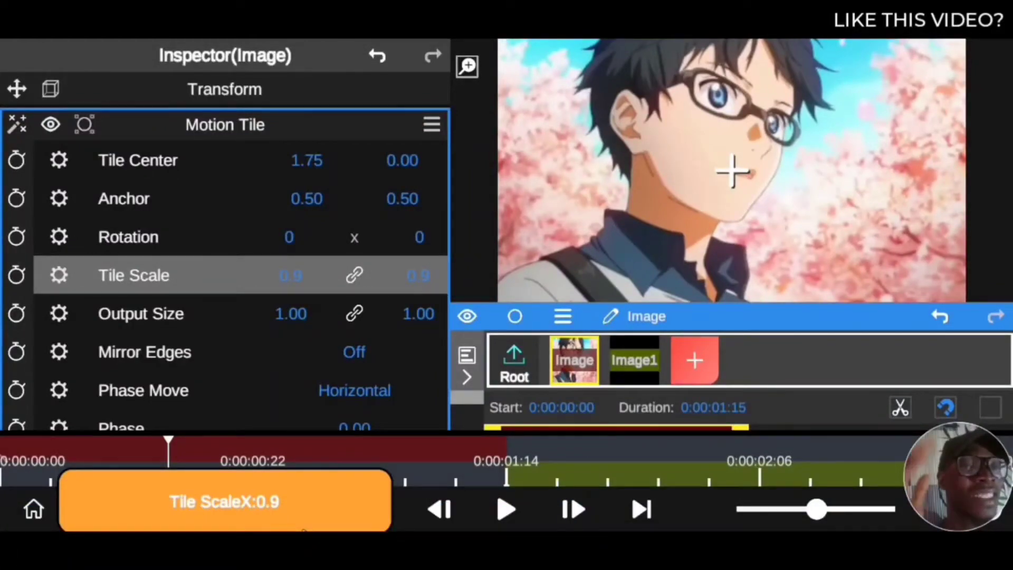
drag(305, 529, 289, 72)
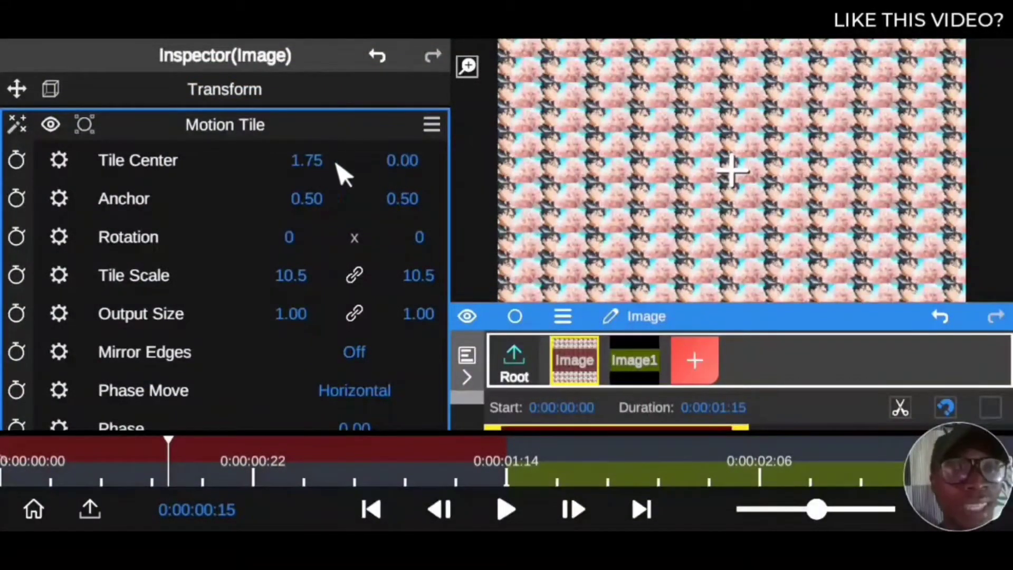
mouse_move(406, 161)
mouse_down()
mouse_move(409, 81)
mouse_move(410, 157)
mouse_up()
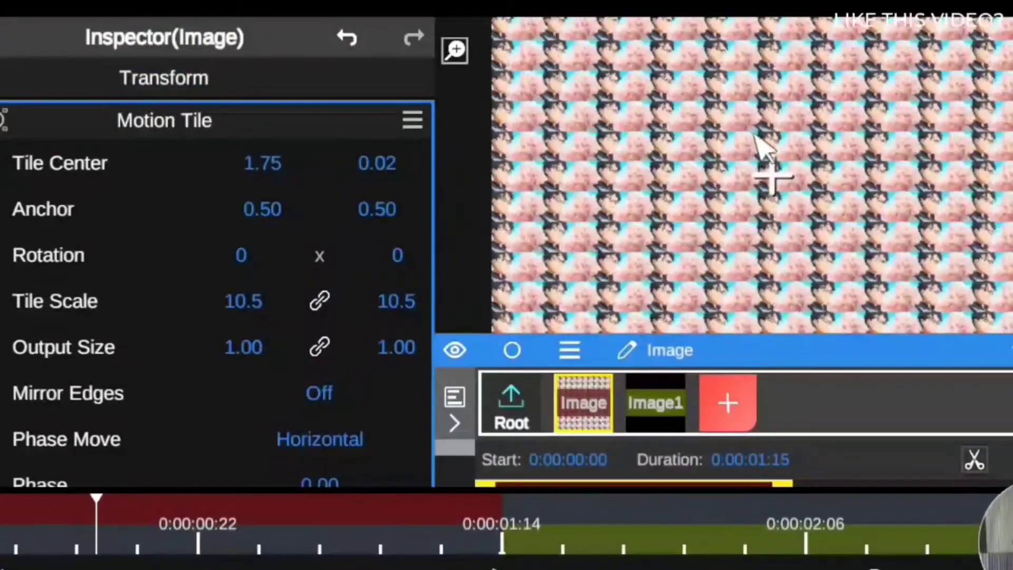
drag(380, 163, 384, 67)
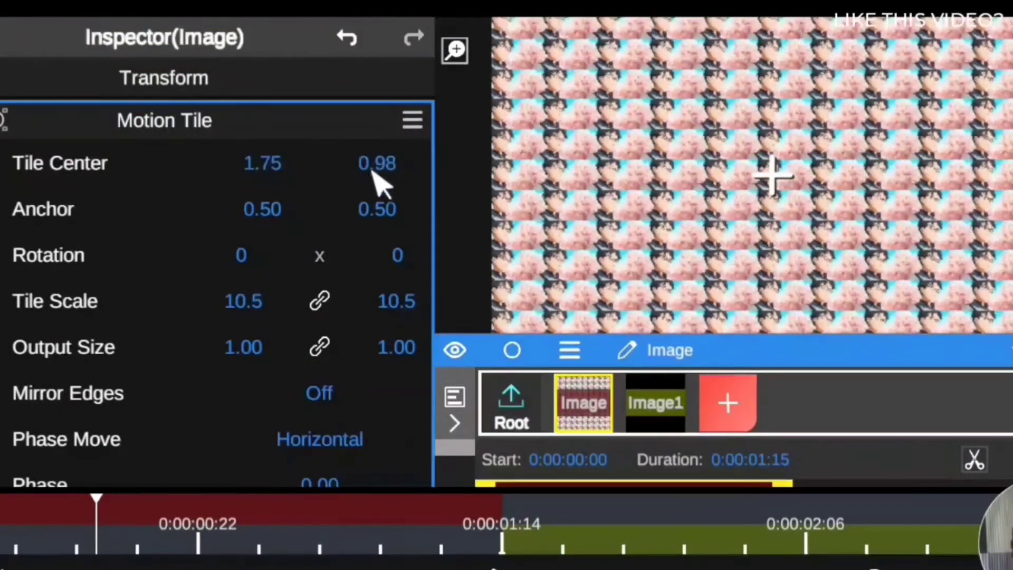
drag(378, 163, 386, 38)
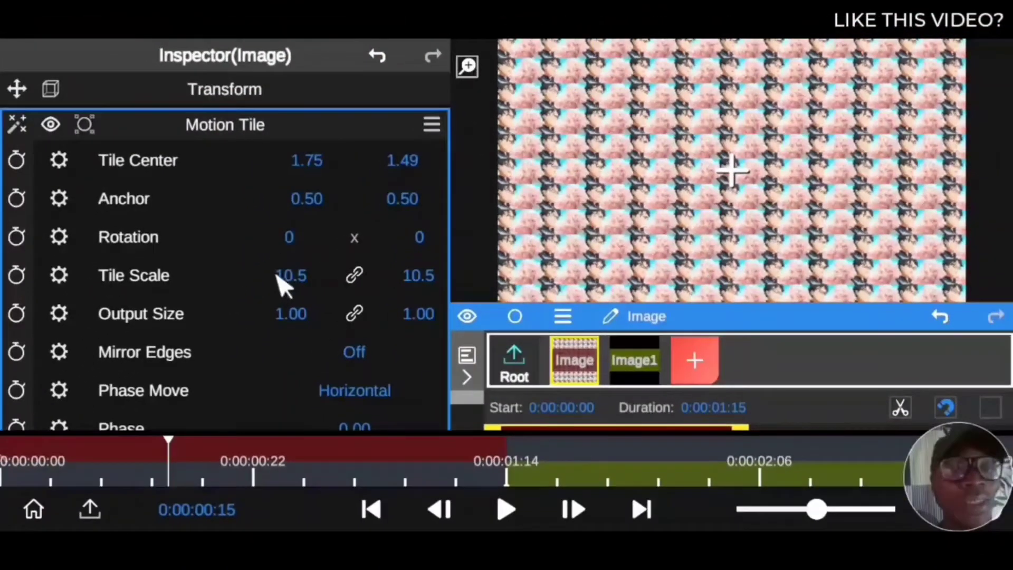
- Bring the tile scale back down to 1 and adjust the vertical tile center to 1.47
drag(277, 275, 298, 525)
drag(301, 276, 297, 378)
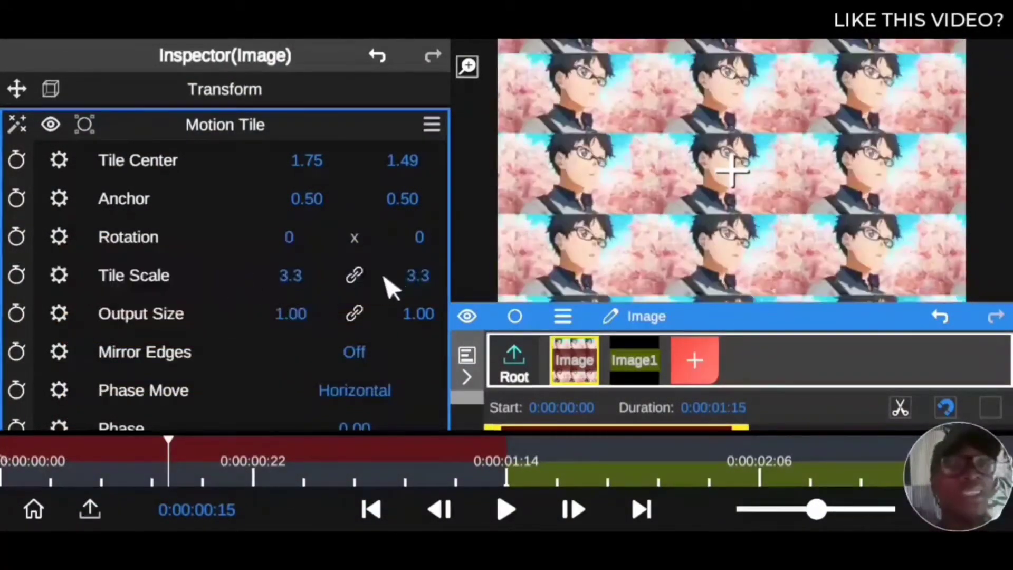
click(290, 275)
double_click(10, 263)
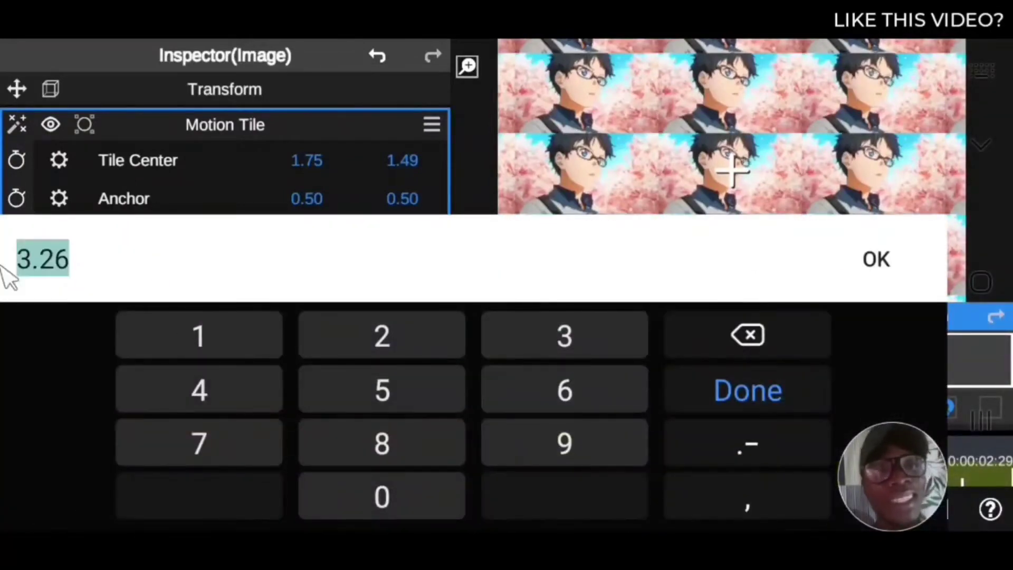
click(199, 336)
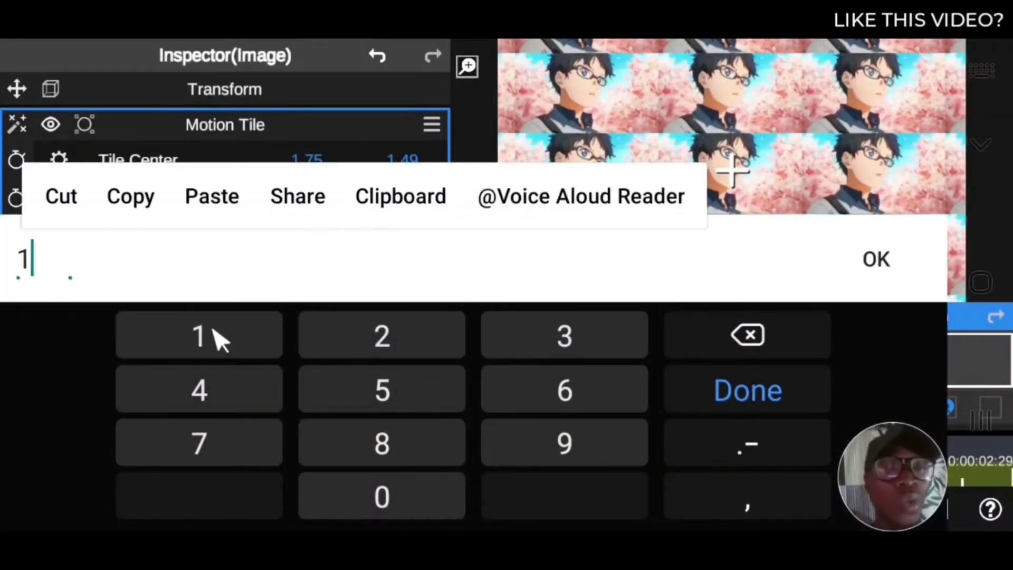
click(877, 267)
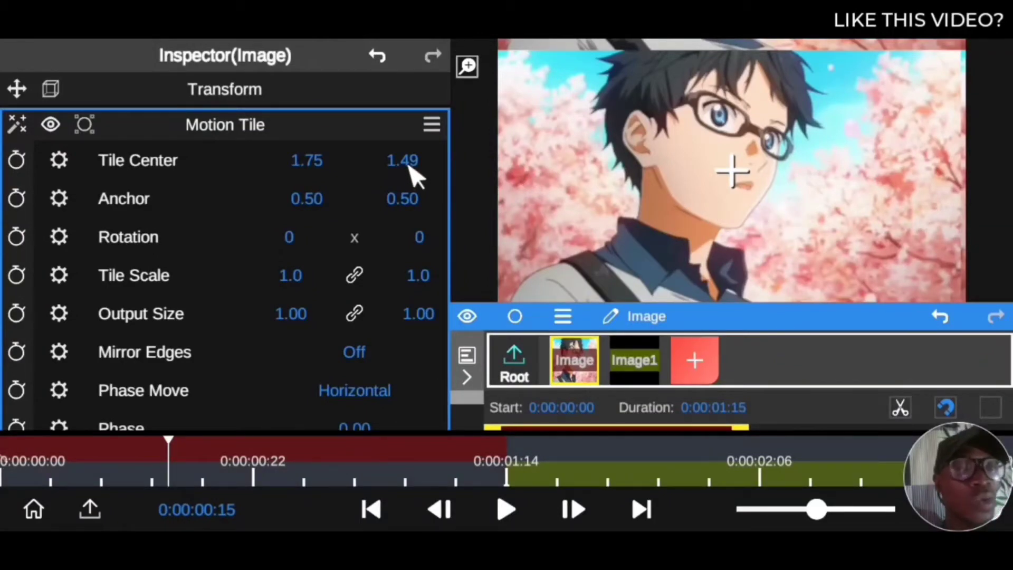
mouse_move(408, 168)
mouse_down()
mouse_move(414, 156)
mouse_move(412, 191)
mouse_move(414, 176)
mouse_up()
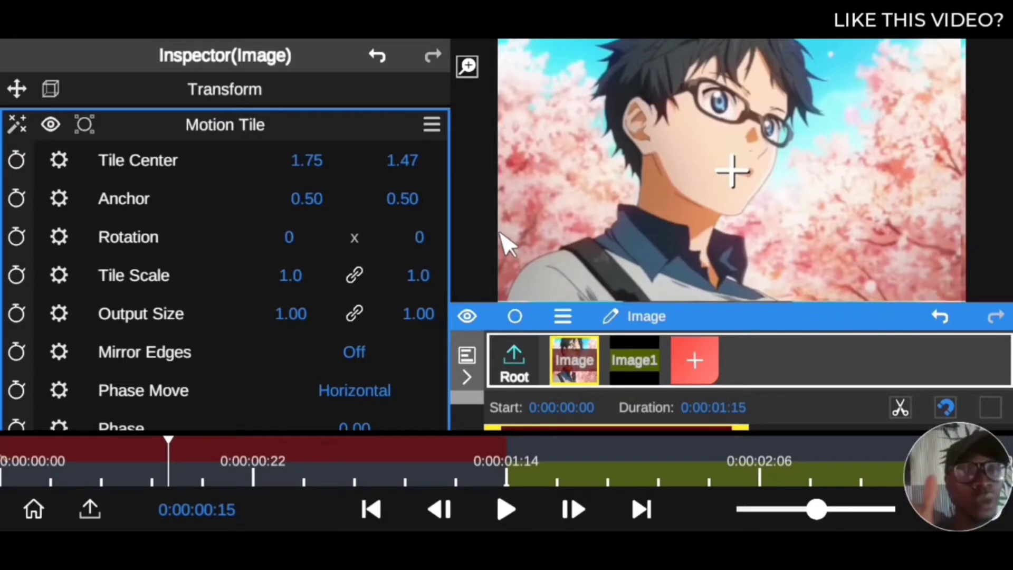
- Reset the Motion Tile effect to its defaults and try Mirror Edges with a changed tile scale
click(431, 124)
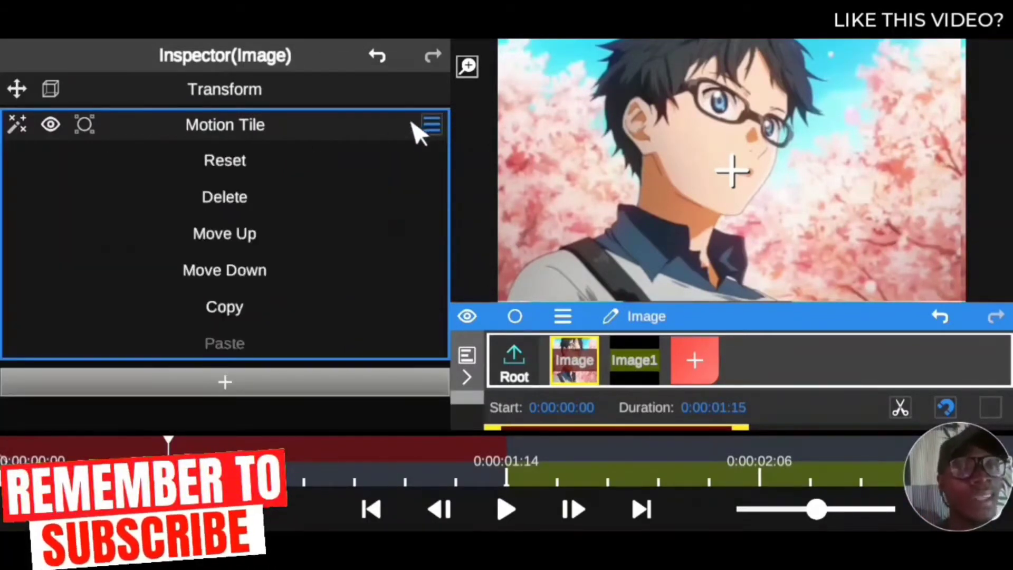
click(264, 161)
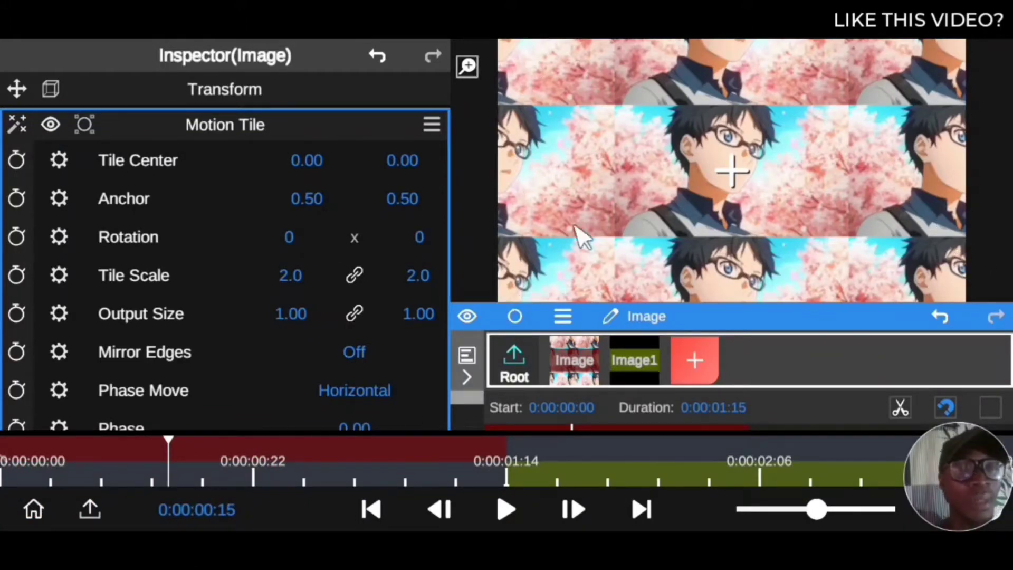
click(356, 351)
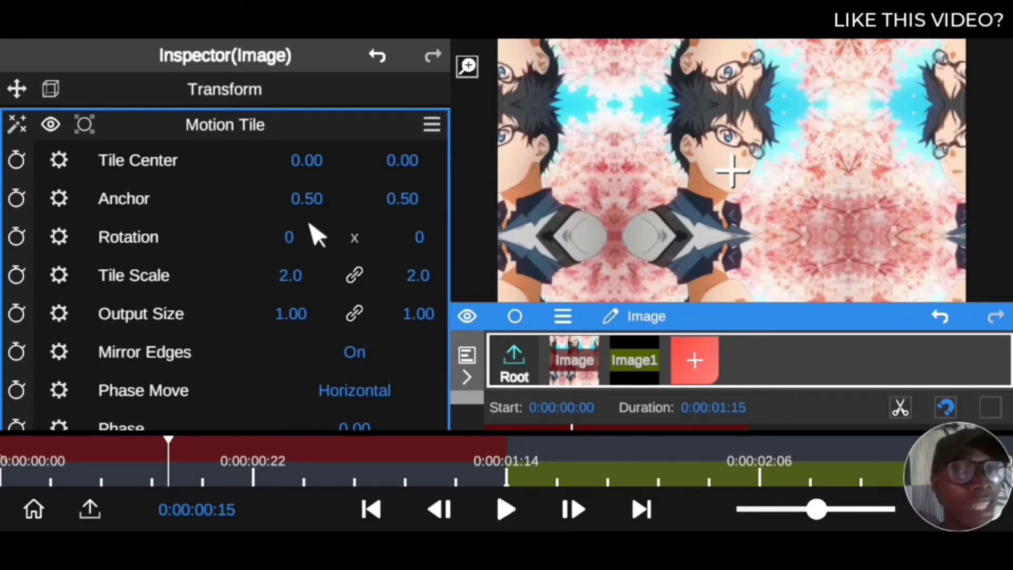
drag(280, 281, 294, 339)
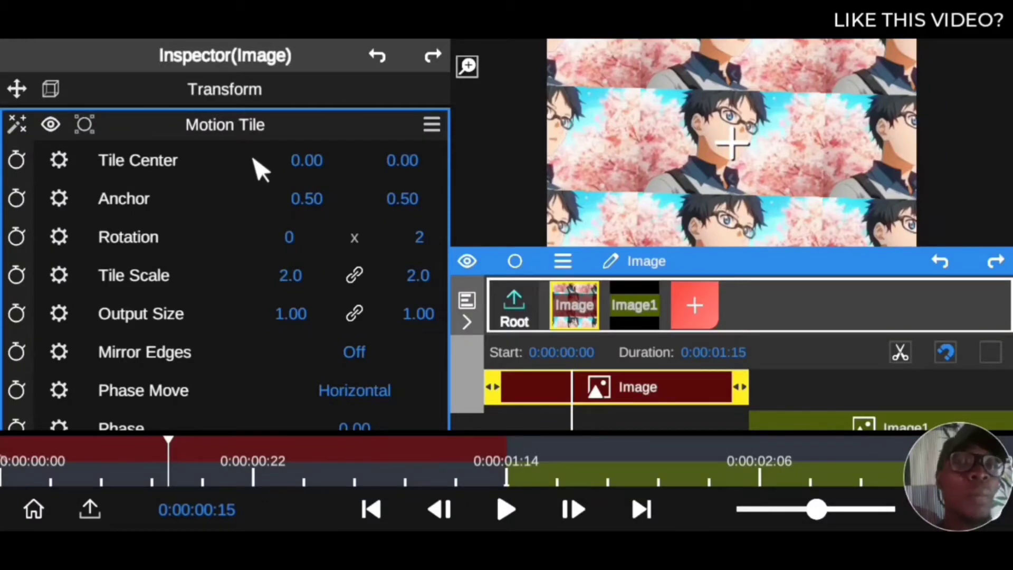
- Hide the Motion Tile effect and set the image layer's Transform rotation to 30 degrees
click(214, 135)
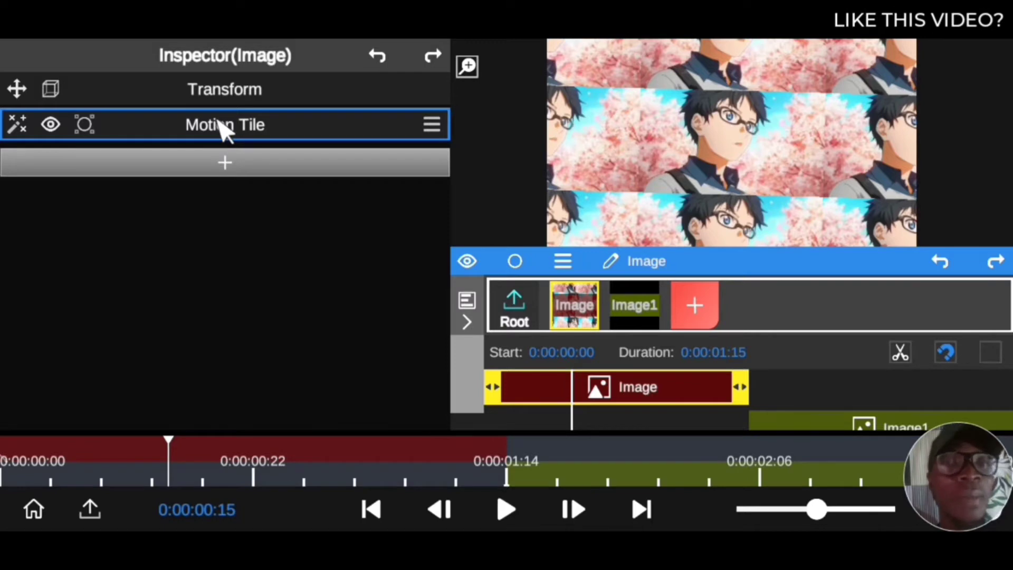
click(51, 125)
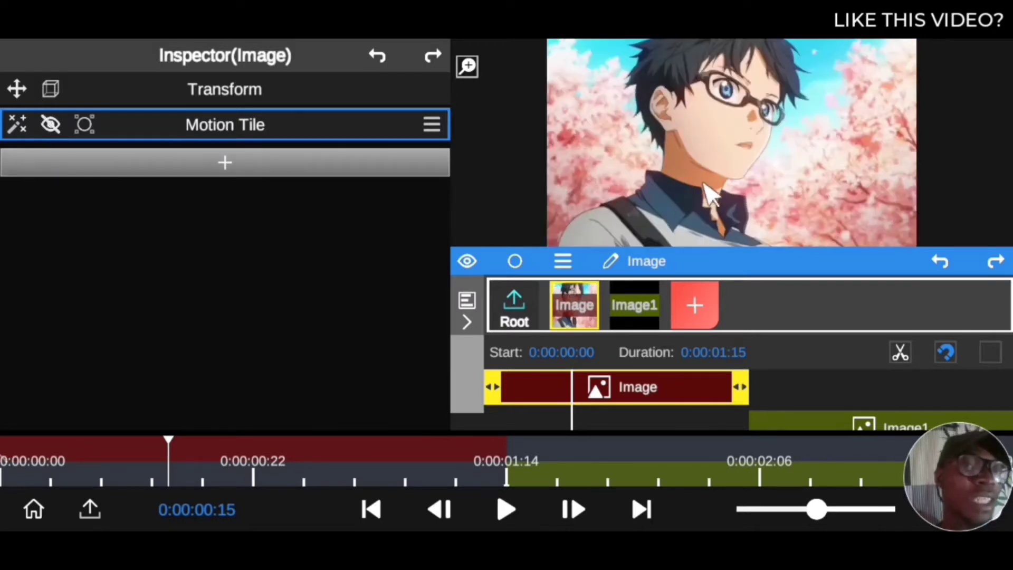
click(244, 87)
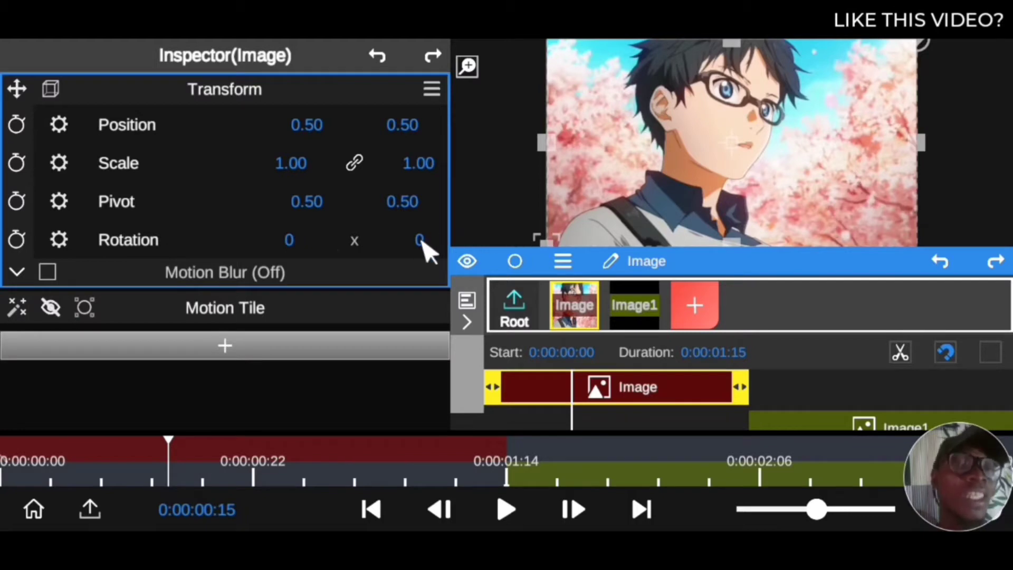
drag(423, 242, 439, 217)
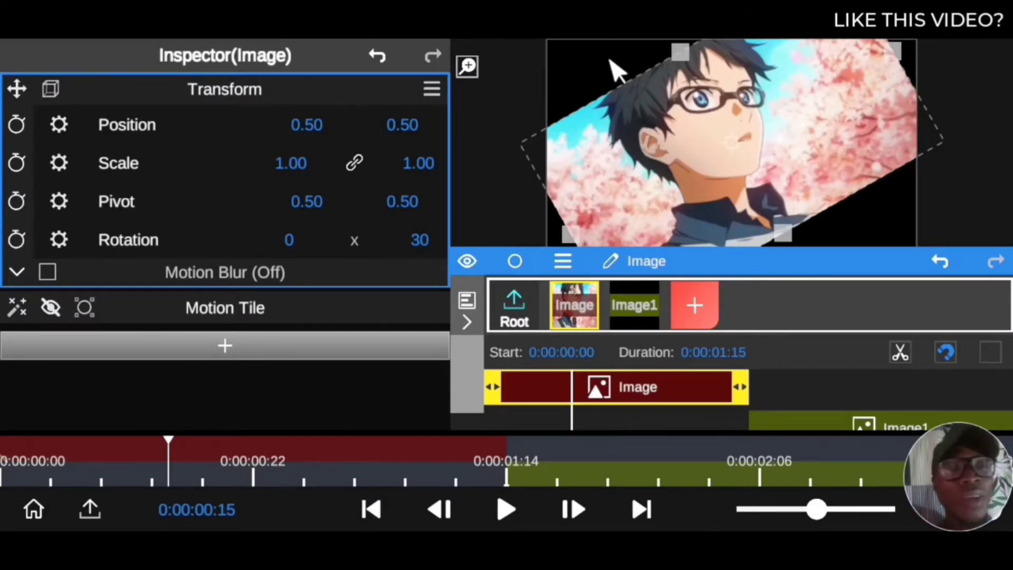
- Make the Motion Tile effect visible again and turn on its Mirror Edges option
click(218, 308)
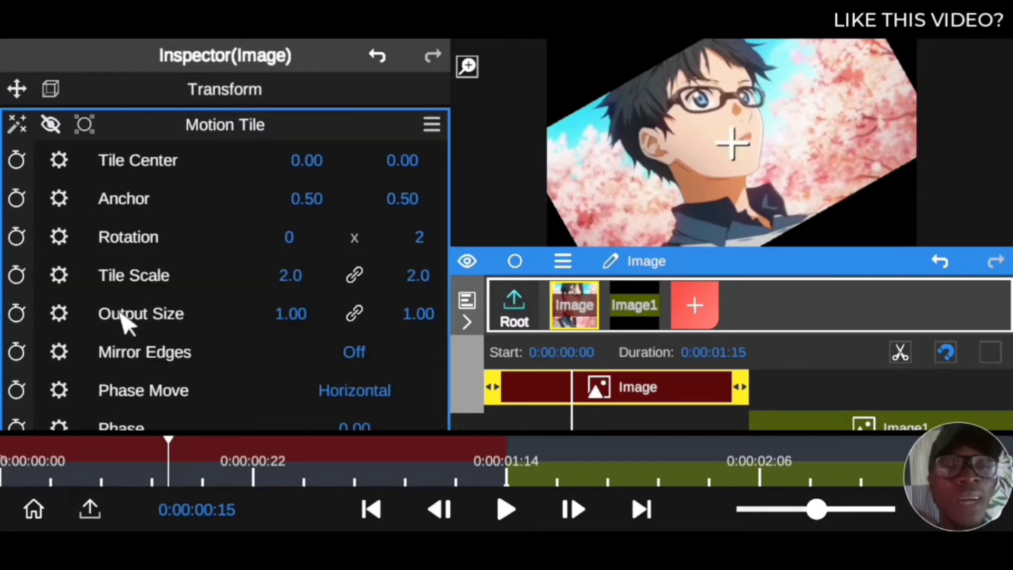
click(51, 125)
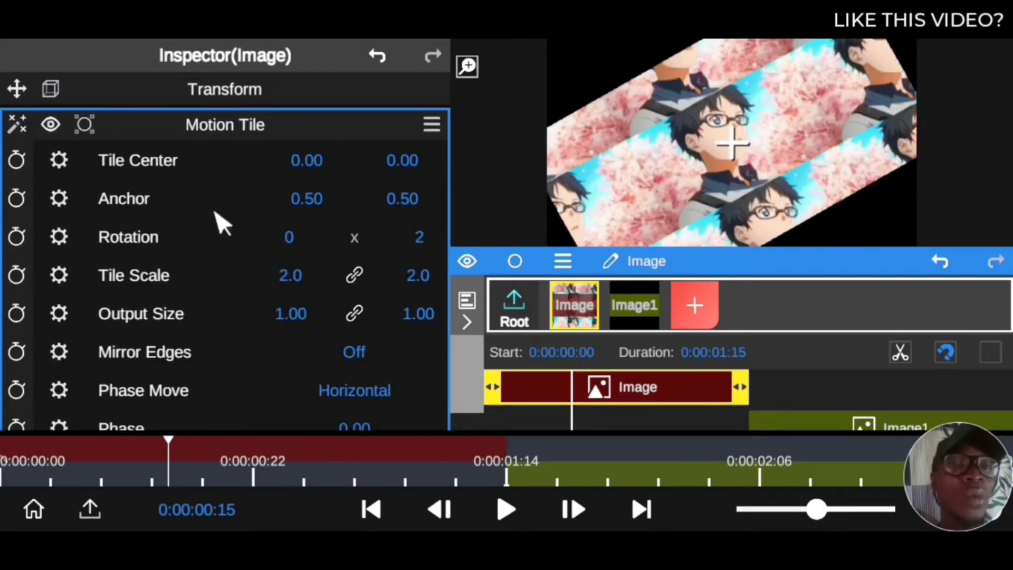
click(354, 352)
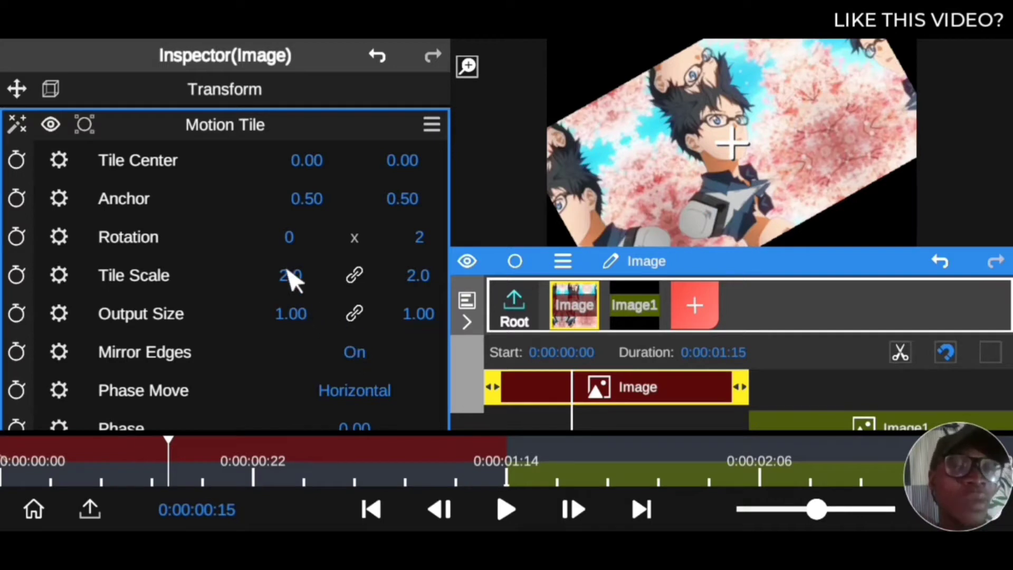
- Turn Mirror Edges on for the Motion Tile effect with its rotation at 0
drag(290, 280, 308, 334)
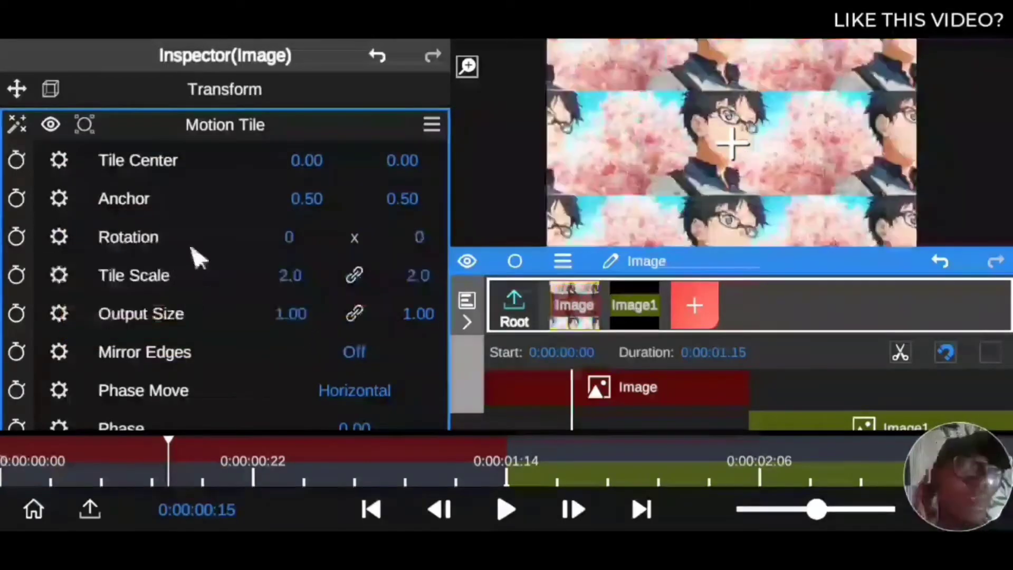
click(354, 353)
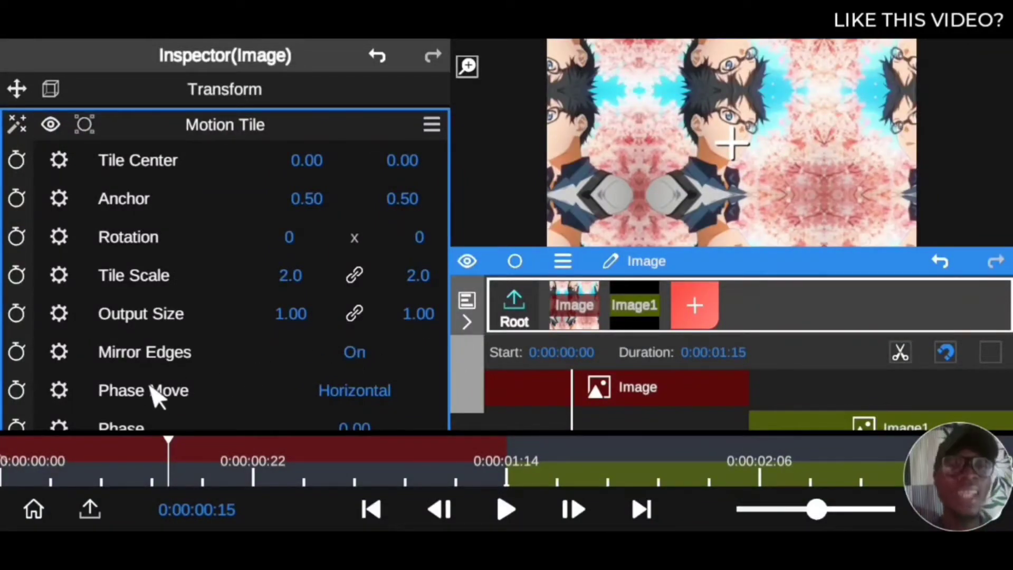
- Try enabling Motion Blur on the Motion Tile effect, expand its settings for review, and disable it again
scroll(157, 401, down, 3)
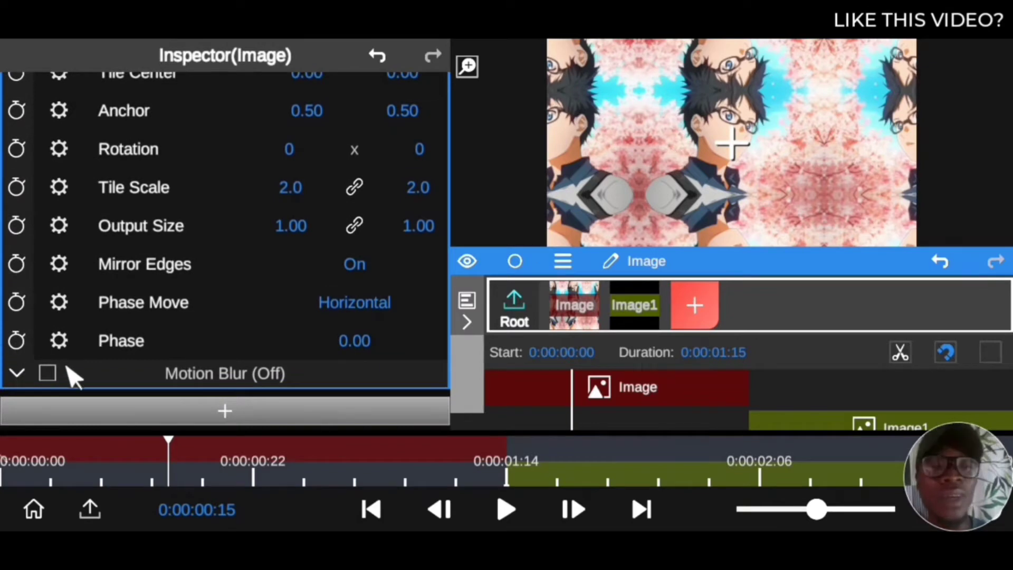
click(48, 373)
scroll(219, 159, down, 2)
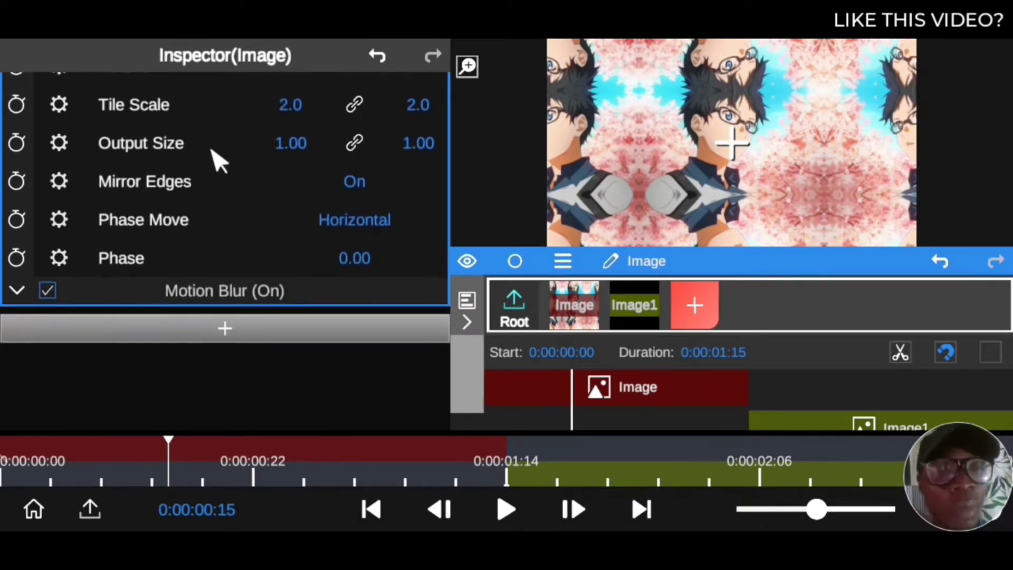
click(14, 378)
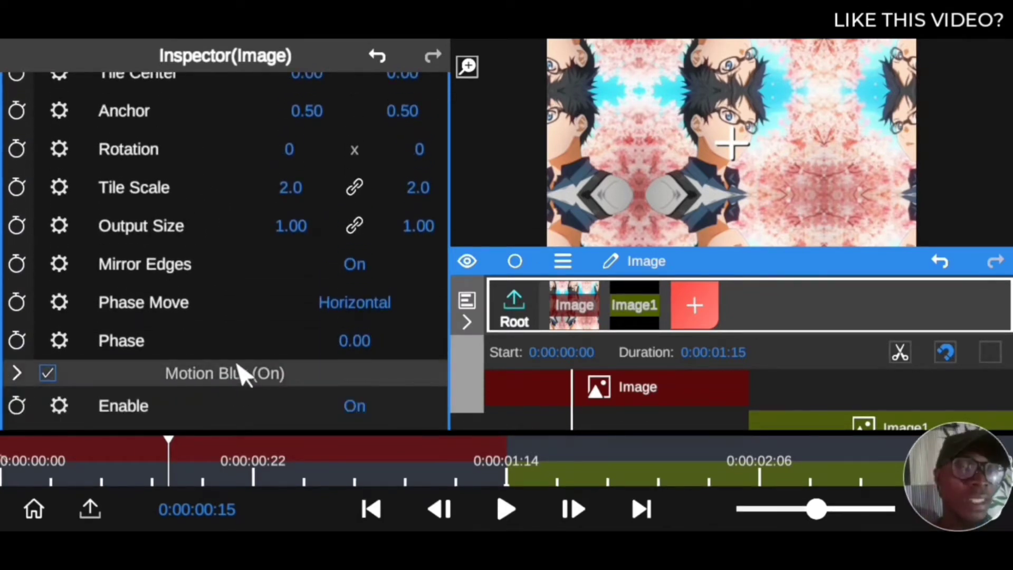
drag(240, 373, 248, 203)
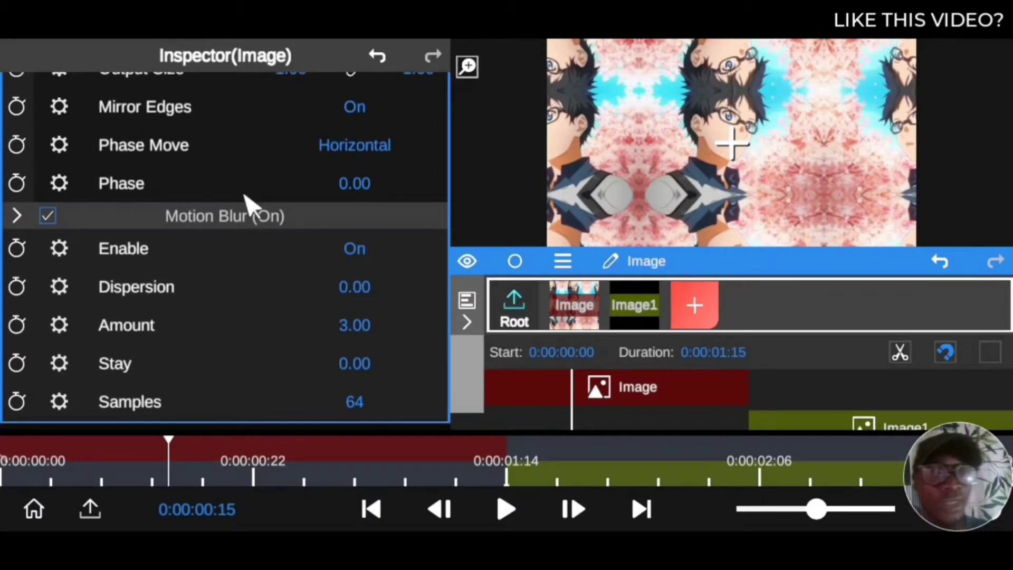
click(48, 217)
drag(187, 136, 194, 323)
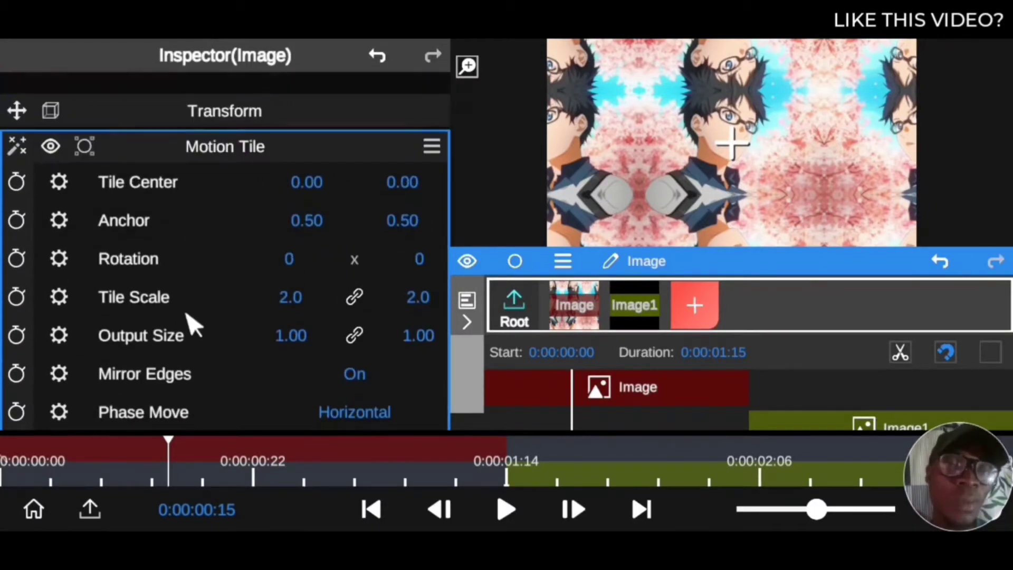
- Reset the Motion Tile effect to its defaults and expand the keyframe tracks for Tile Center and Tile Scale
click(432, 124)
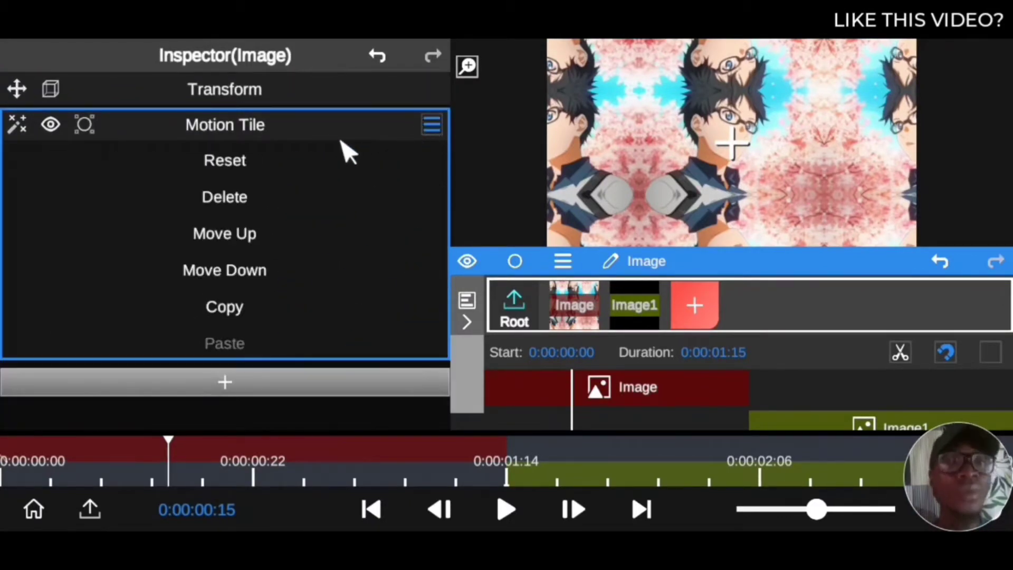
click(256, 170)
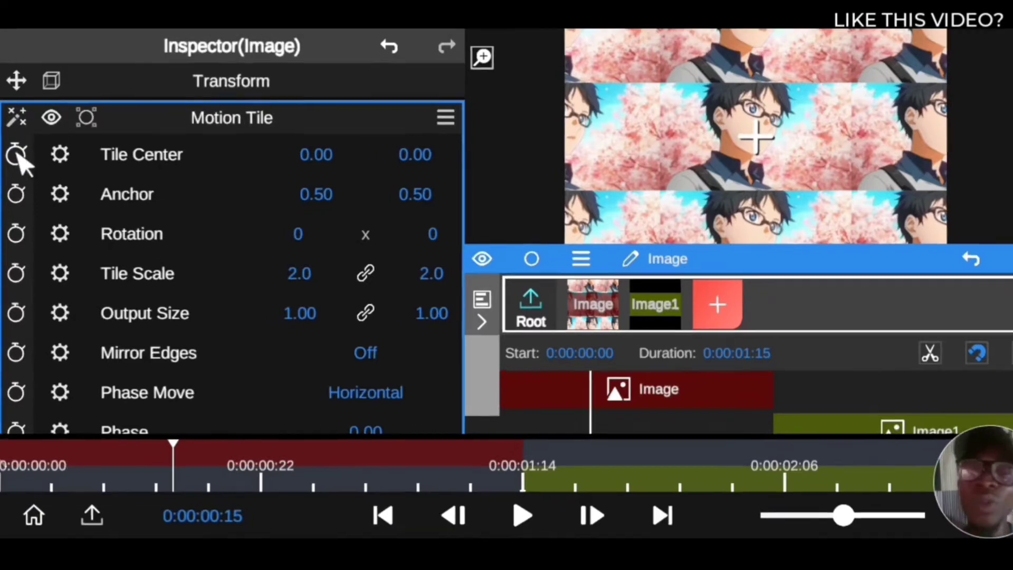
click(19, 159)
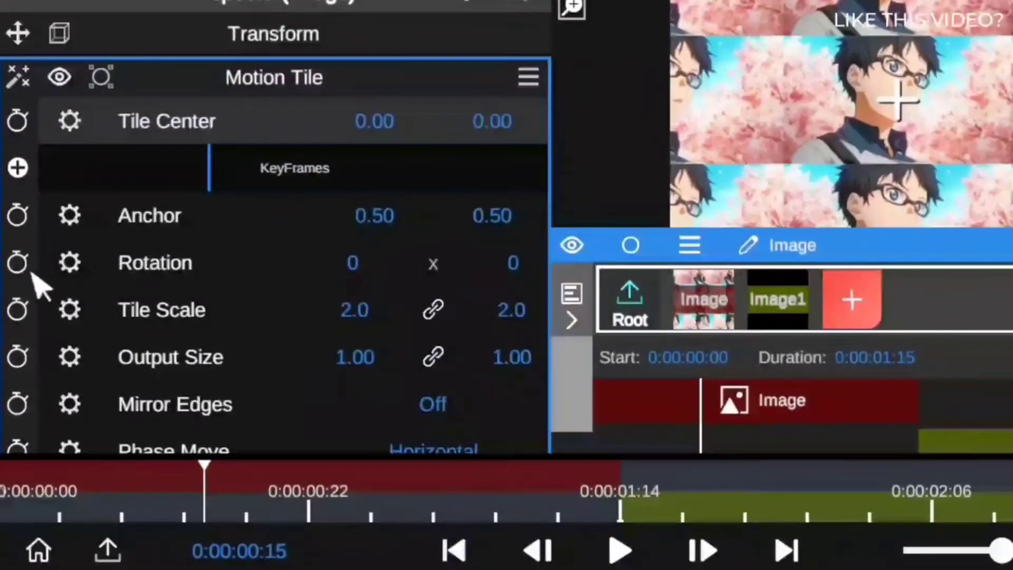
click(18, 311)
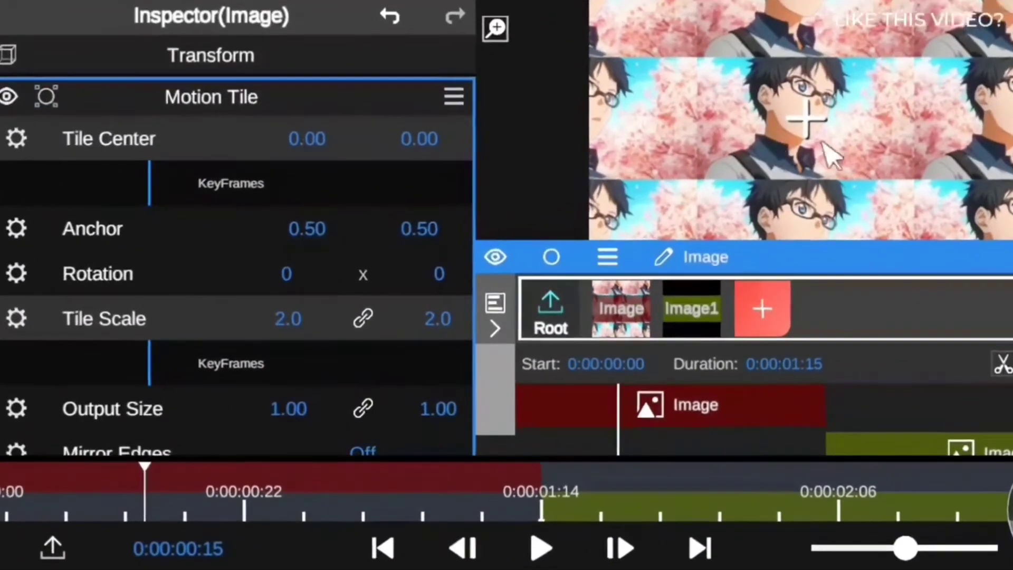
- Try shifting the Tile Center vertically to -0.53 and moving it horizontally, and reset the Motion Tile effect
drag(427, 139, 430, 286)
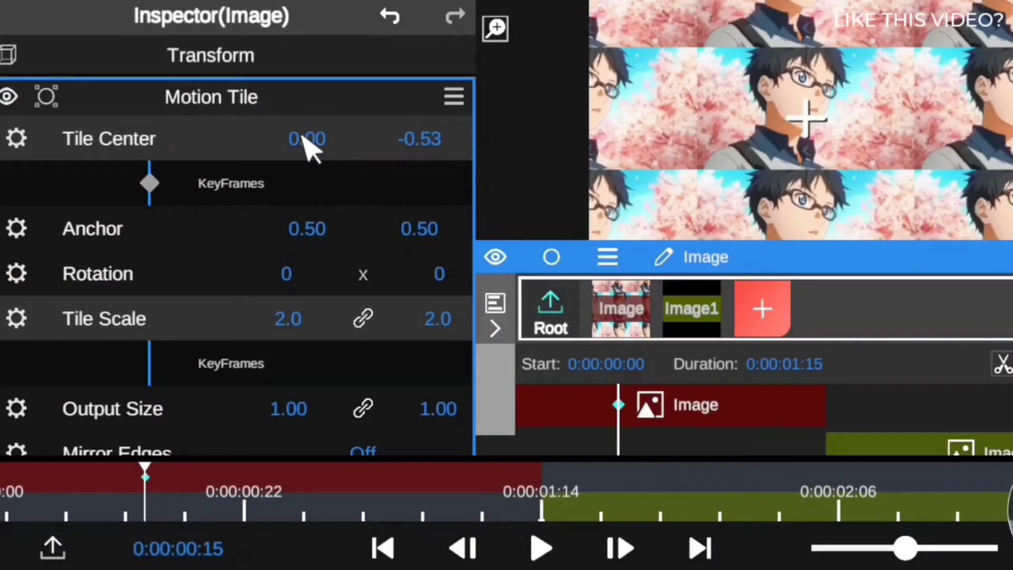
drag(304, 139, 45, 158)
click(453, 98)
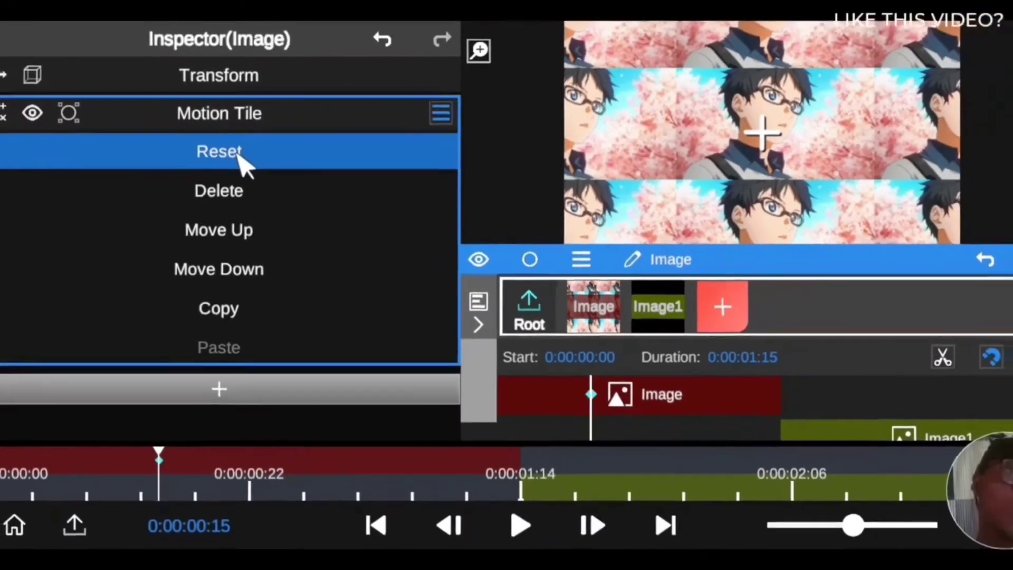
click(239, 154)
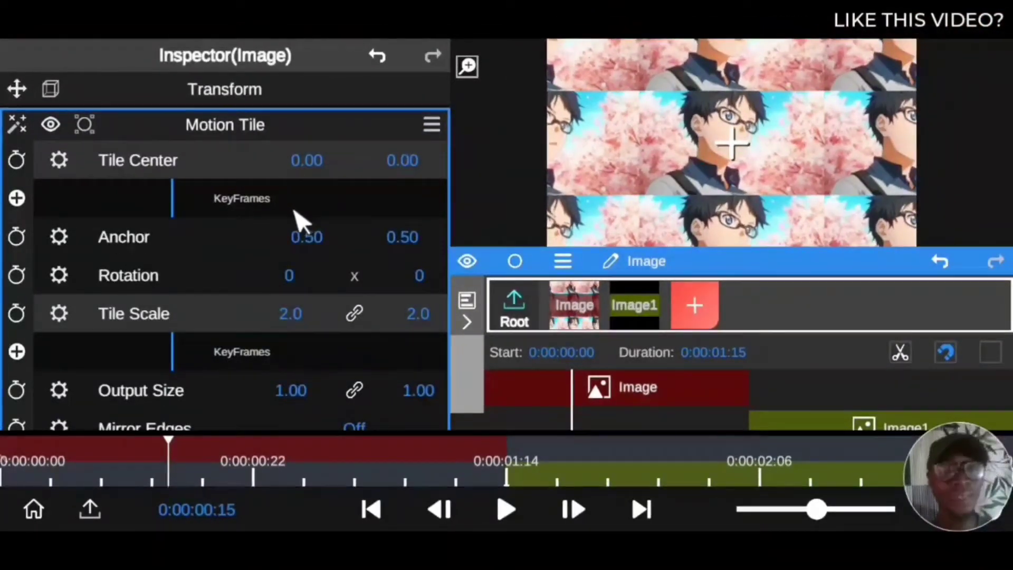
- Add keyframes for both Tile Center and Tile Scale at 0:00:00:15
click(16, 198)
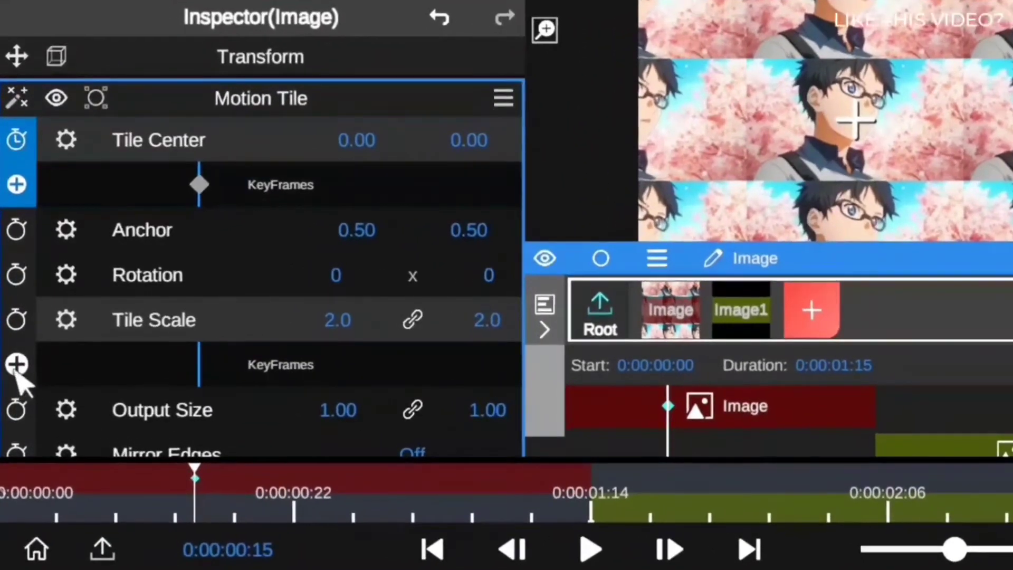
click(17, 353)
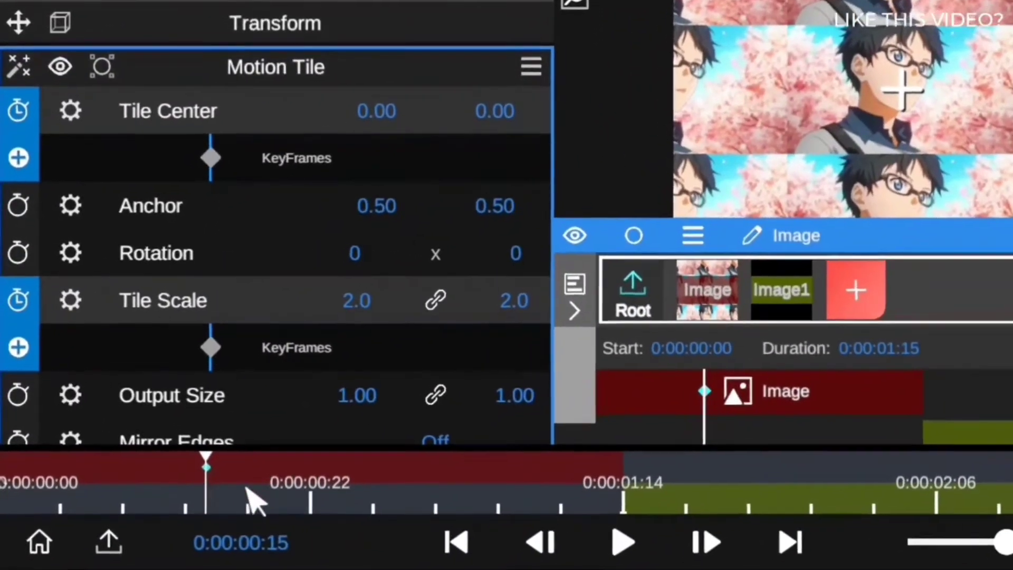
- Keyframe the horizontal Tile Center at 0.86 near the end of the image clip, at 0:00:01:14
drag(295, 504, 394, 523)
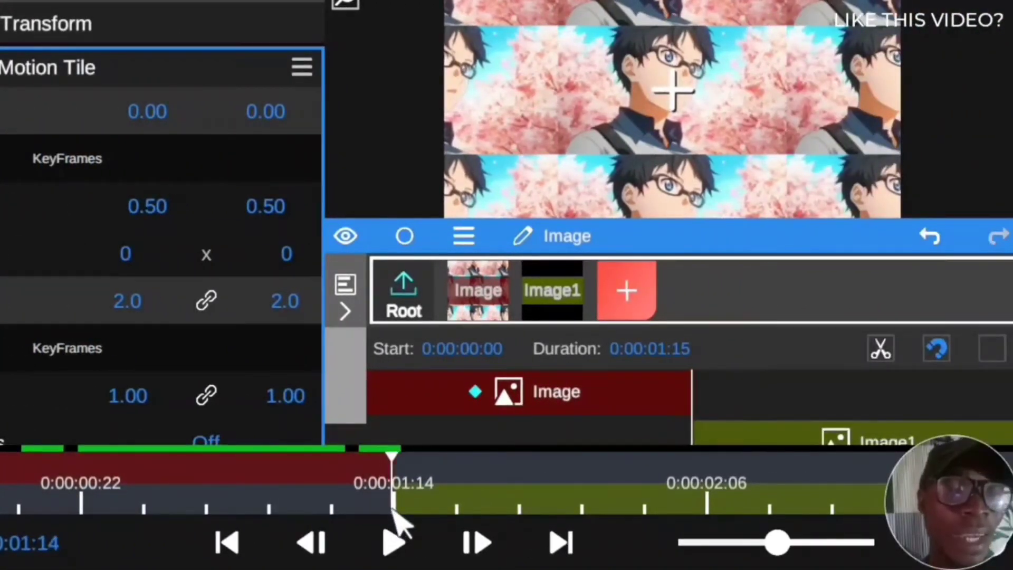
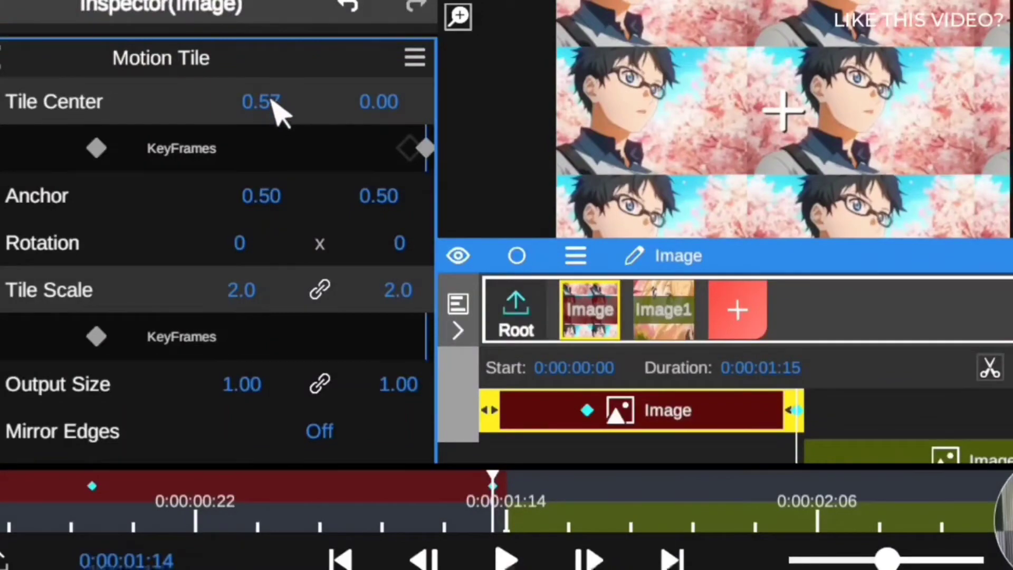
drag(274, 108, 269, 24)
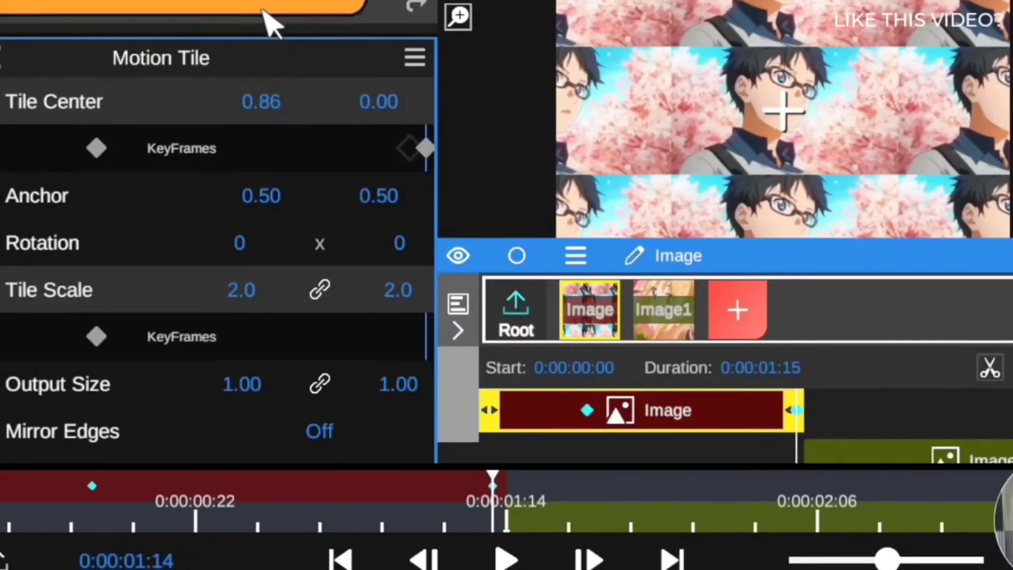
click(279, 109)
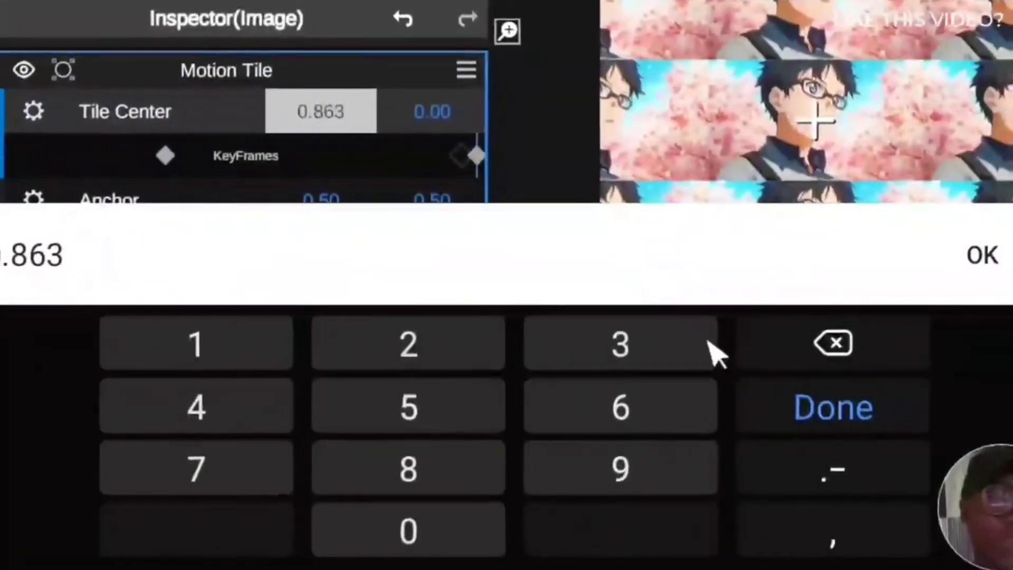
click(886, 351)
click(957, 264)
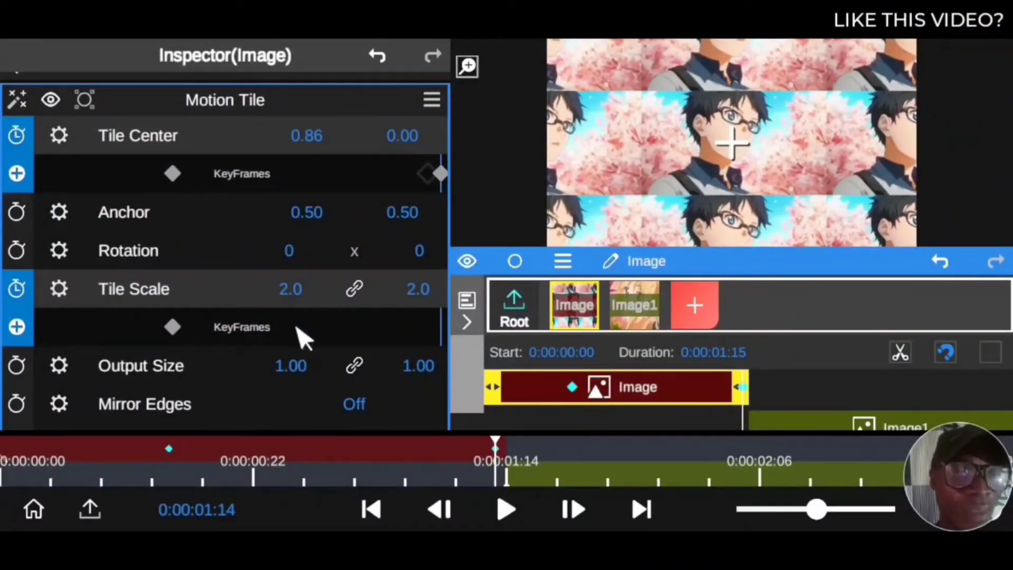
- Add a Tile Scale keyframe at 0:00:01:14 and set Tile Scale to 1.0 at both this keyframe and the 0:00:00:15 one
click(18, 328)
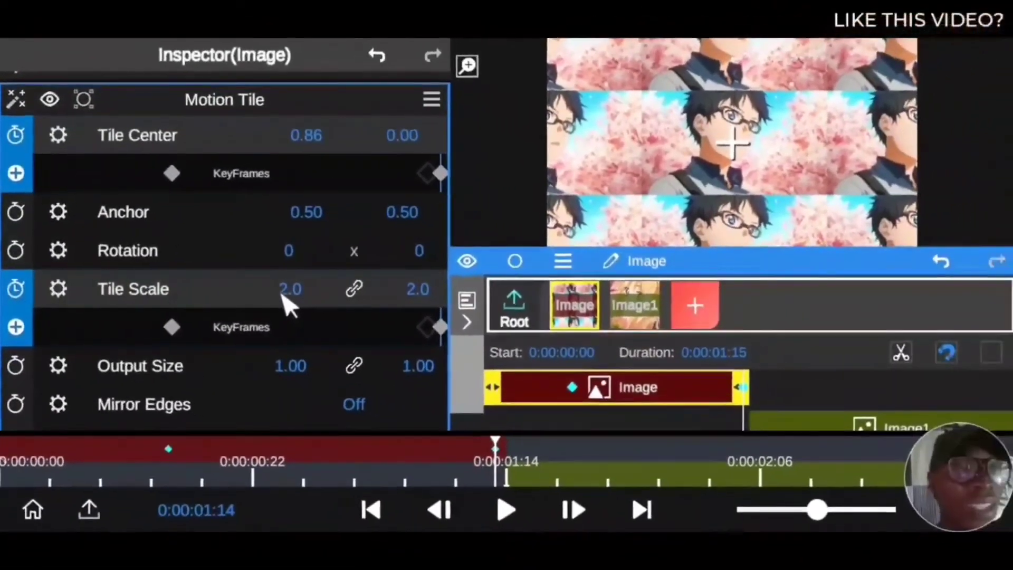
drag(337, 304, 296, 340)
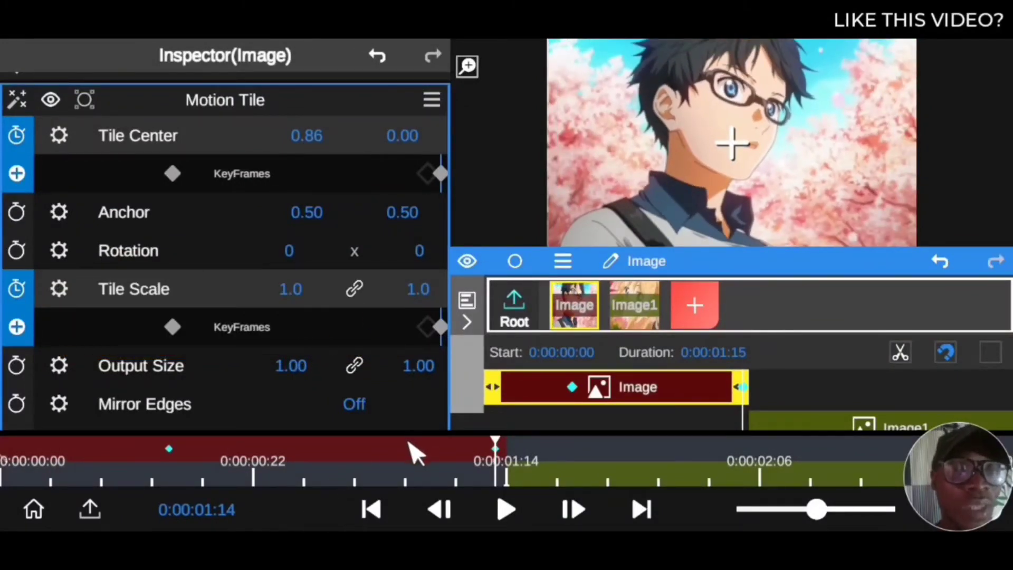
drag(455, 472, 177, 473)
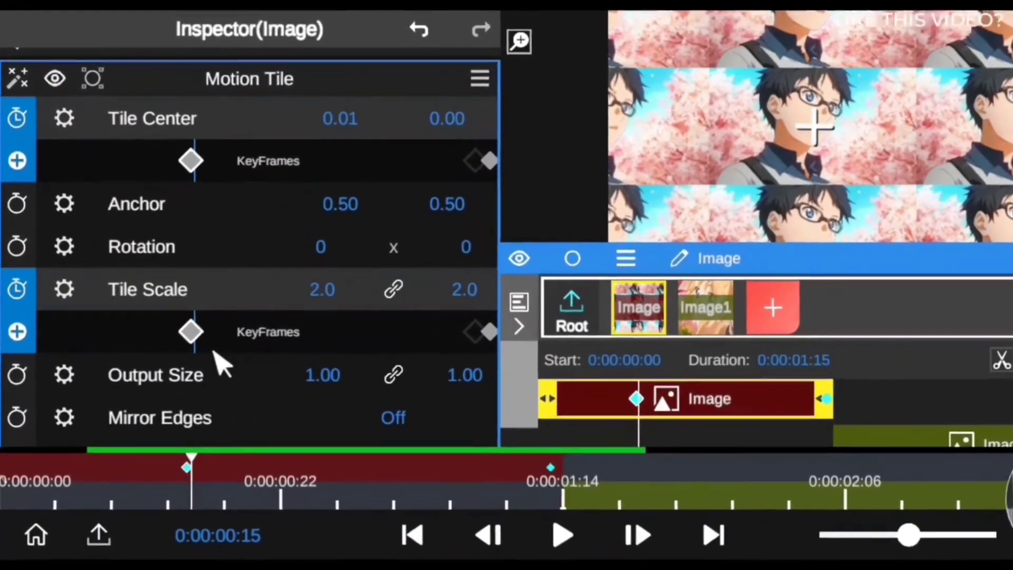
click(172, 326)
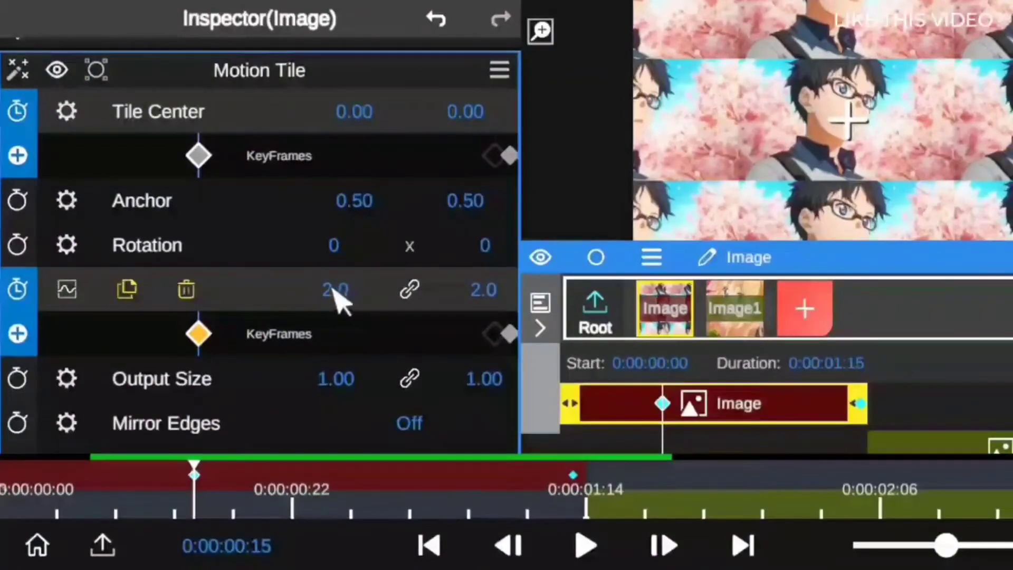
click(336, 290)
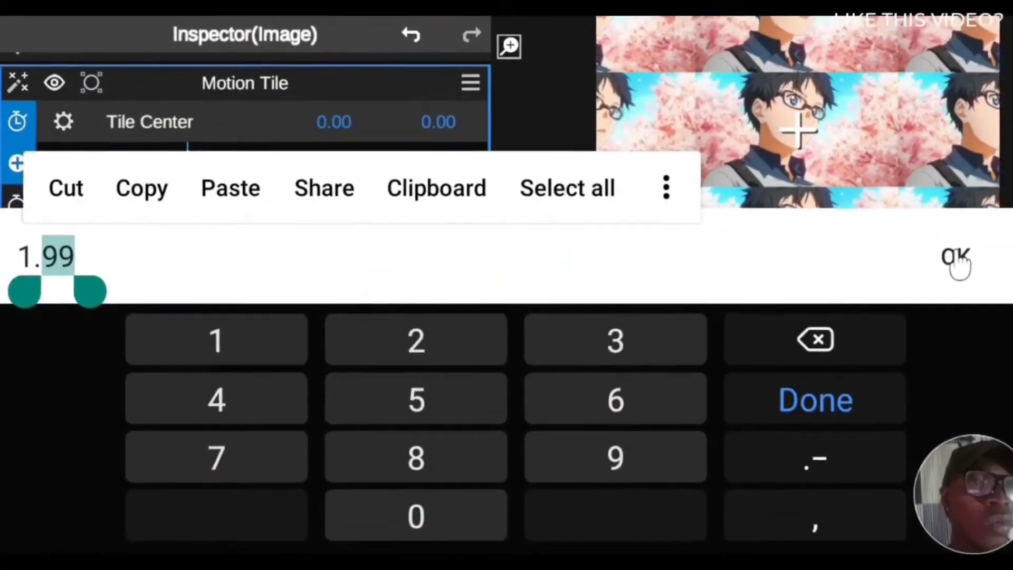
click(1003, 255)
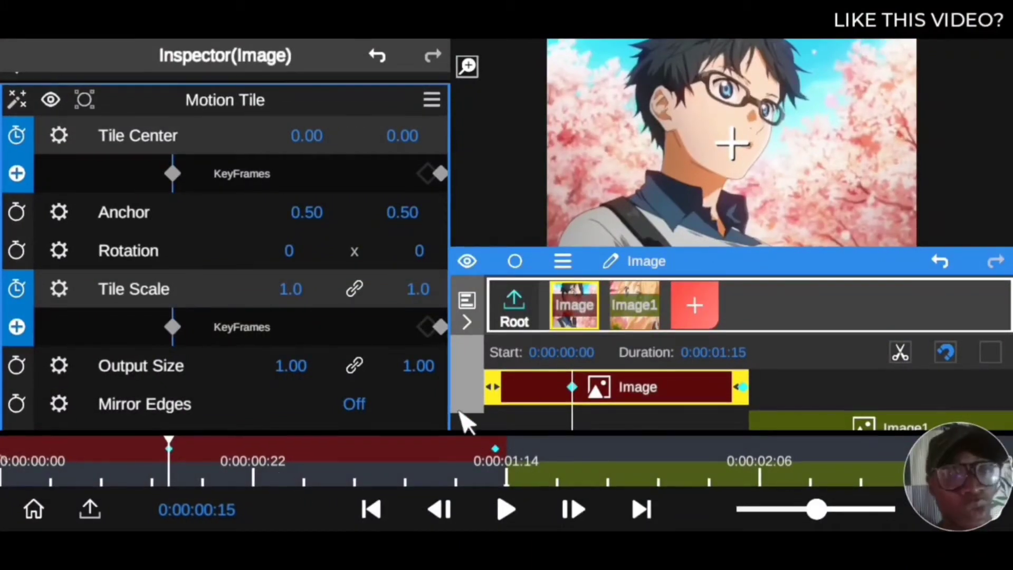
- Play back the animated tile movement from just before the first keyframe
drag(198, 472, 153, 486)
click(504, 512)
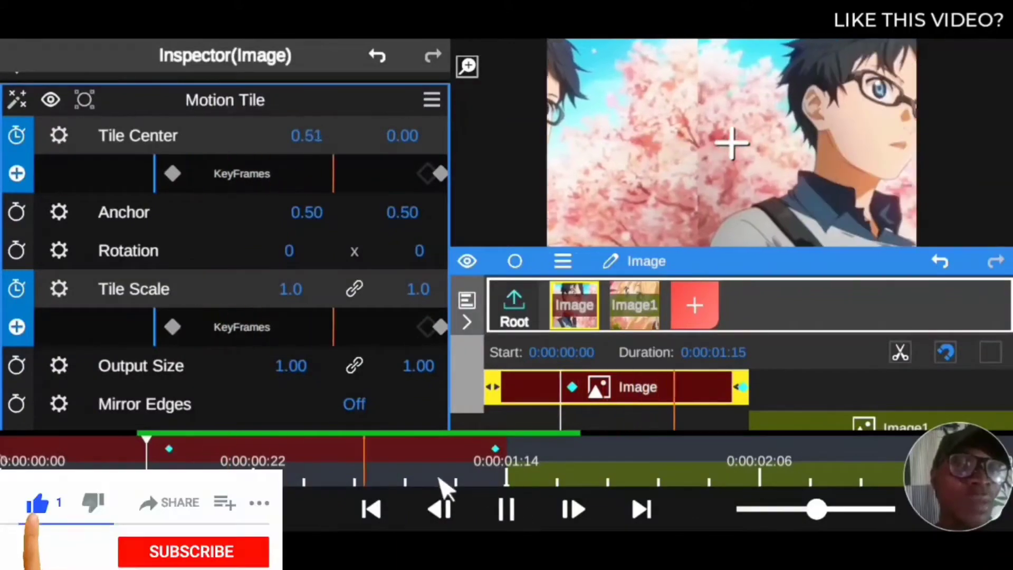
click(202, 468)
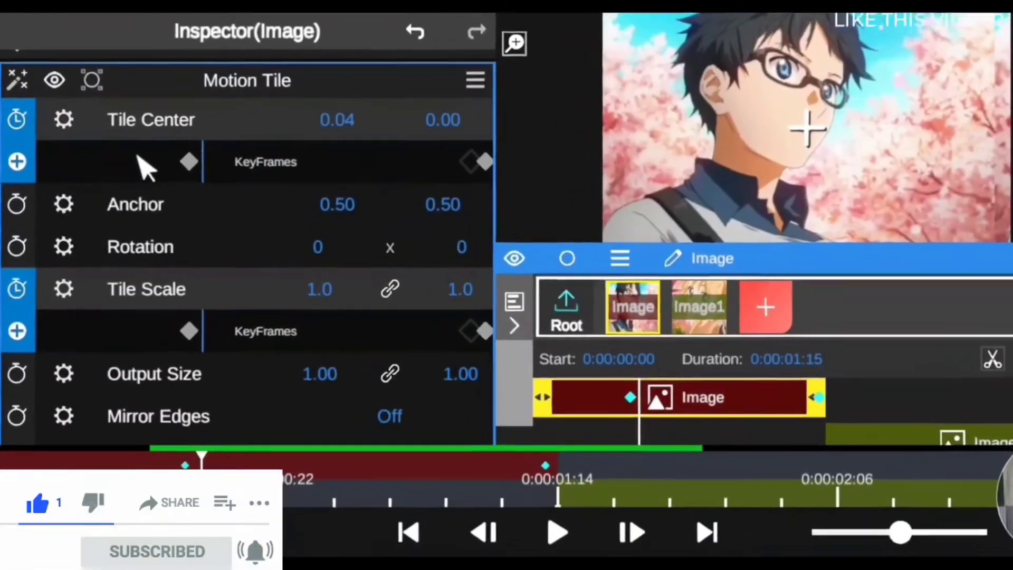
- Open the Tile Center curve in the Curve Editor and lower the first keyframe's horizontal handle to the baseline for a gradual start
drag(132, 174, 485, 200)
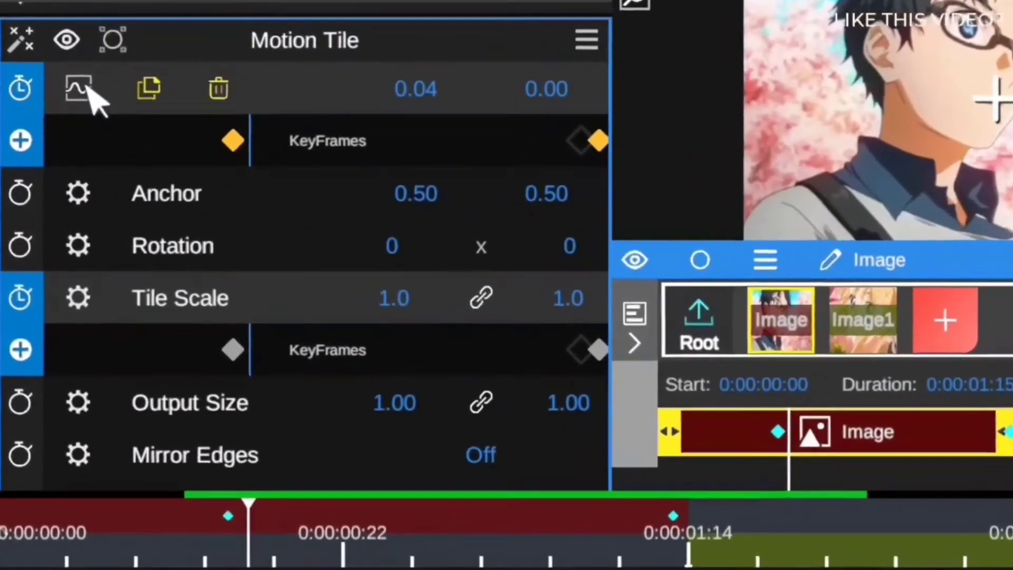
click(69, 105)
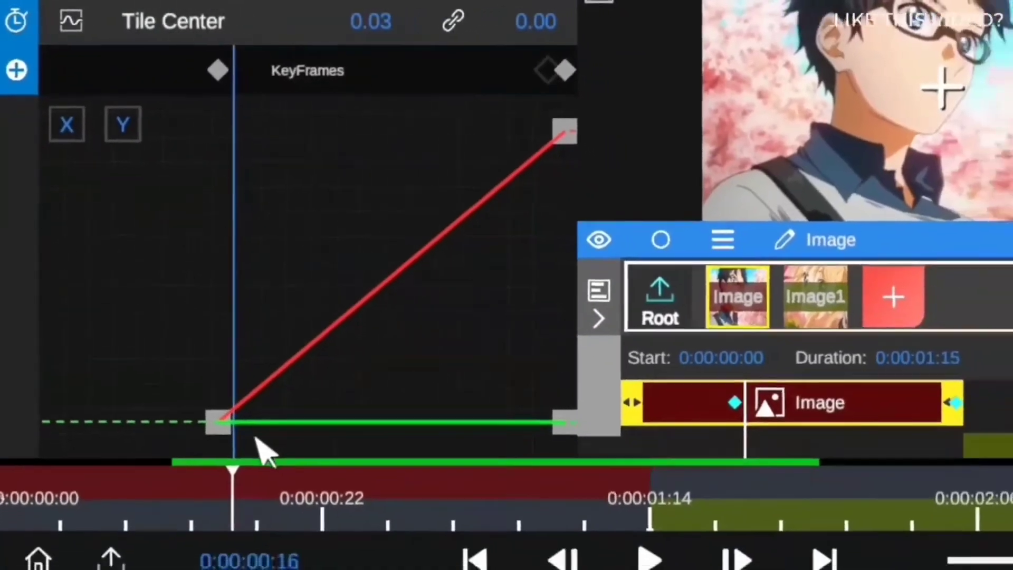
click(241, 460)
click(21, 266)
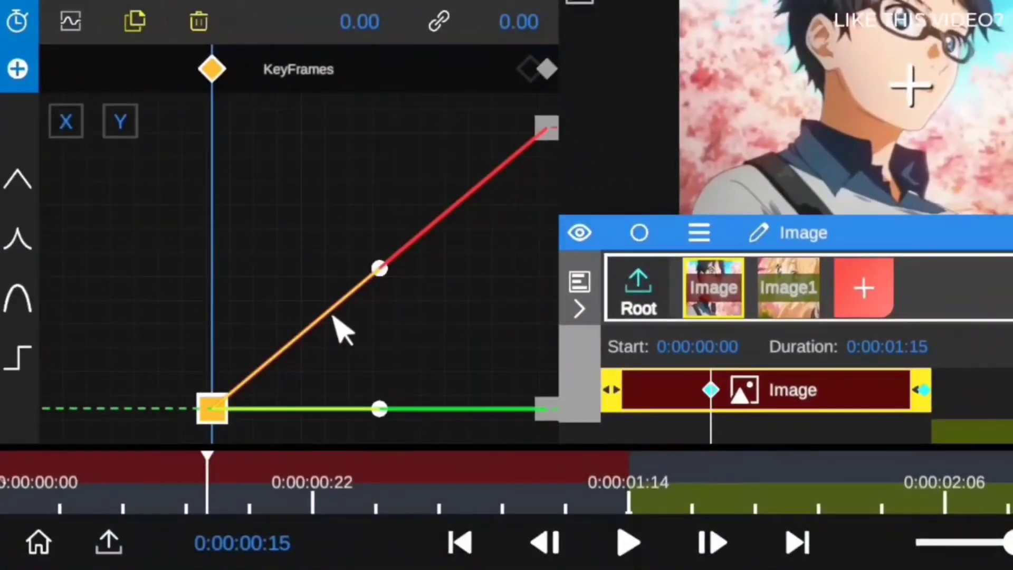
drag(380, 270, 378, 413)
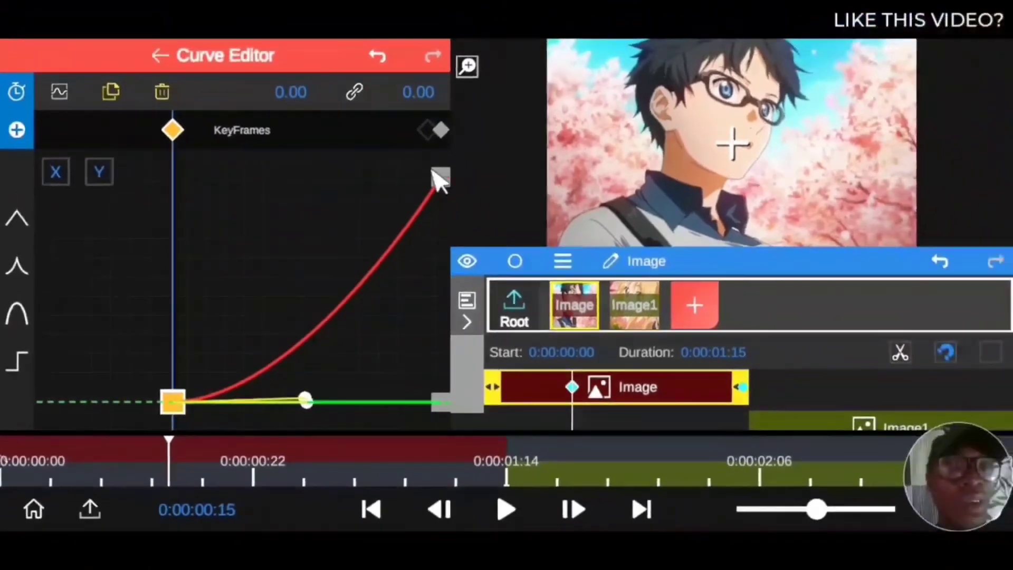
- Give the final Tile Center keyframe a curve handle pulled down close beneath it for a steep finish, and return to 0:00:00:15
click(435, 174)
click(17, 266)
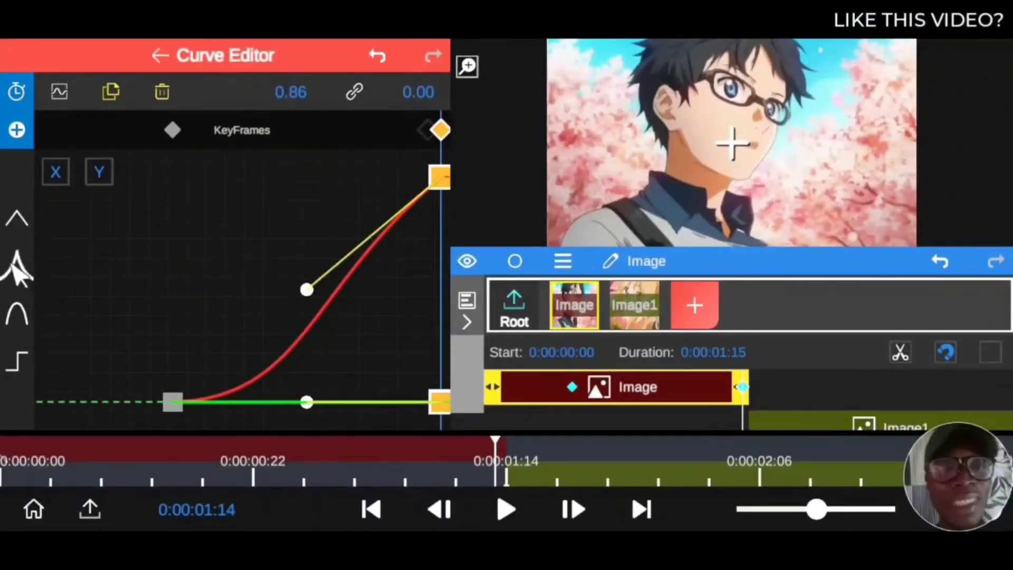
drag(305, 289, 419, 320)
drag(505, 461, 172, 473)
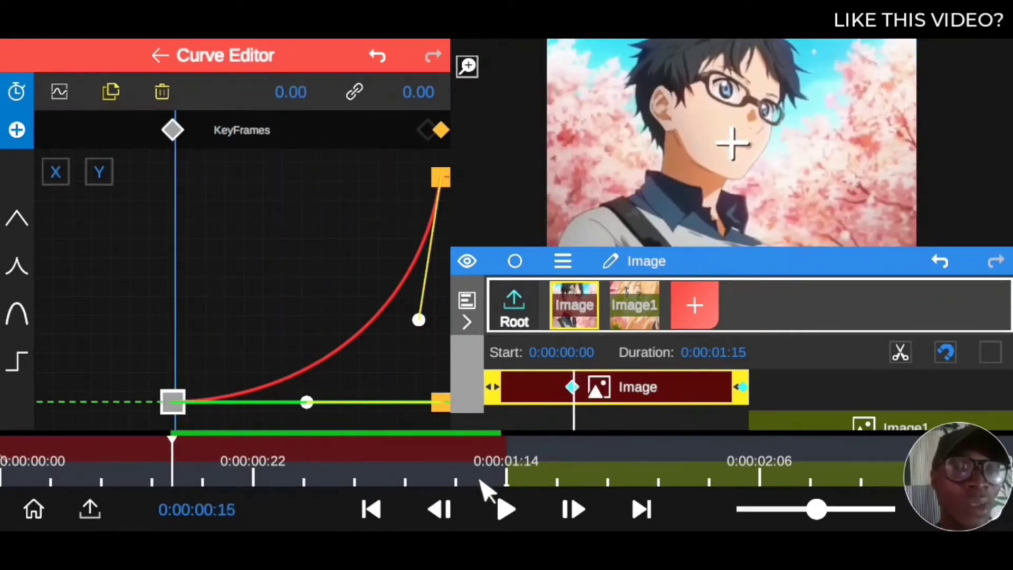
- Play back the eased tile transition from just before the first keyframe to check the Tile Center curve
click(505, 510)
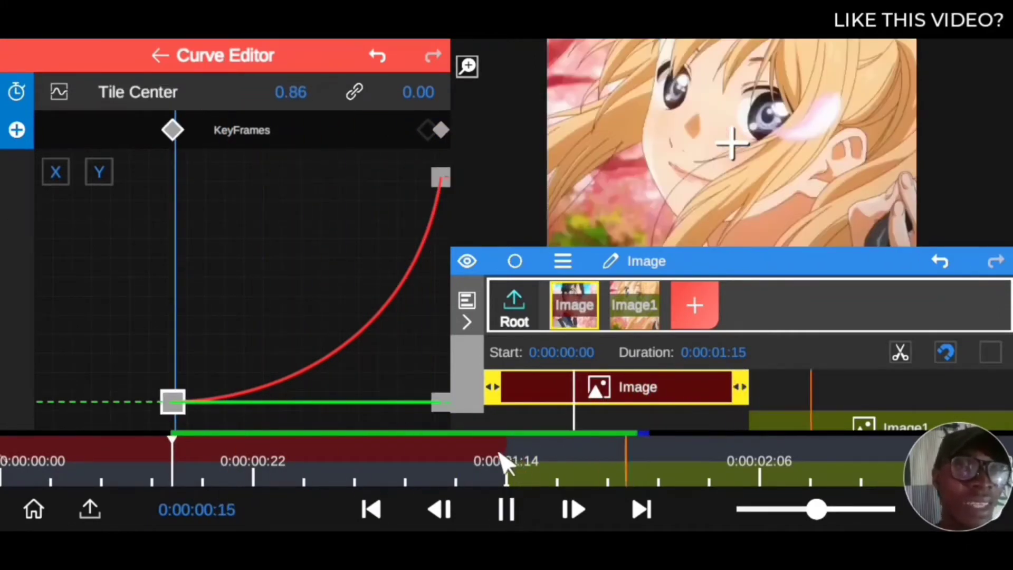
drag(499, 464, 243, 467)
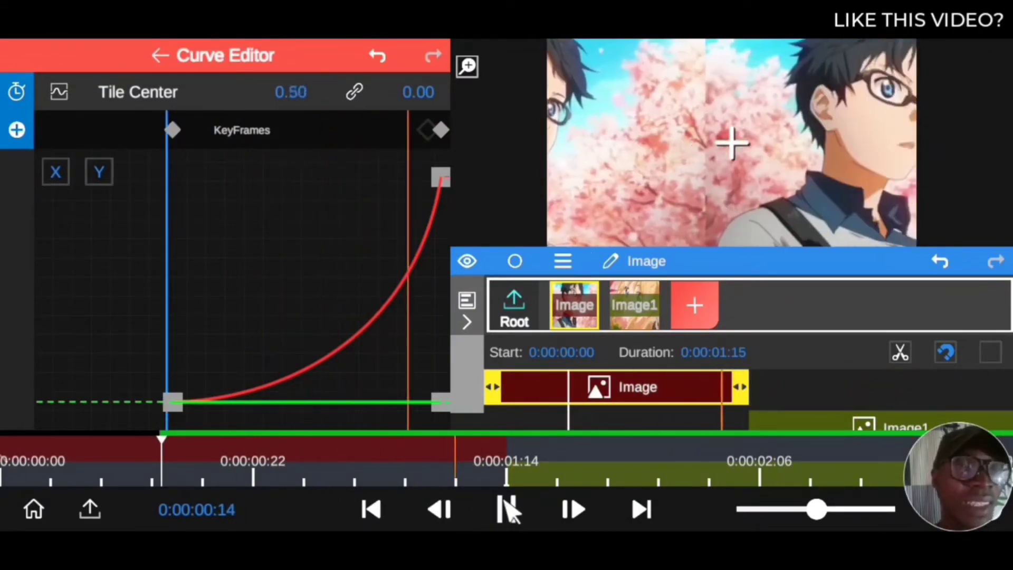
click(506, 510)
drag(280, 467, 260, 465)
- Open the Tile Scale curve in the Curve Editor and give the first keyframe a nearly horizontal handle for a gradual start
click(168, 51)
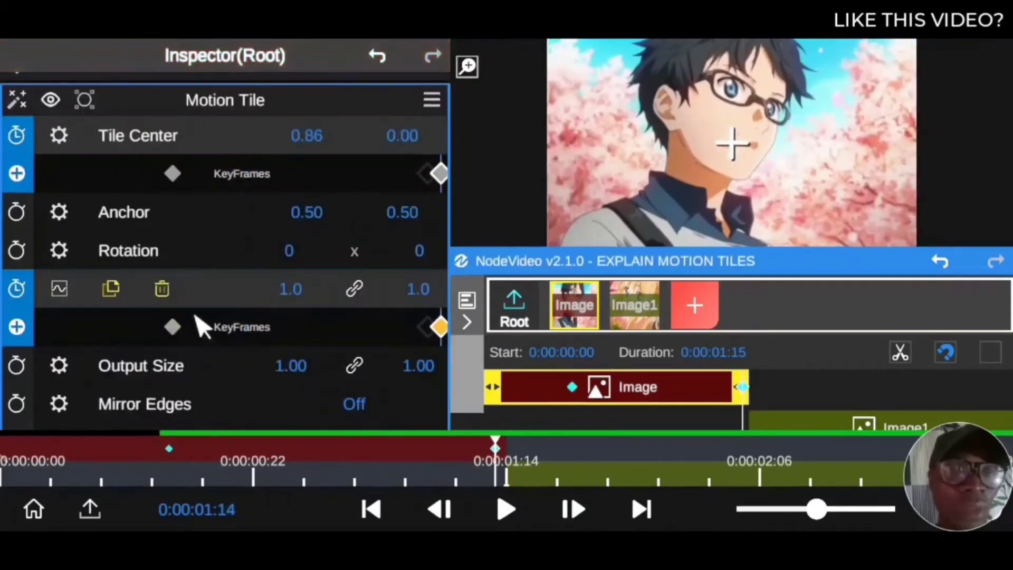
click(59, 288)
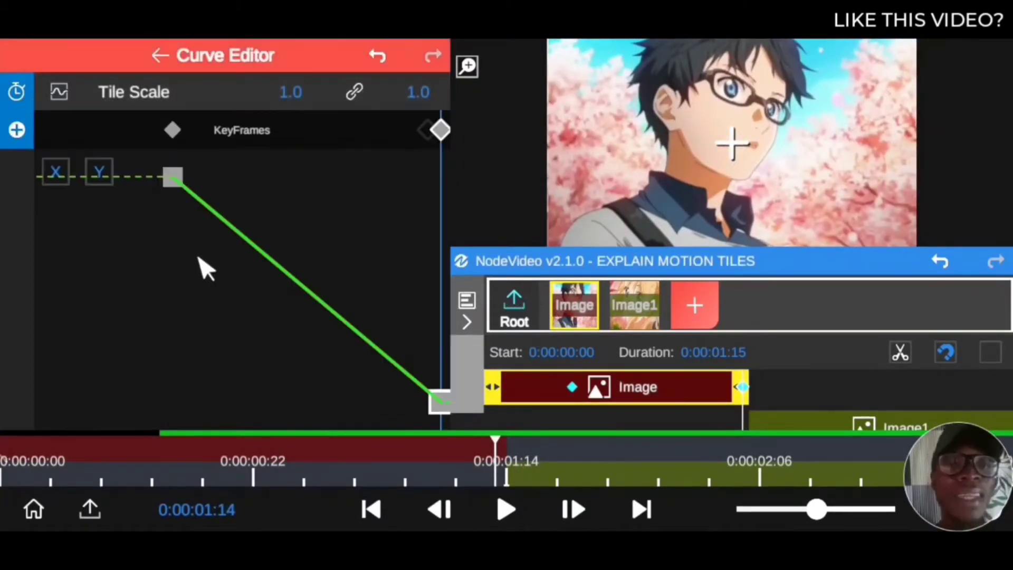
click(173, 177)
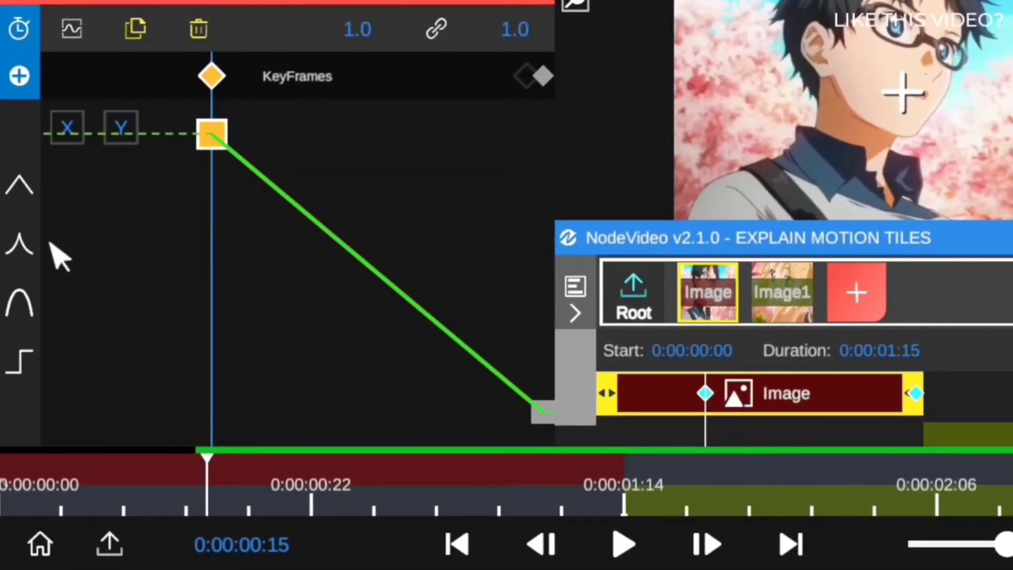
click(24, 248)
drag(404, 136, 412, 176)
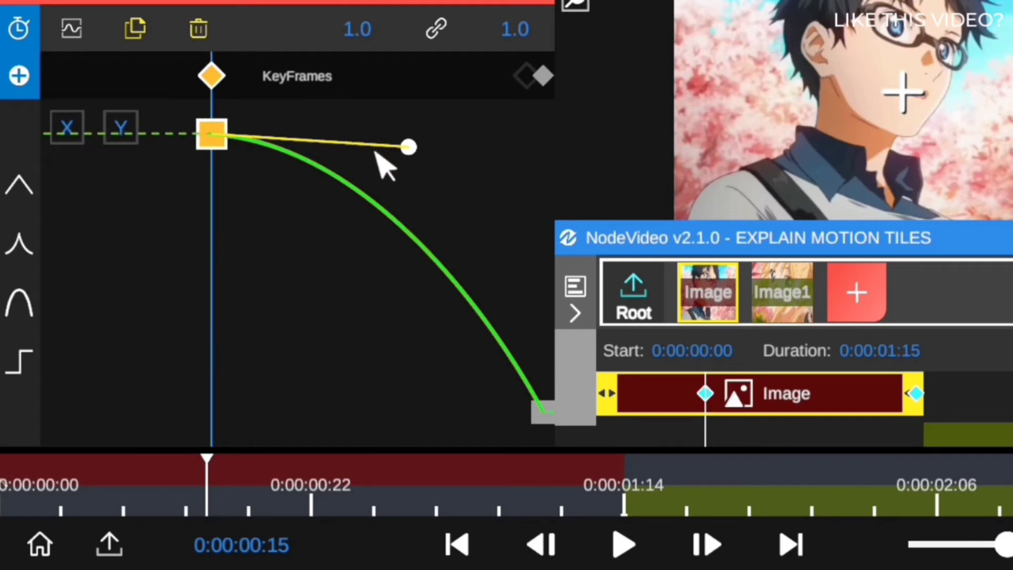
- Pull the final Tile Scale keyframe's curve handle up close above it for a steep finish
click(538, 412)
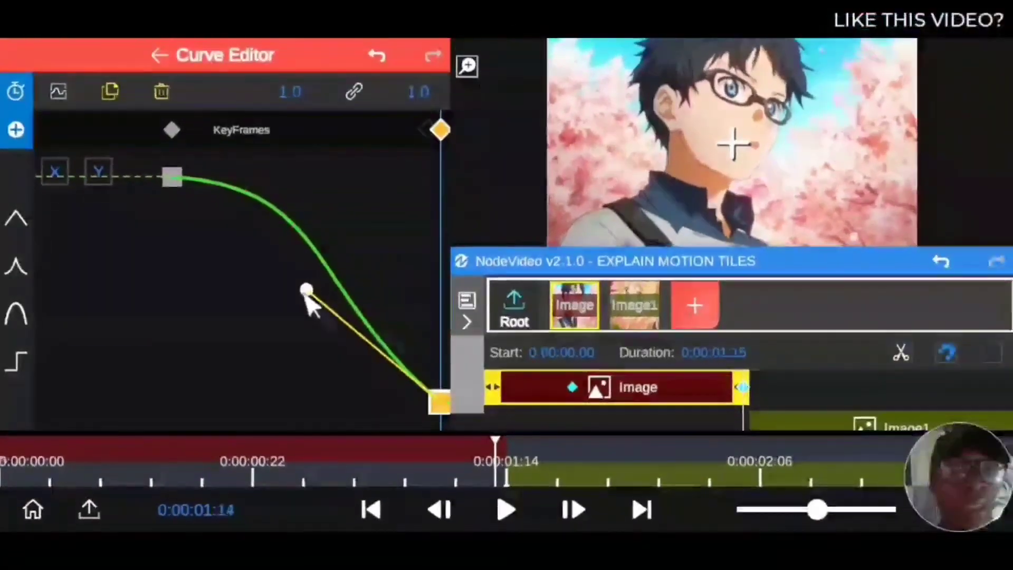
drag(378, 272, 382, 254)
drag(311, 283, 428, 243)
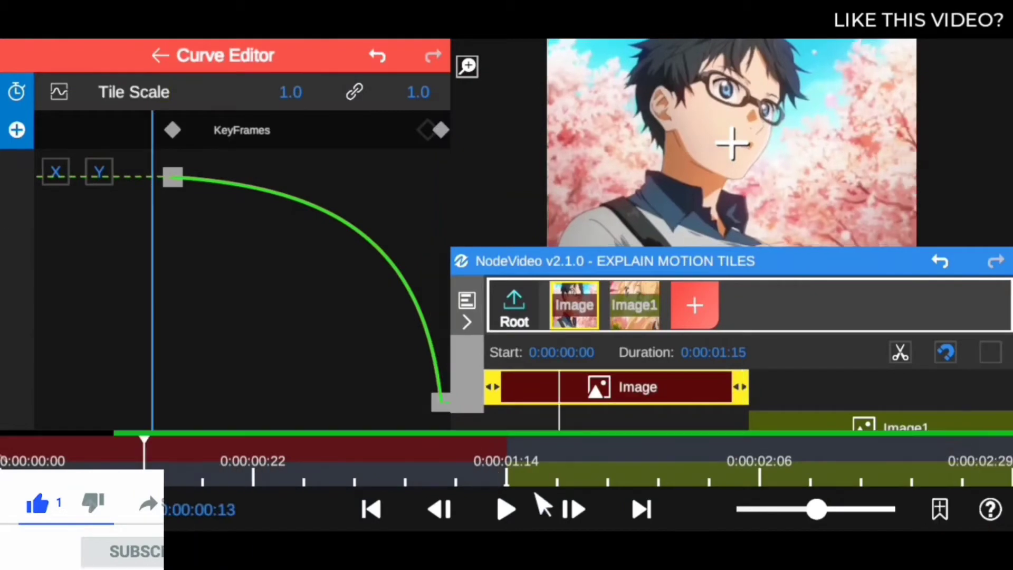
- Replay the transition from just before the first keyframe to check it with the eased Tile Scale curve
click(508, 509)
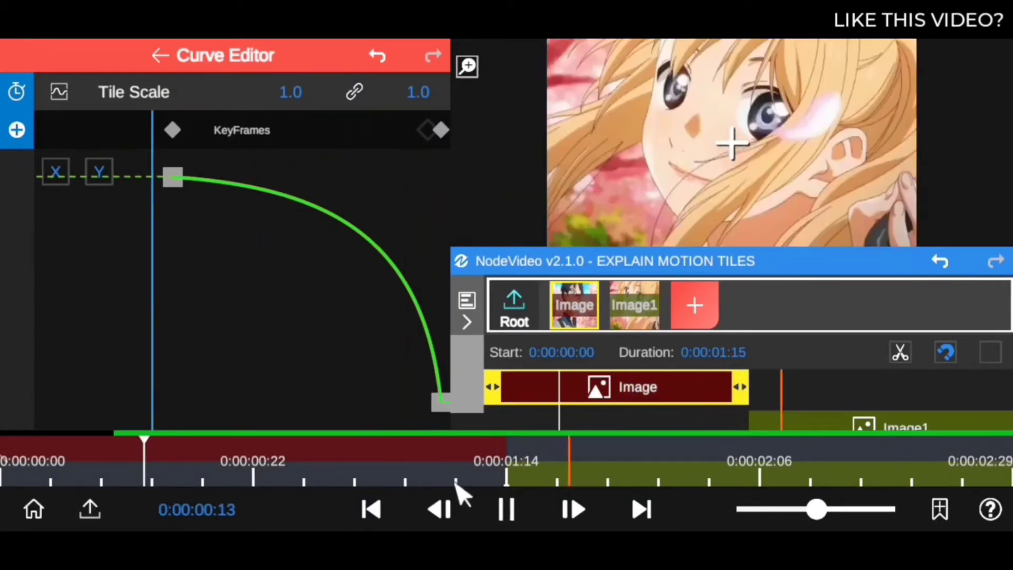
drag(369, 457, 141, 450)
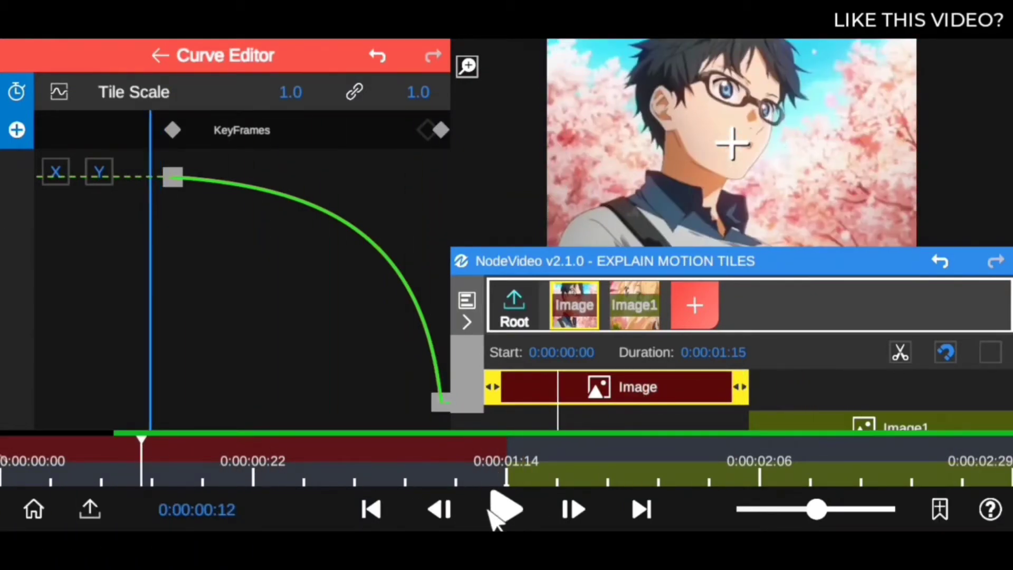
click(496, 510)
click(226, 467)
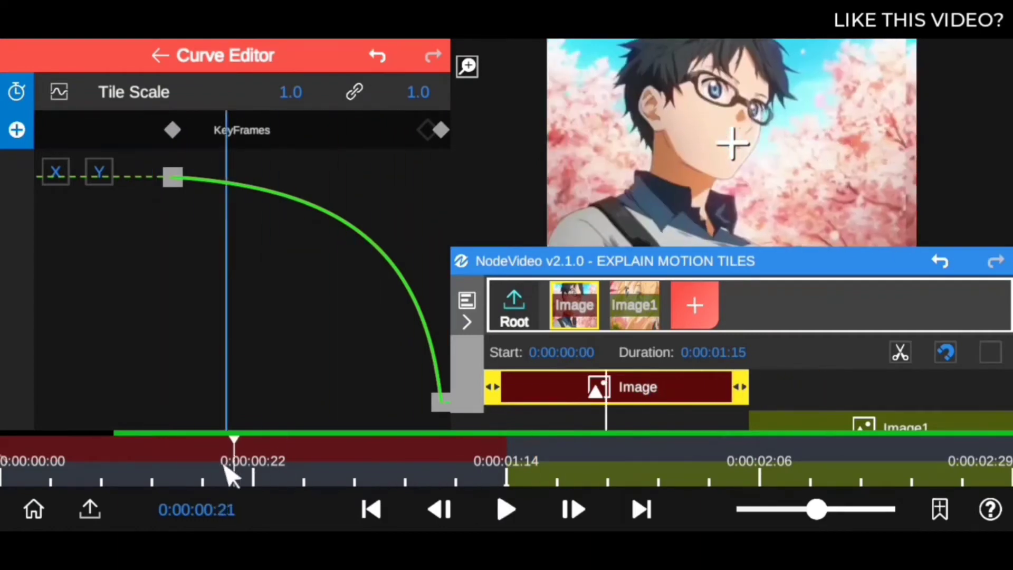
drag(225, 467, 185, 460)
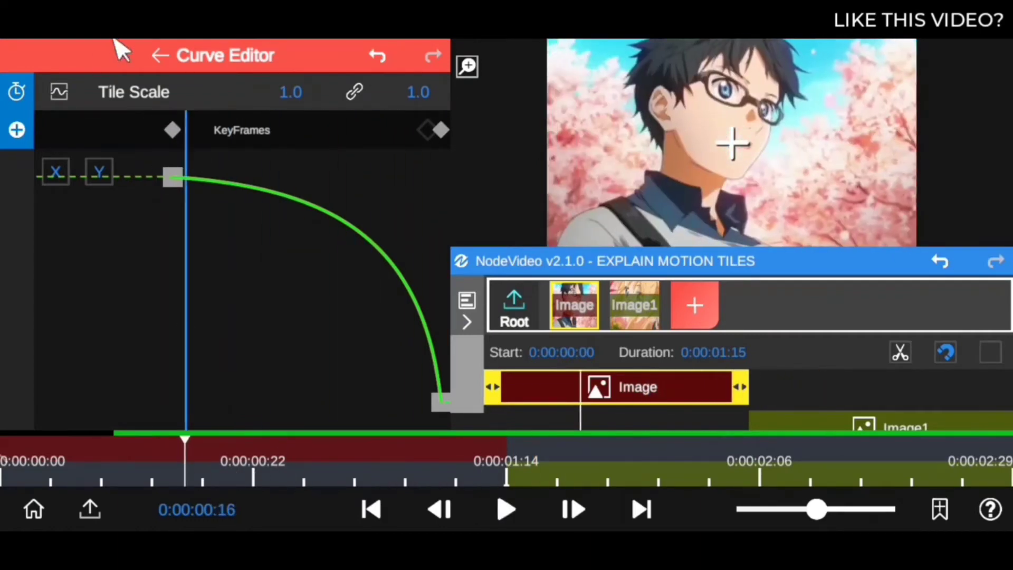
- Leave the Curve Editor, enlarge the layer timeline and add the Motion Tile effect from the Stylize effects to the Image1 layer
click(159, 55)
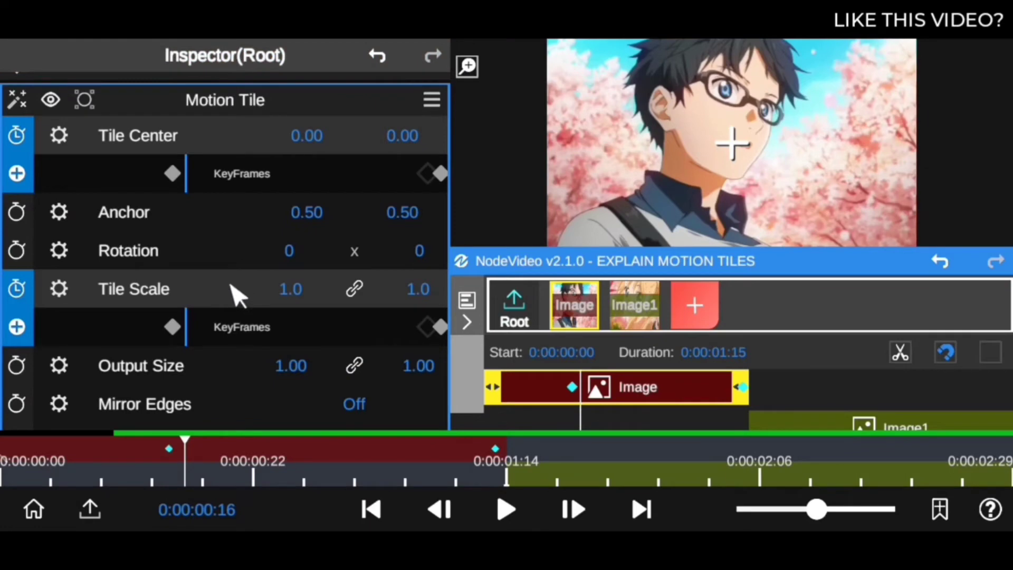
drag(230, 288, 235, 211)
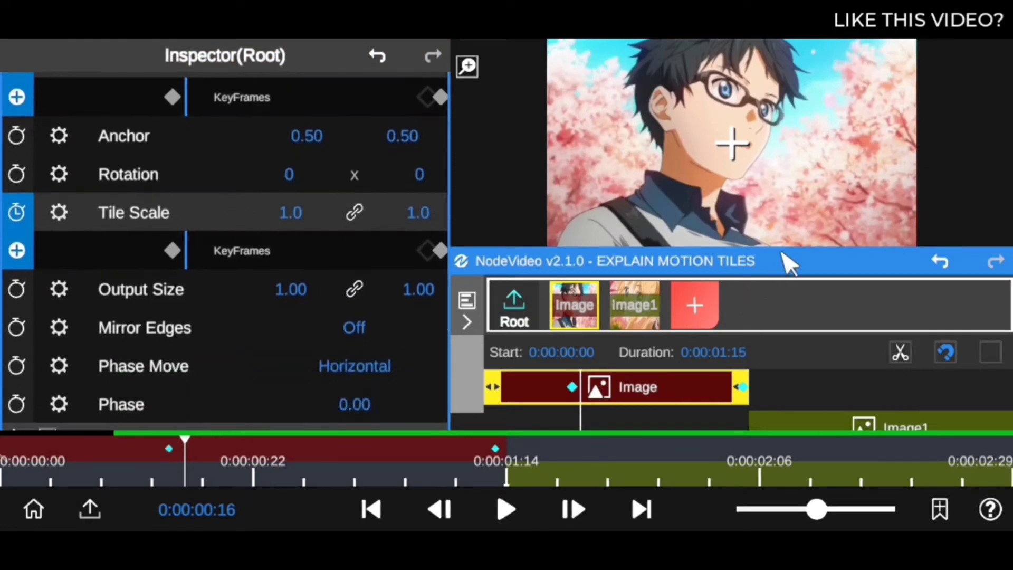
drag(784, 258, 779, 202)
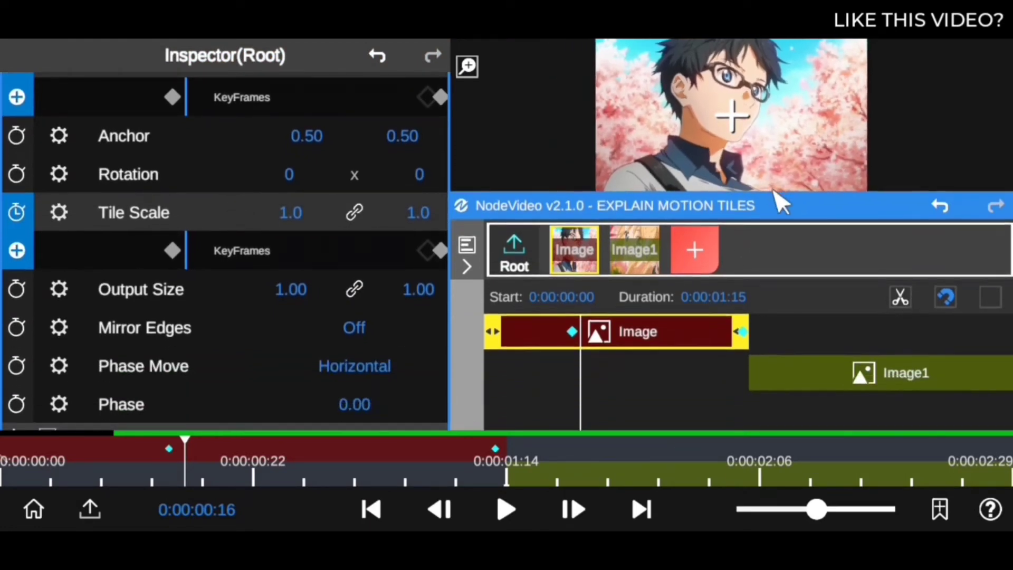
click(860, 380)
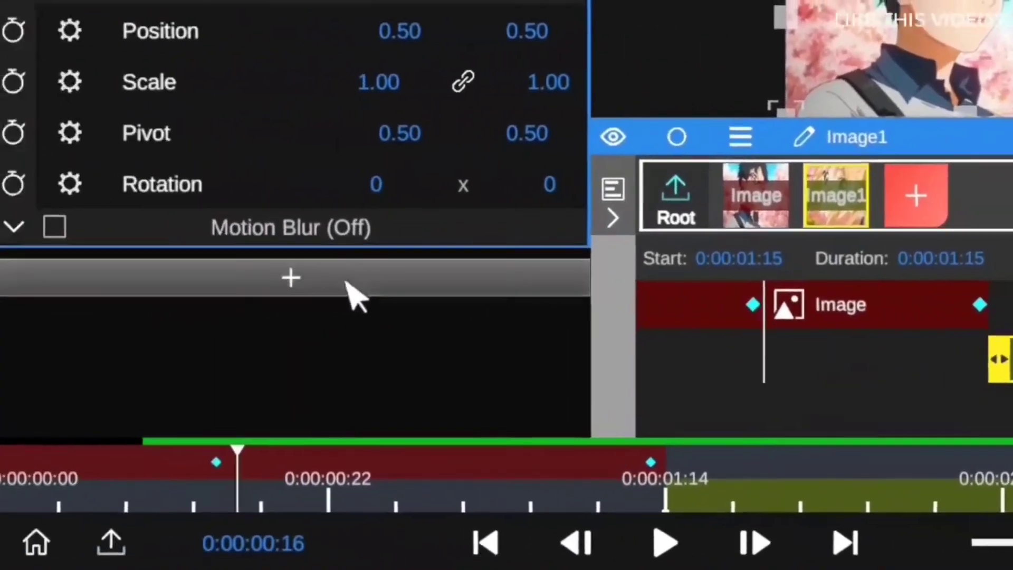
click(348, 284)
click(340, 93)
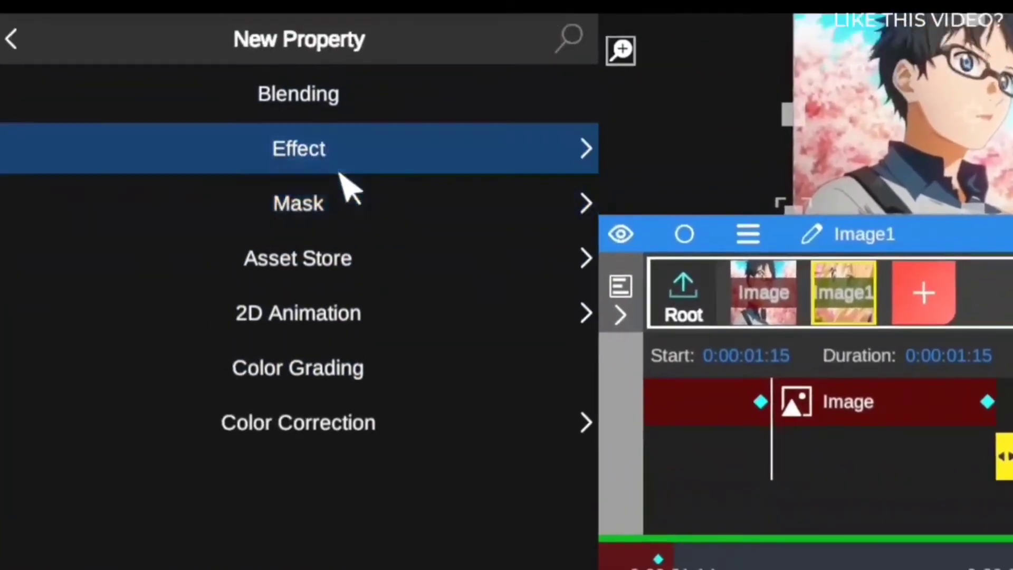
click(346, 191)
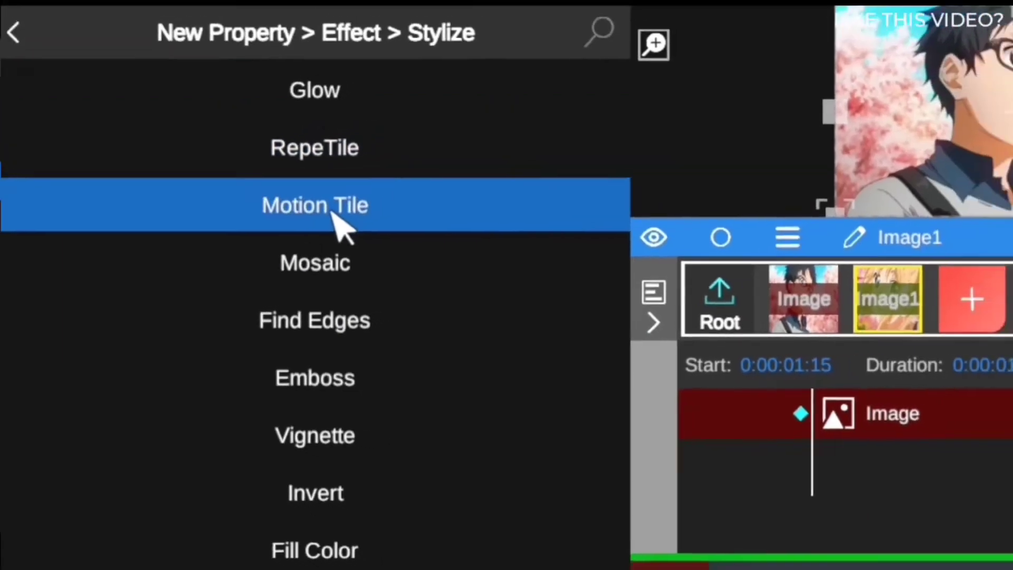
click(348, 191)
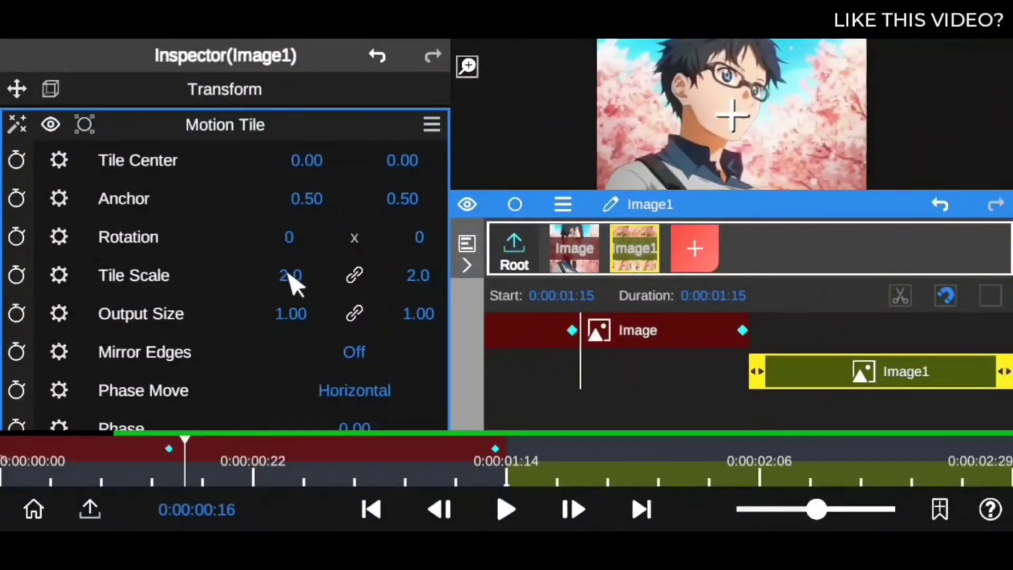
- Go to the start of Image1 at 0:00:01:15 and set its Motion Tile Tile Scale to 1.0
drag(491, 467, 511, 483)
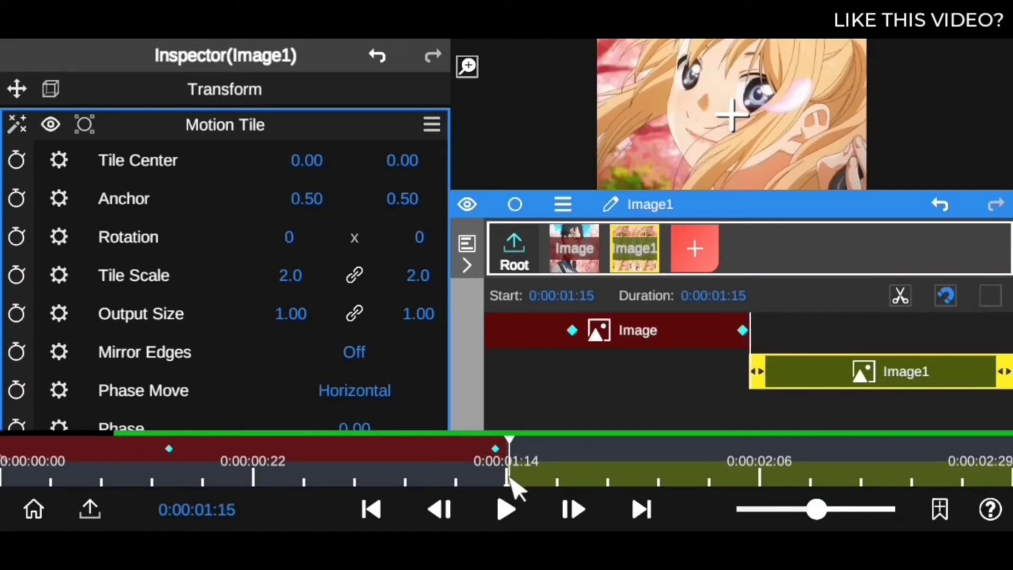
click(288, 277)
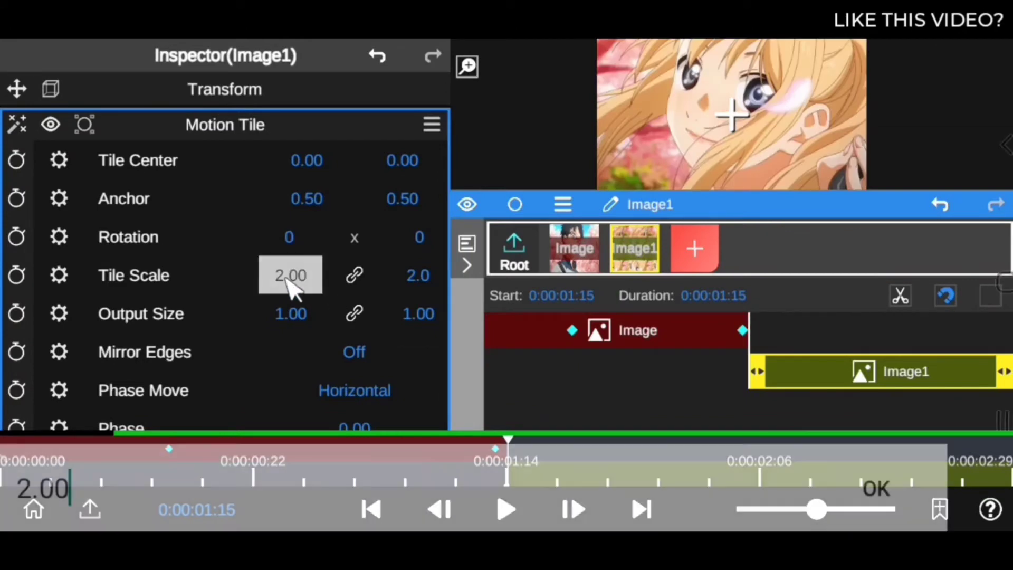
double_click(2, 253)
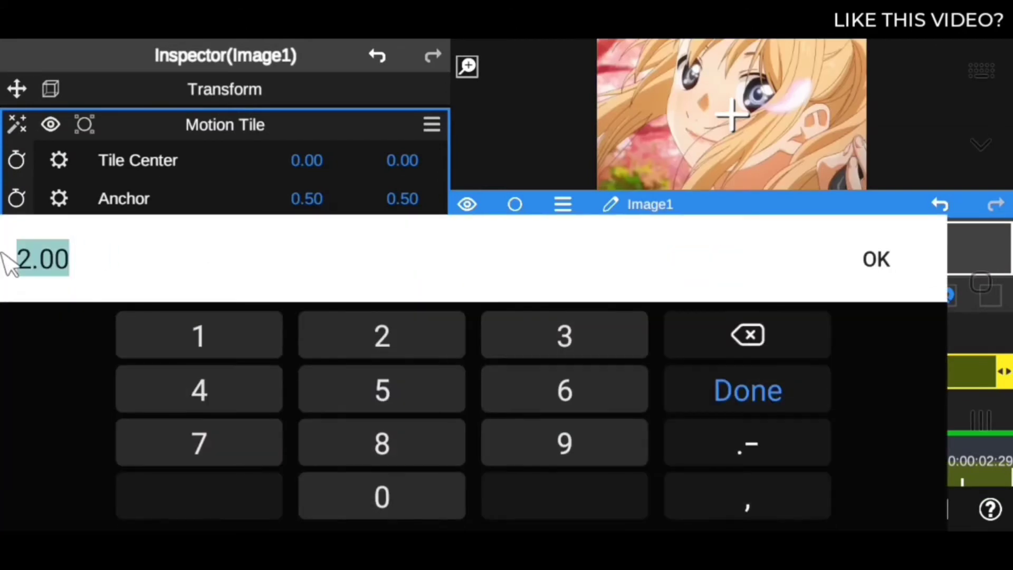
click(222, 348)
click(741, 463)
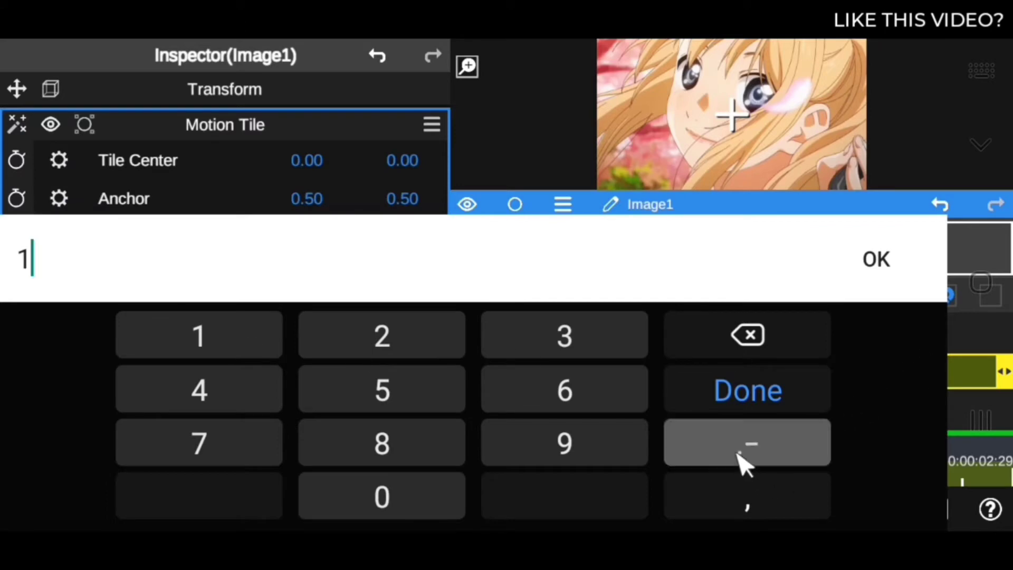
click(875, 261)
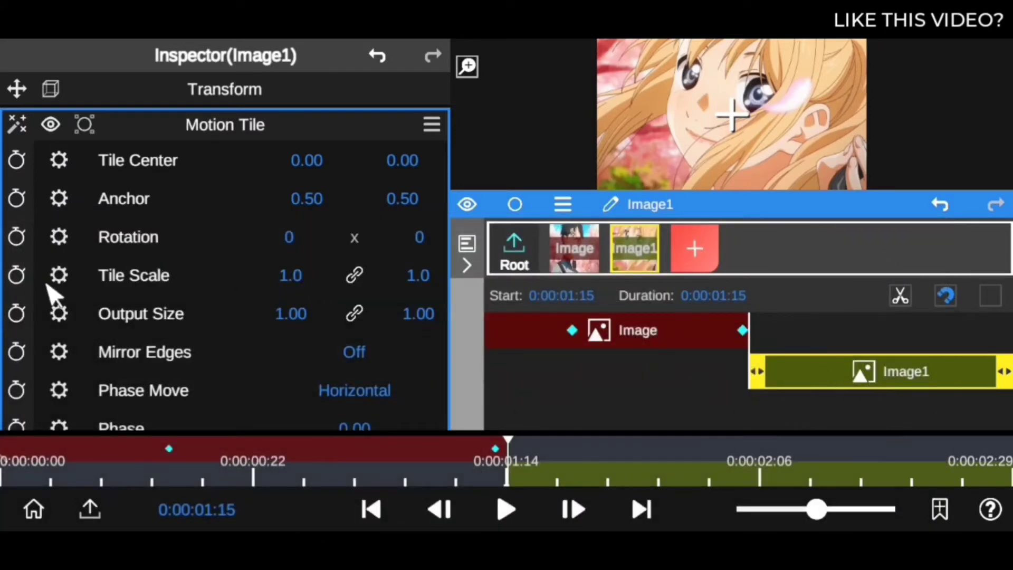
- Enable keyframing for Image1's Tile Scale and Tile Center, and place Tile Scale keyframes at 0:00:01:15 and 0:00:02:06
click(15, 277)
click(17, 161)
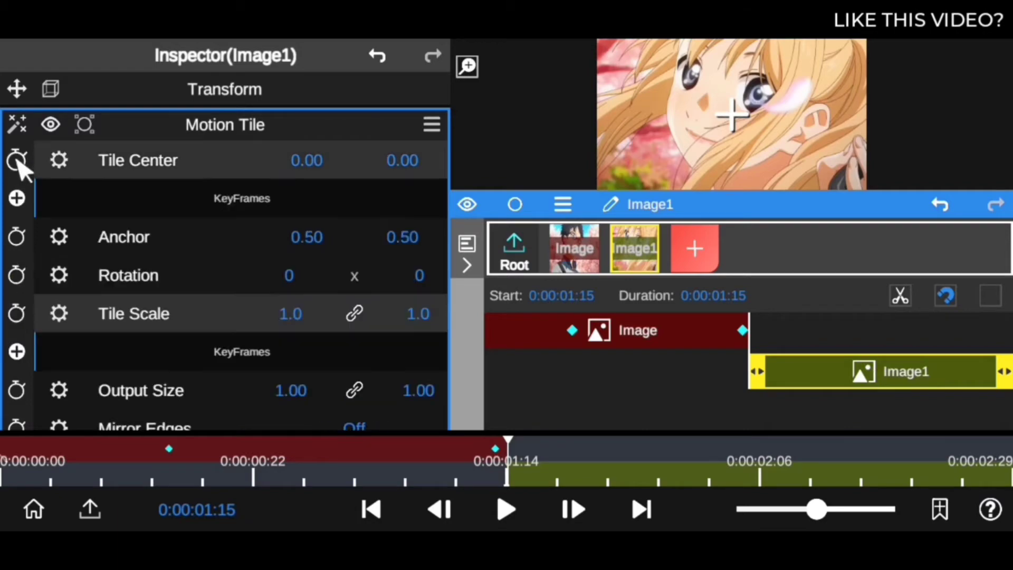
click(17, 351)
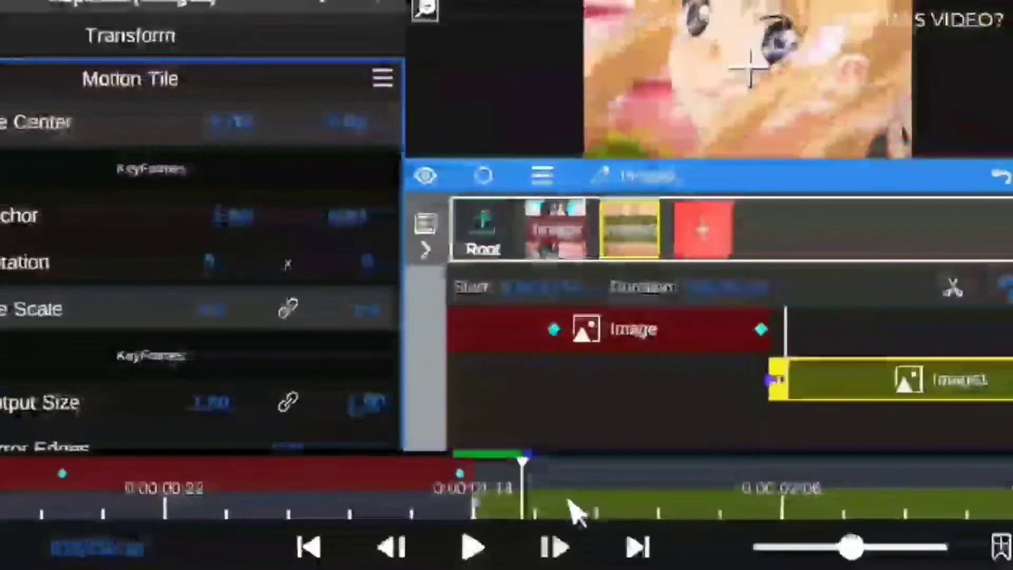
drag(575, 512, 831, 509)
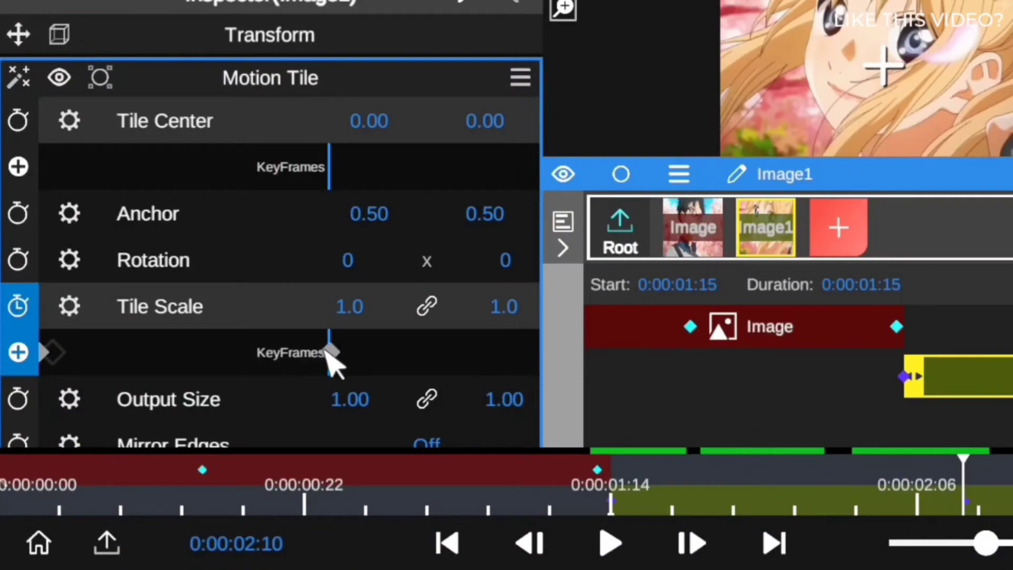
drag(327, 352, 285, 370)
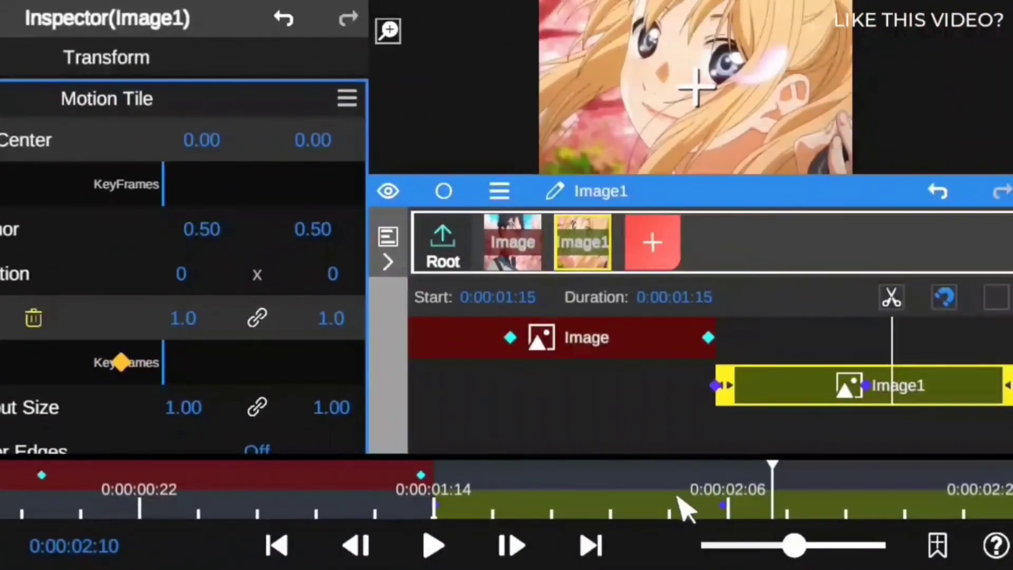
- Add Tile Center keyframes on Image1 at 0:00:01:15 and 0:00:02:06, aligned with the Tile Scale keyframes
drag(681, 509, 429, 502)
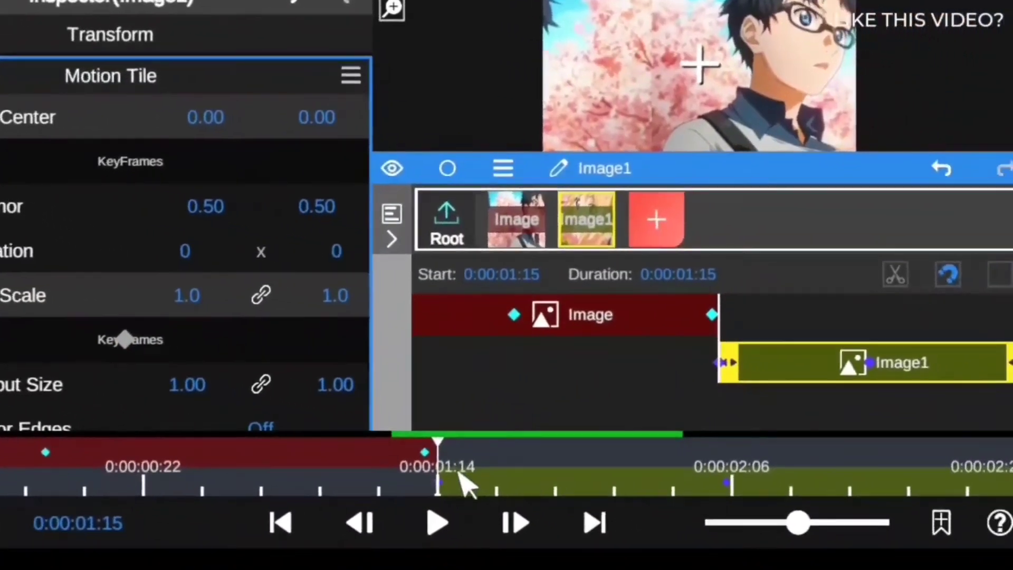
drag(620, 507, 815, 514)
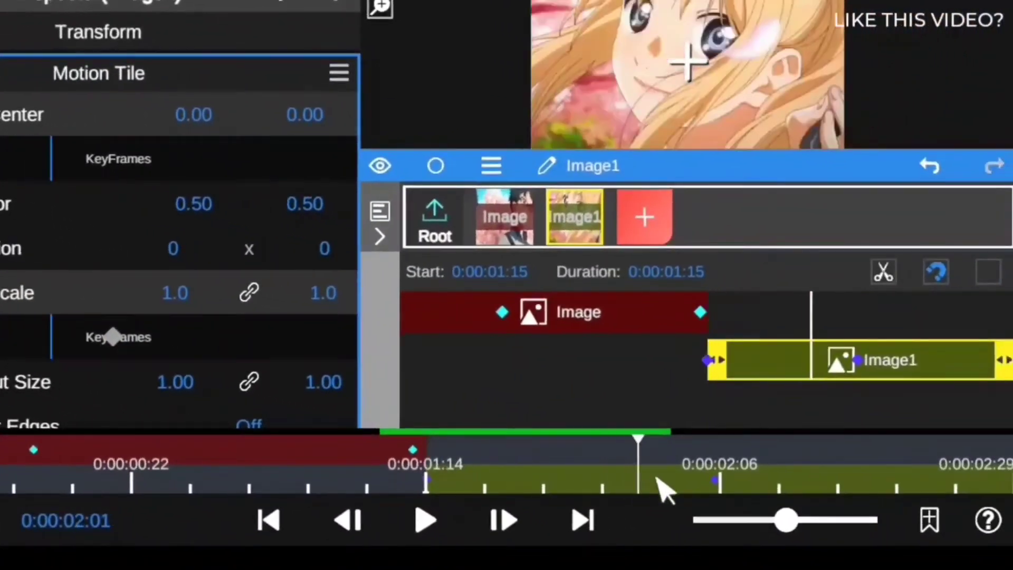
mouse_move(656, 476)
mouse_down()
mouse_move(739, 482)
mouse_move(719, 479)
mouse_up()
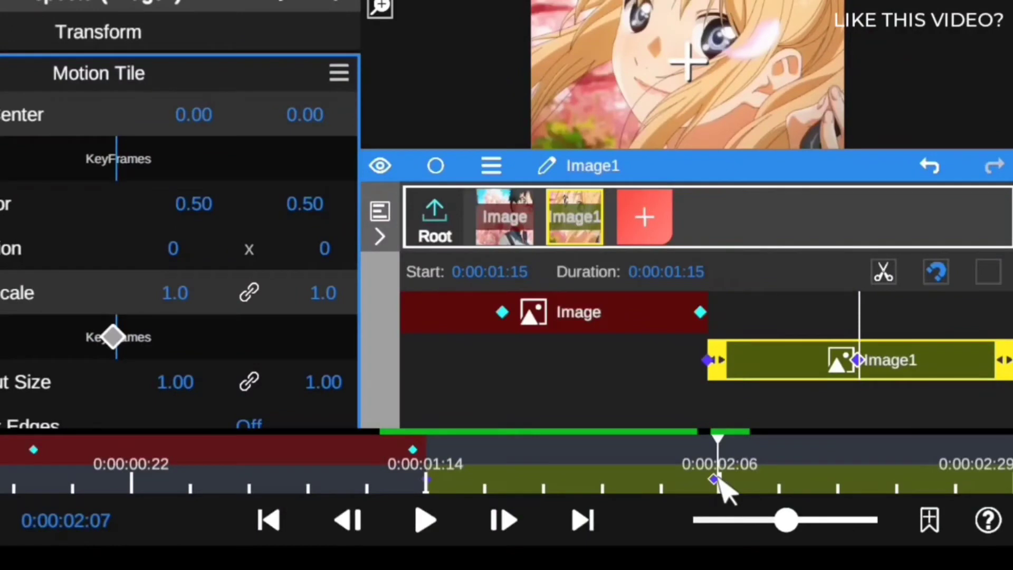
click(344, 524)
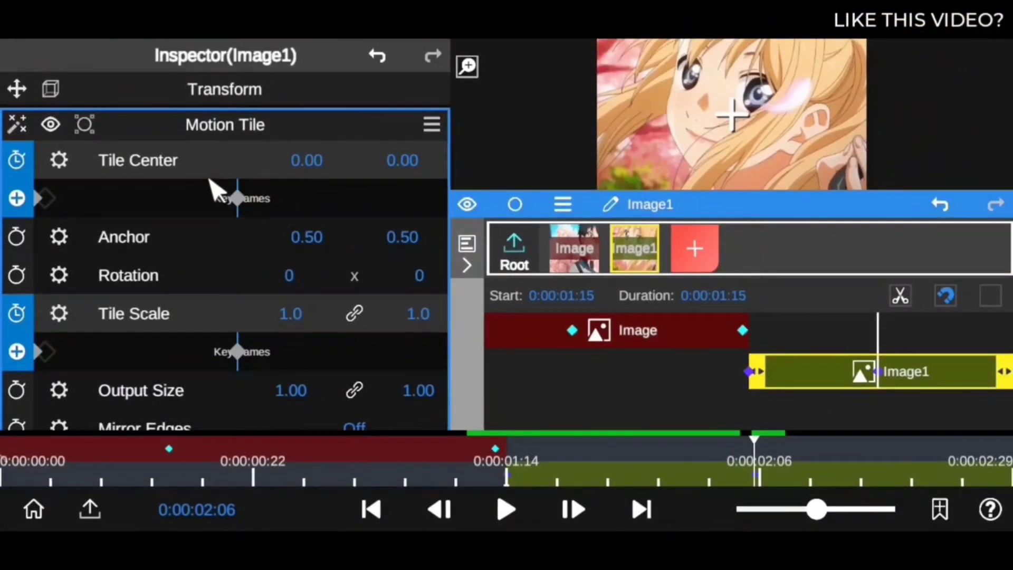
- Set Image1's horizontal Tile Center at the 0:00:01:15 keyframe to -0.86 and scrub through the transition
click(40, 199)
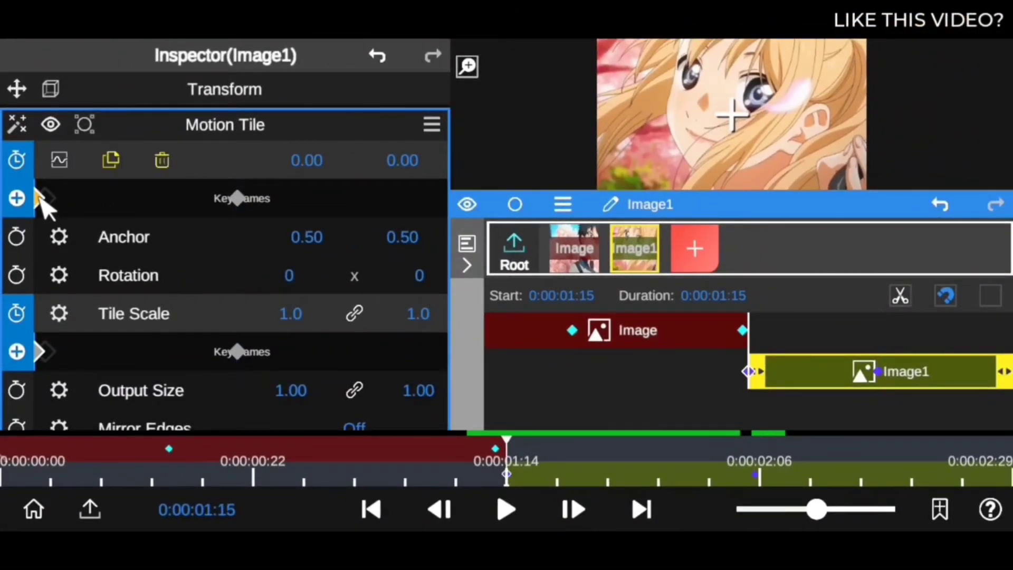
click(304, 161)
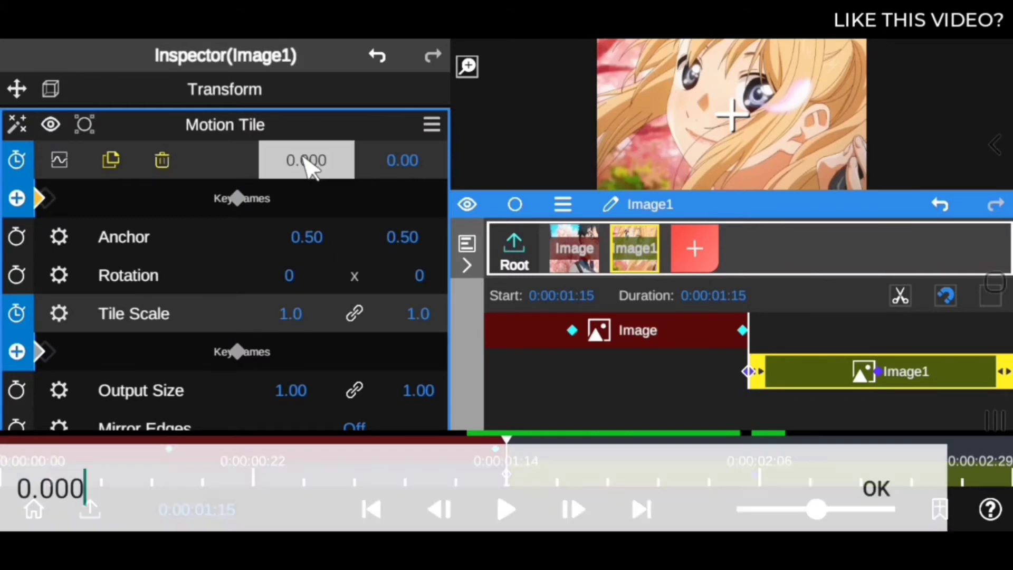
text(-)
click(381, 493)
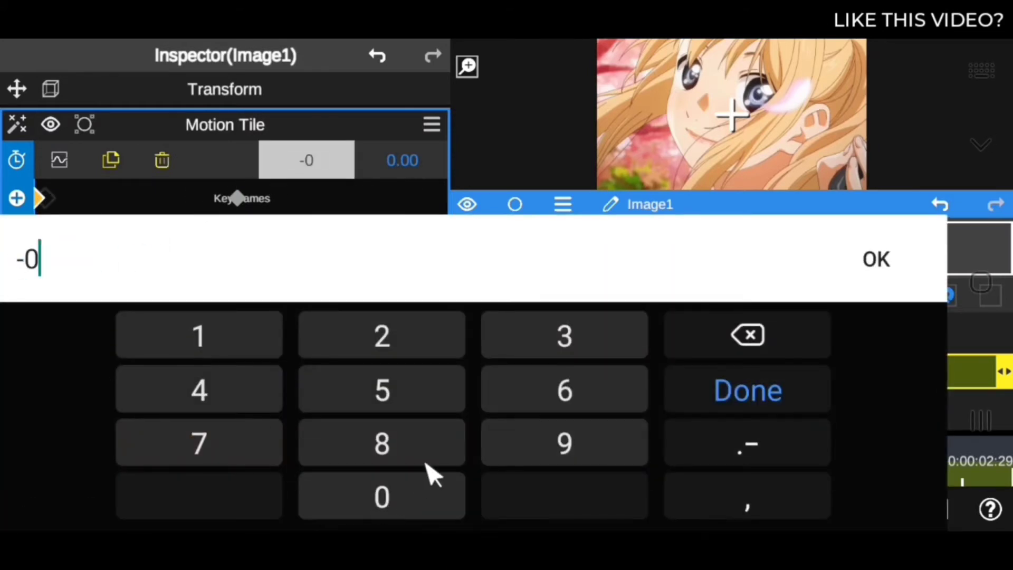
text(.)
click(420, 450)
click(542, 404)
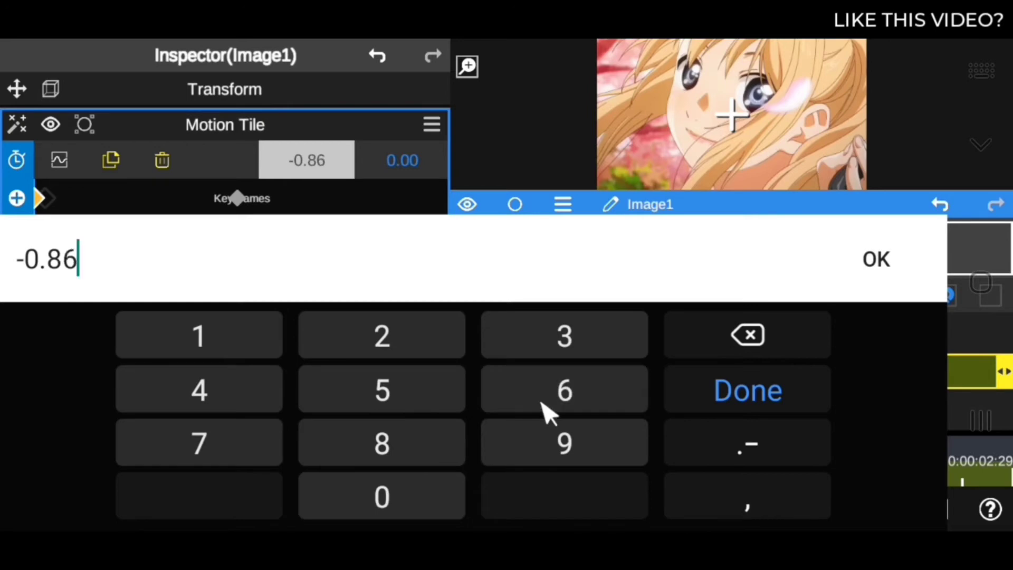
click(868, 258)
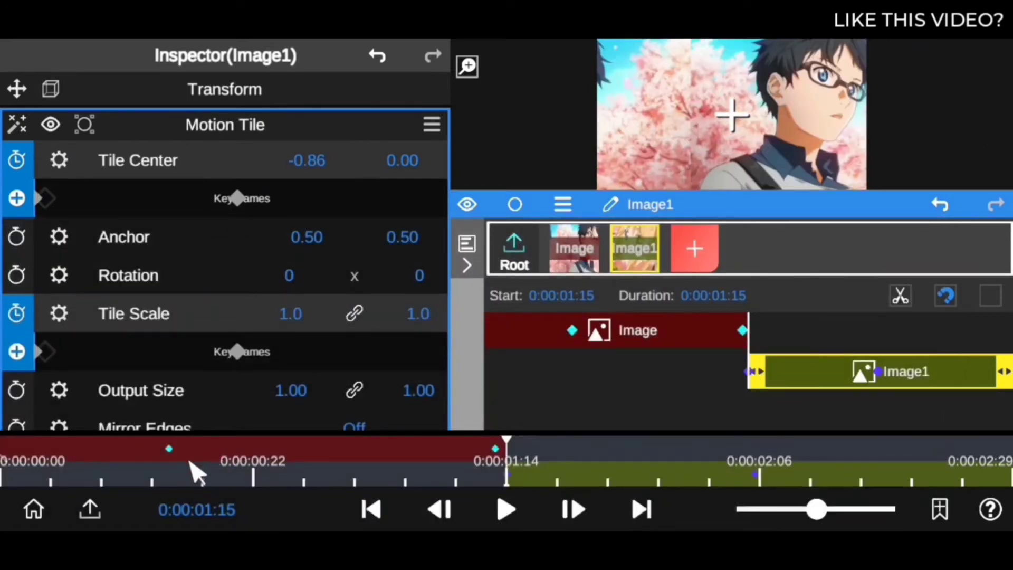
drag(189, 461, 536, 481)
drag(519, 493, 443, 502)
- Set Image1's Tile Scale at the 0:00:01:15 keyframe to 2.0 and play back the transition between the two images
click(41, 354)
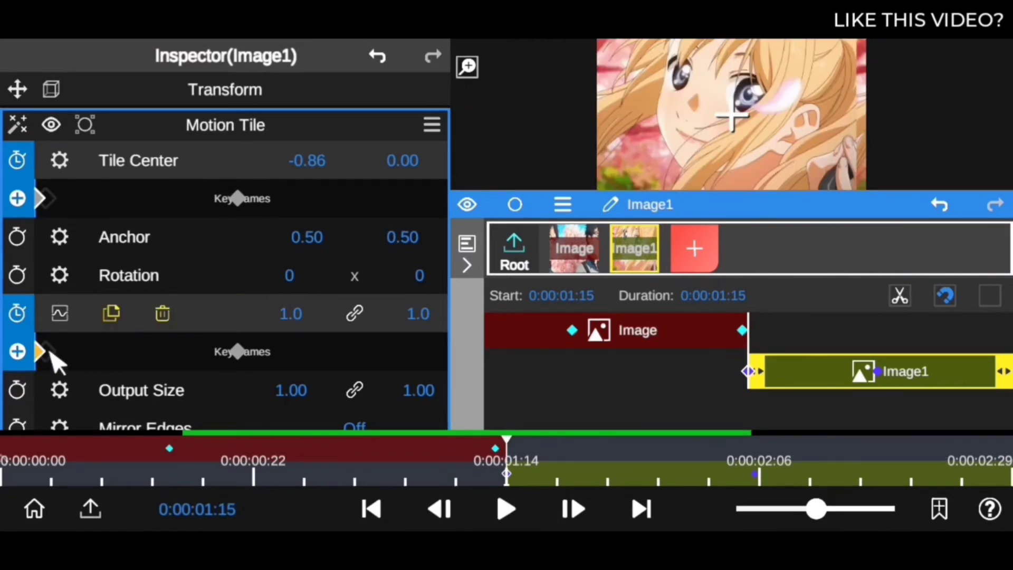
click(289, 316)
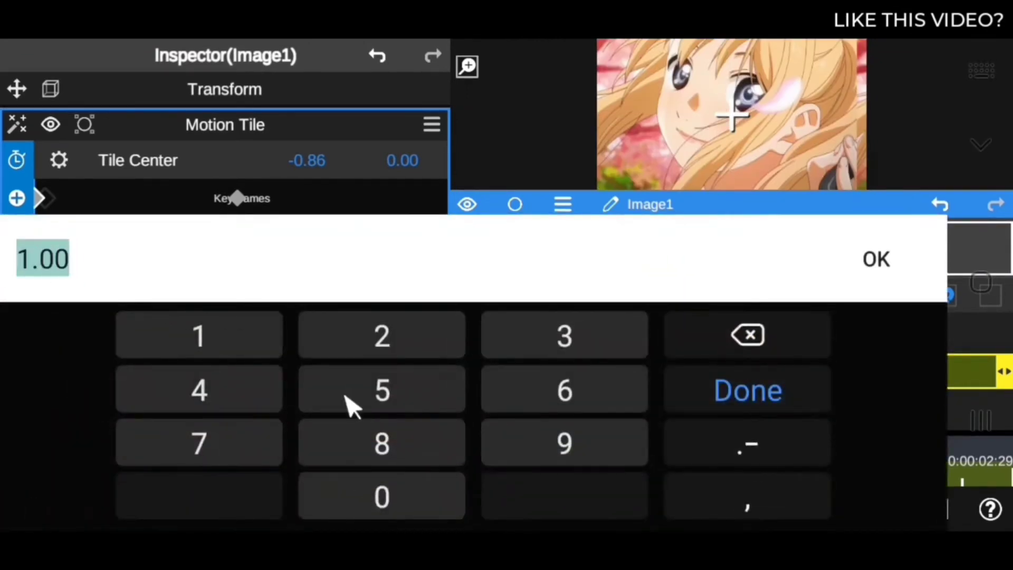
text(2)
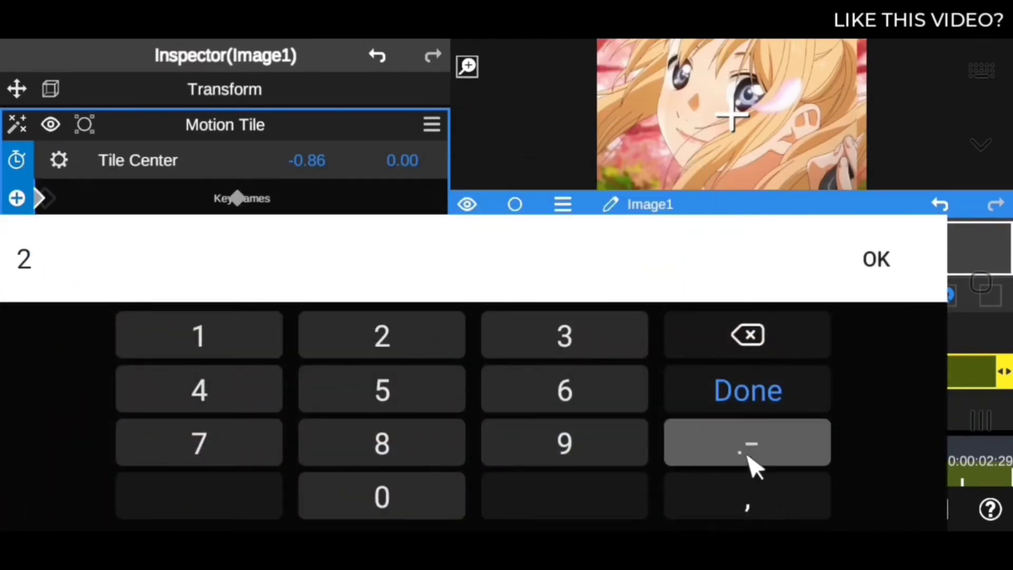
text(.0)
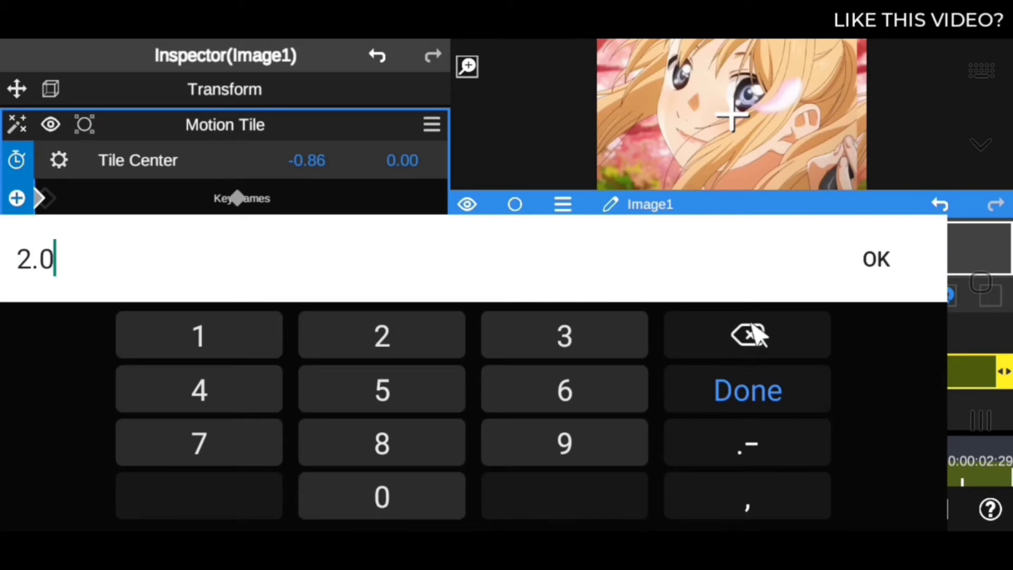
click(903, 257)
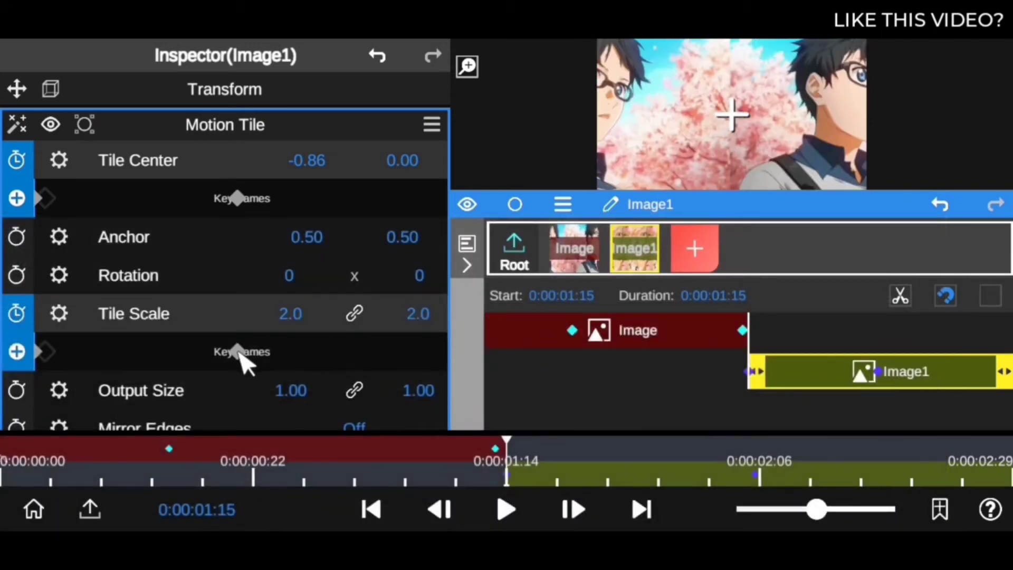
click(237, 351)
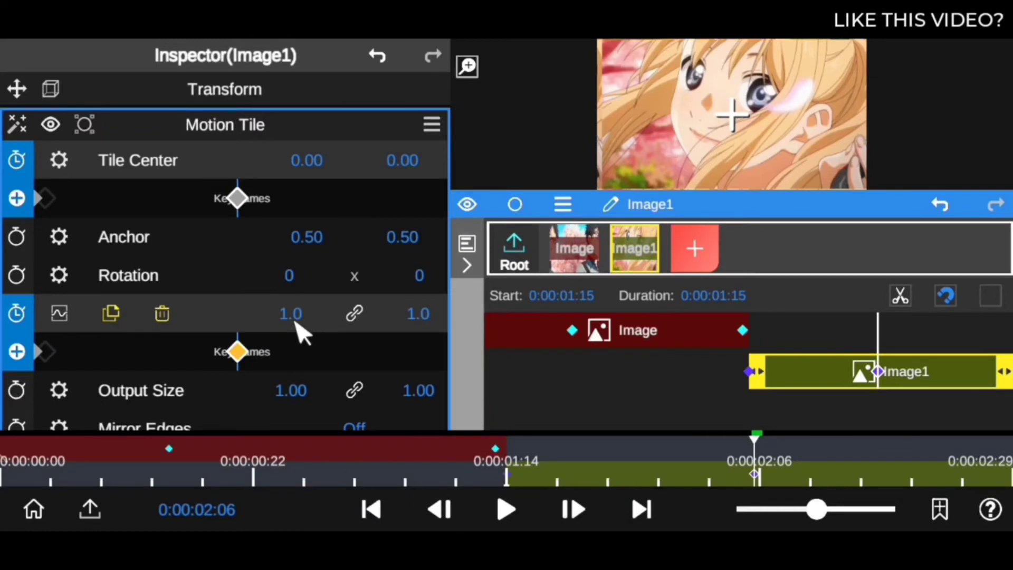
drag(577, 465, 500, 471)
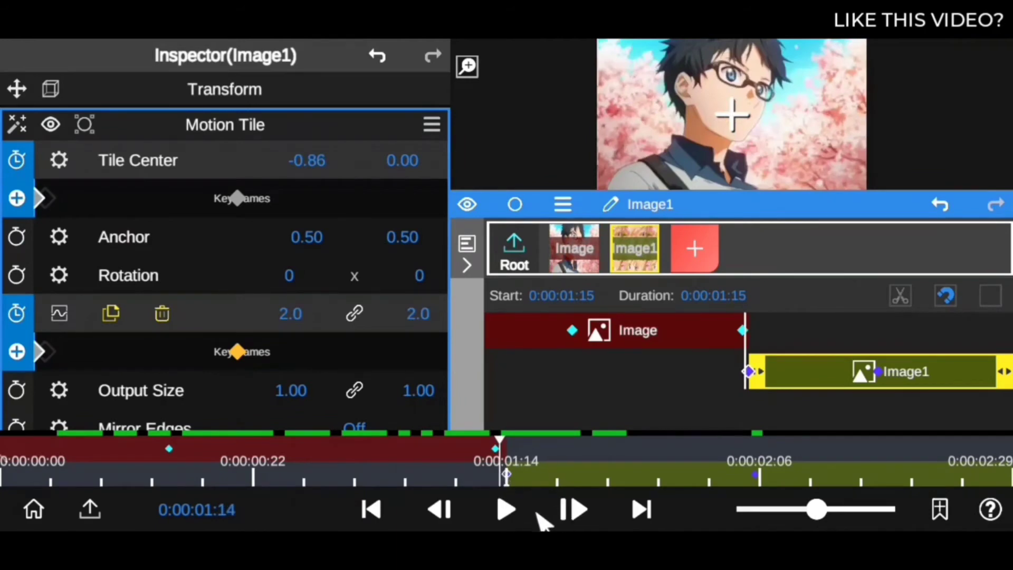
click(501, 509)
click(505, 510)
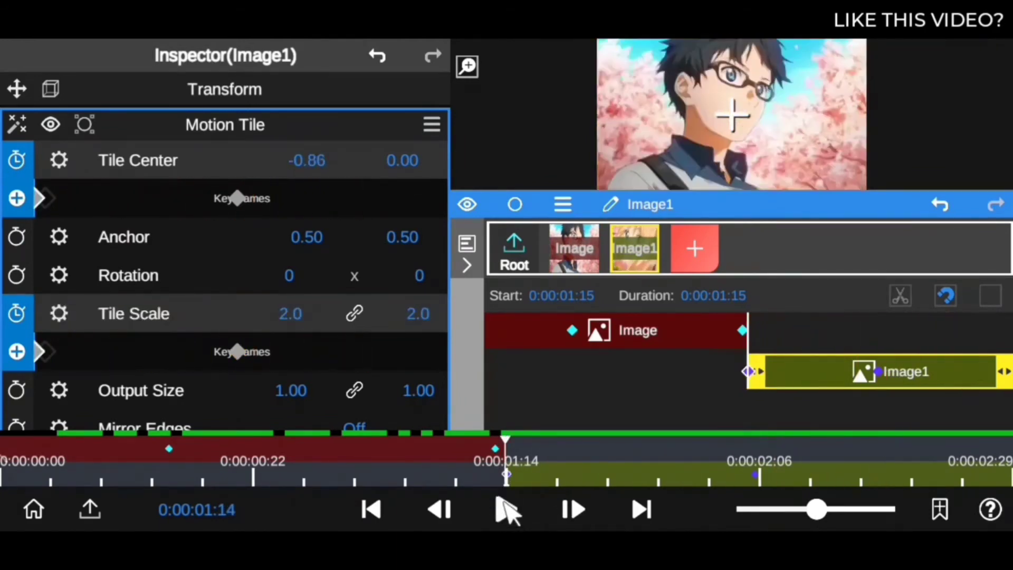
drag(662, 470, 746, 481)
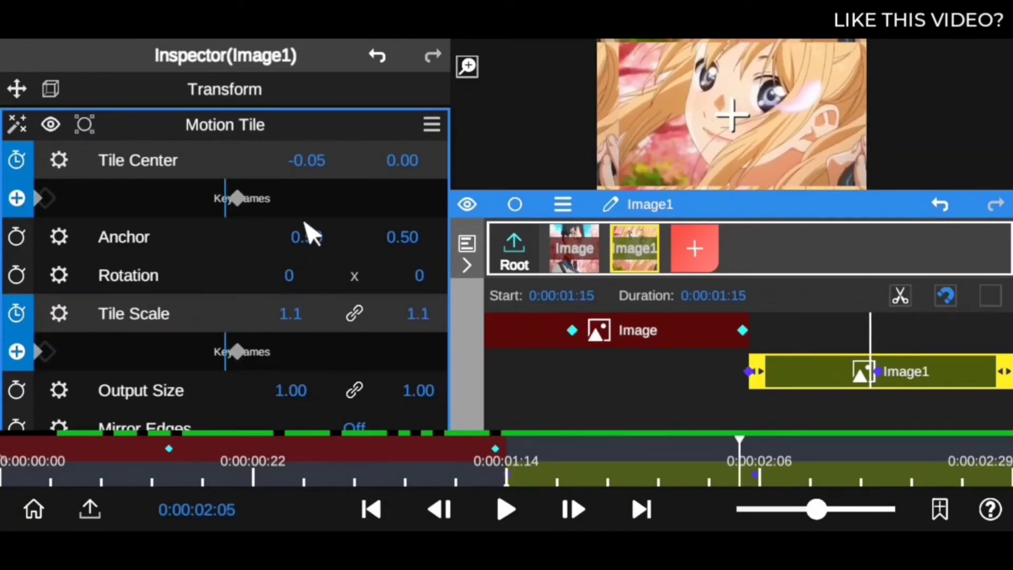
- Give Image1's starting Tile Center keyframe an adjustable curve handle and level the X handle for a slow start that speeds up
click(298, 200)
click(58, 159)
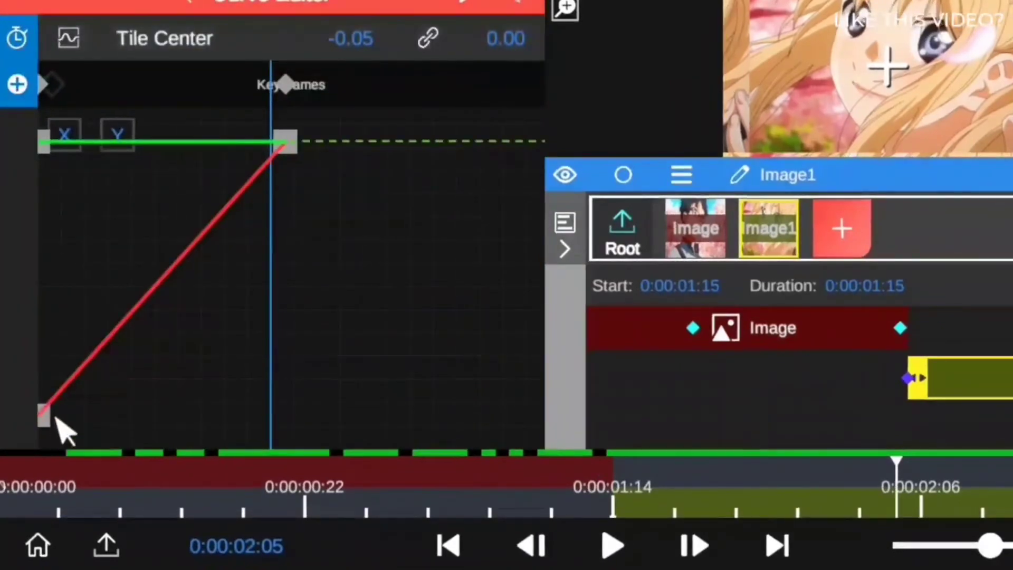
click(47, 416)
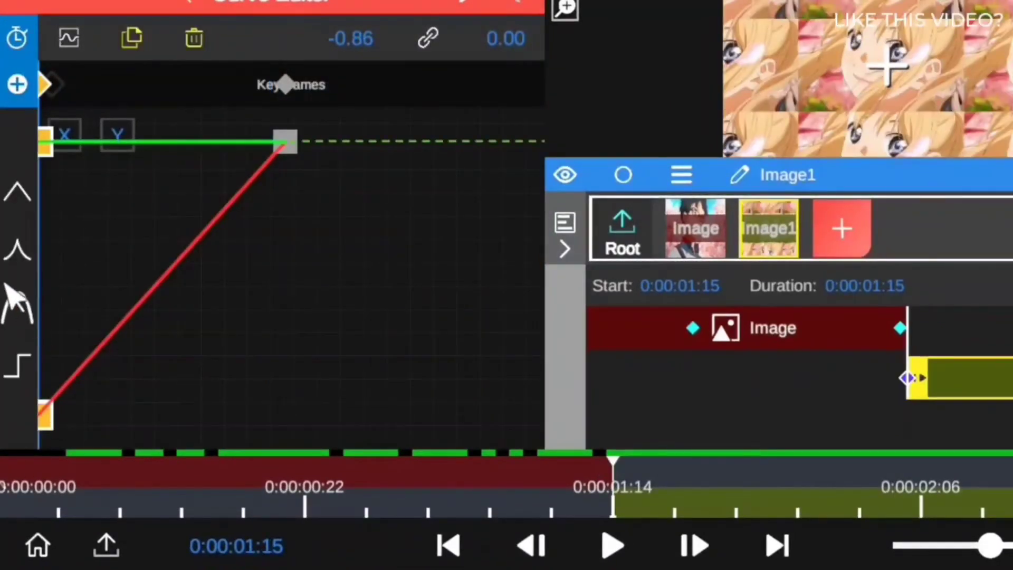
click(17, 252)
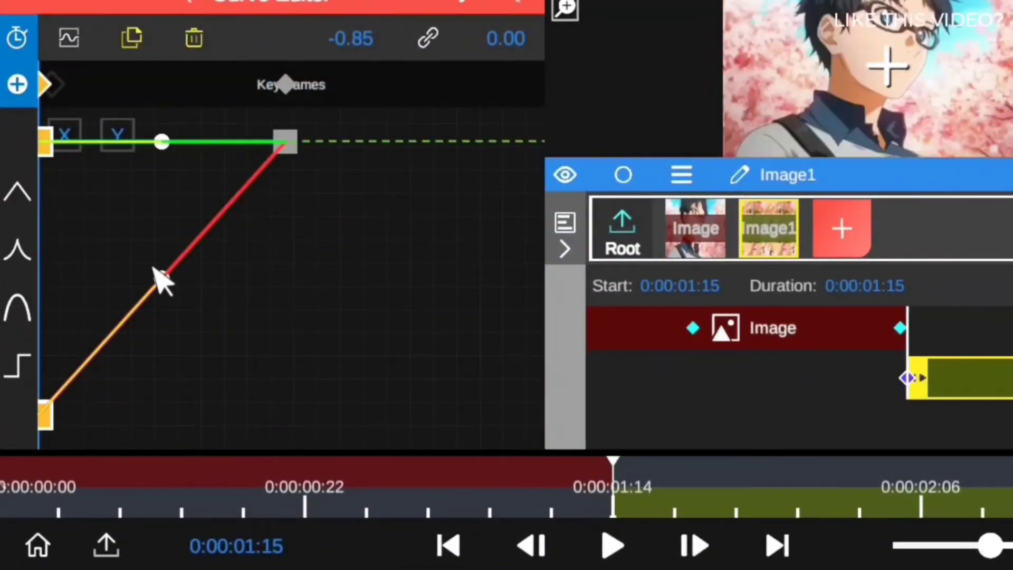
click(19, 253)
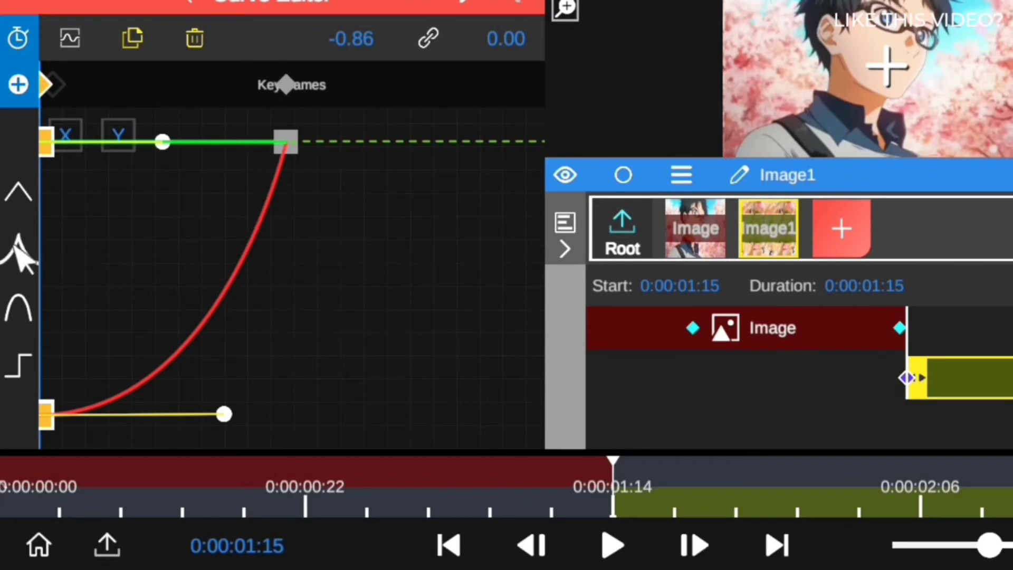
click(17, 250)
drag(159, 275, 187, 398)
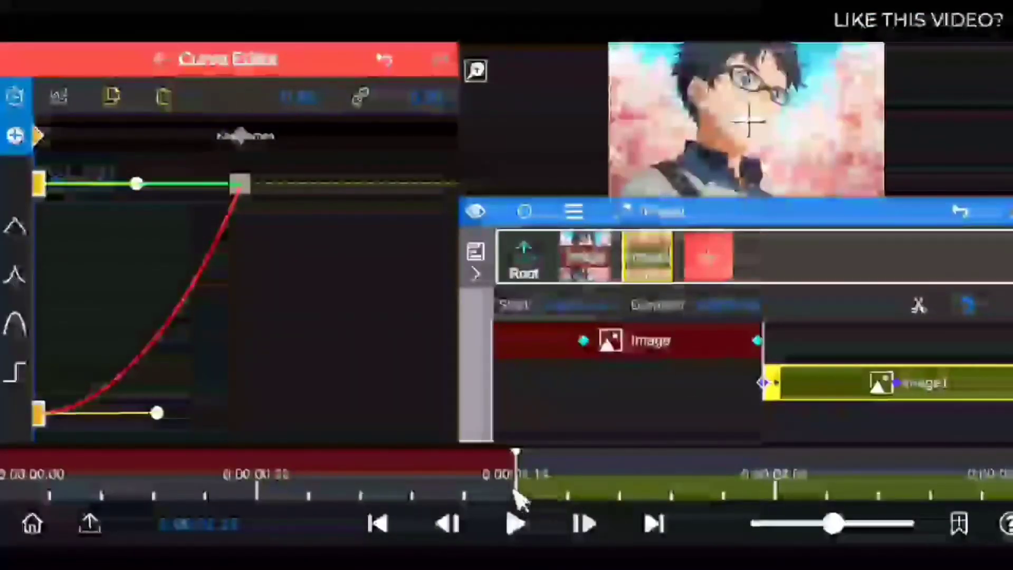
drag(529, 494, 482, 488)
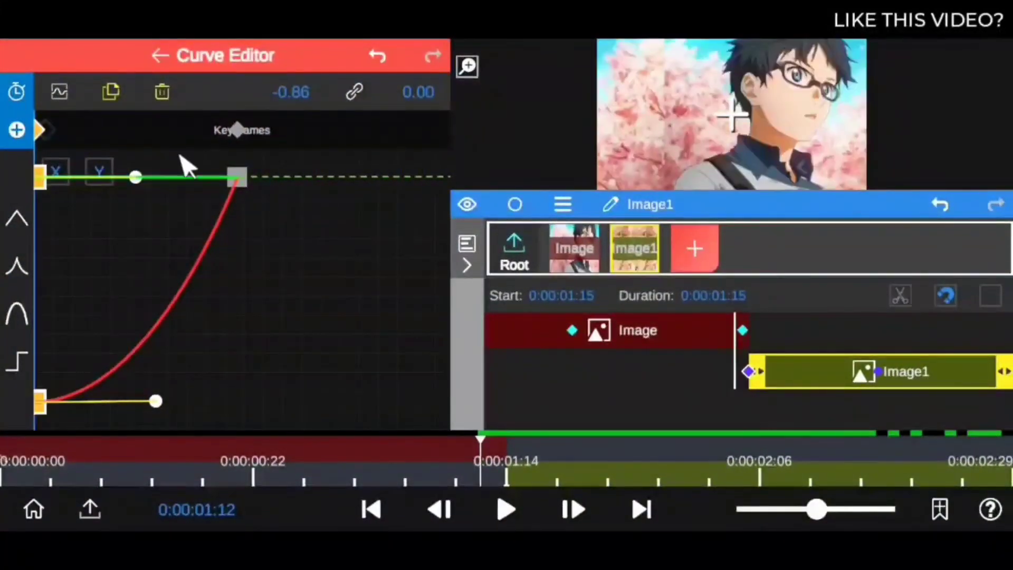
- Shape Image1's Tile Scale curve with handles on both keyframes for a steep initial drop that flattens toward the end, and play it back
click(181, 56)
click(59, 313)
click(58, 312)
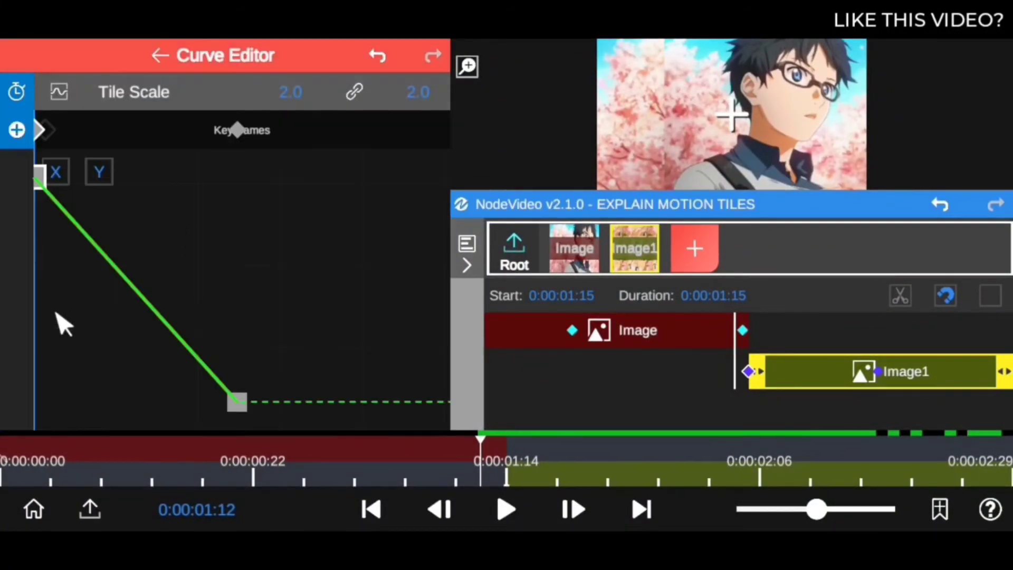
click(40, 172)
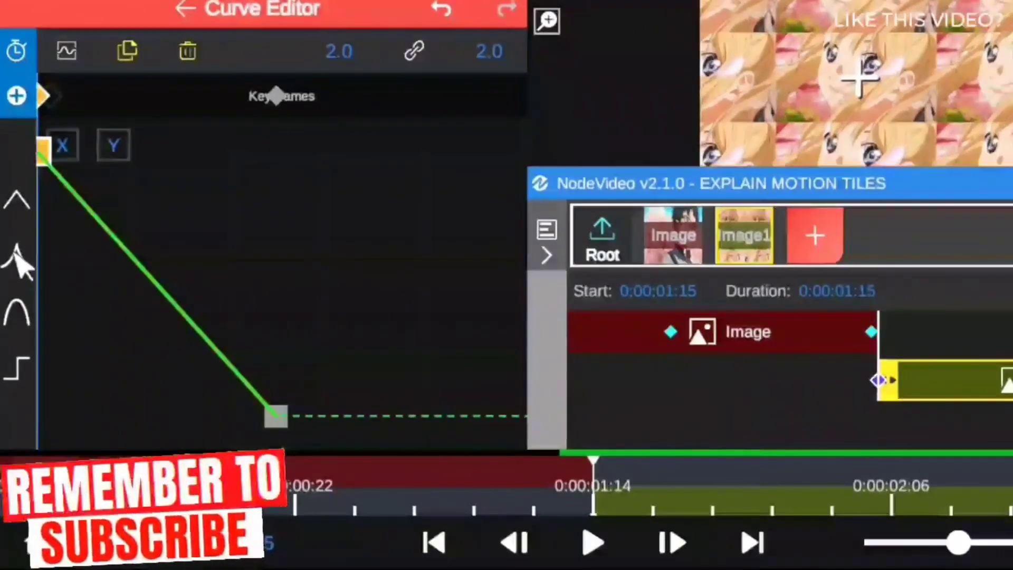
click(16, 255)
click(275, 414)
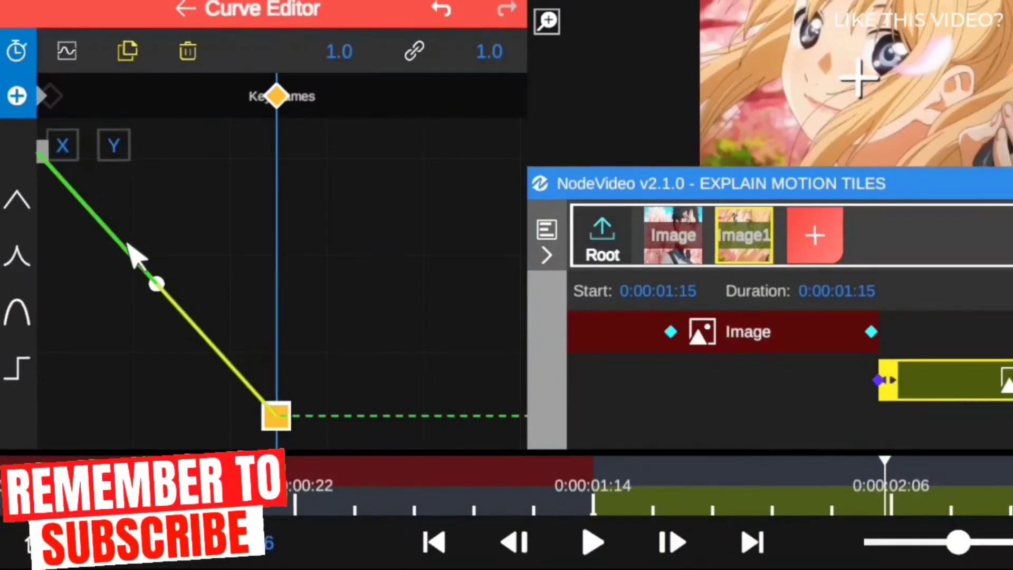
drag(156, 284, 59, 372)
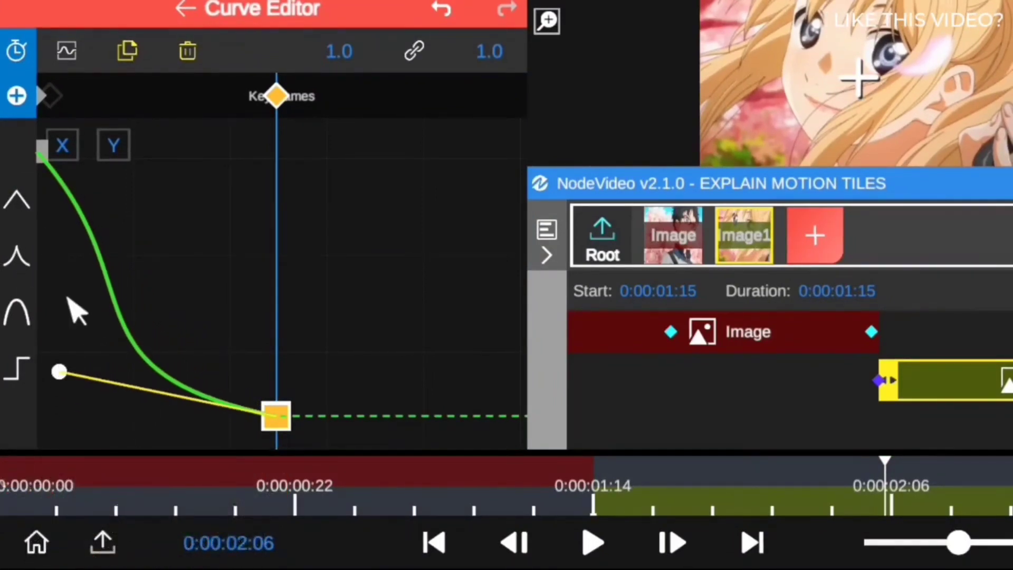
click(42, 150)
drag(156, 284, 38, 296)
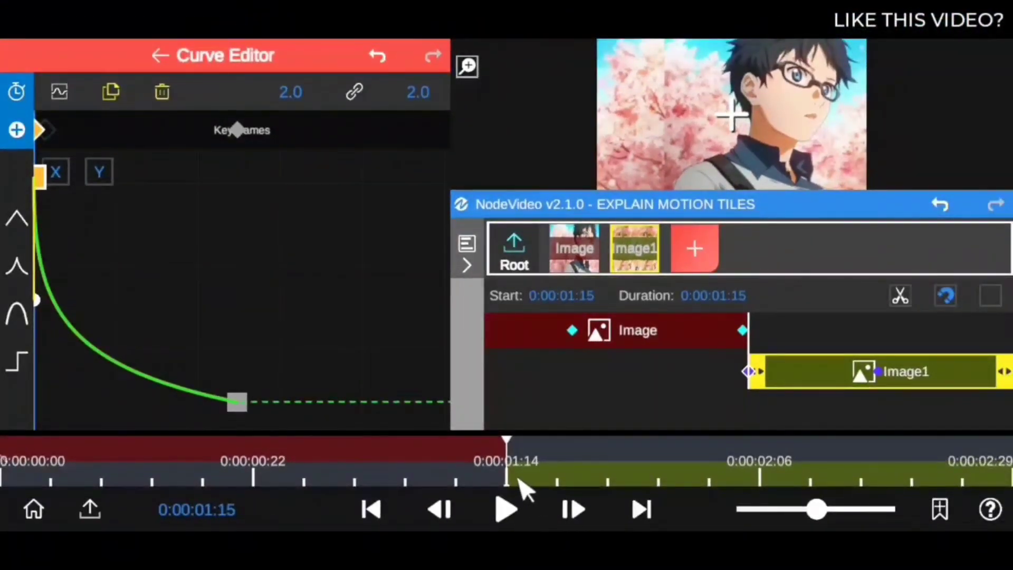
drag(507, 481, 6, 494)
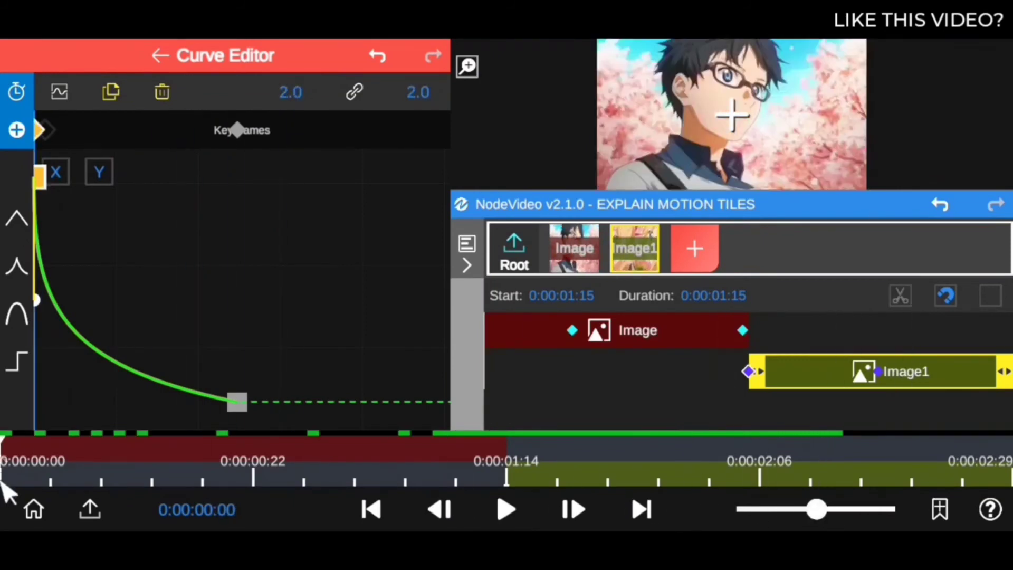
click(193, 56)
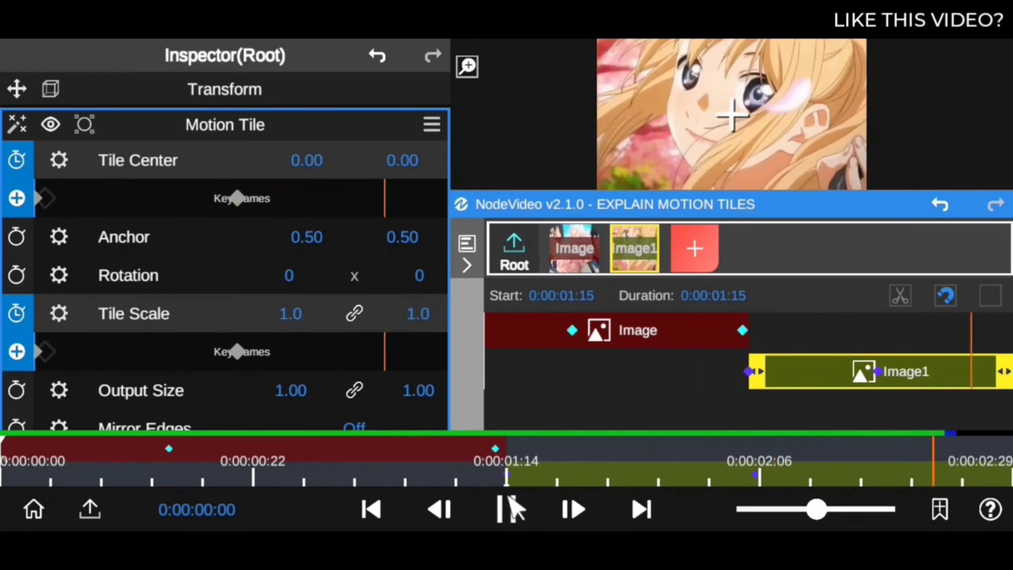
click(510, 512)
- Shift Image1's end Tile Center and Tile Scale keyframes to 0:00:02:04, reshape Tile Center's X curve for a fast start, and preview it
mouse_move(610, 482)
mouse_down()
mouse_move(560, 472)
mouse_move(456, 483)
mouse_move(685, 482)
mouse_move(627, 481)
mouse_up()
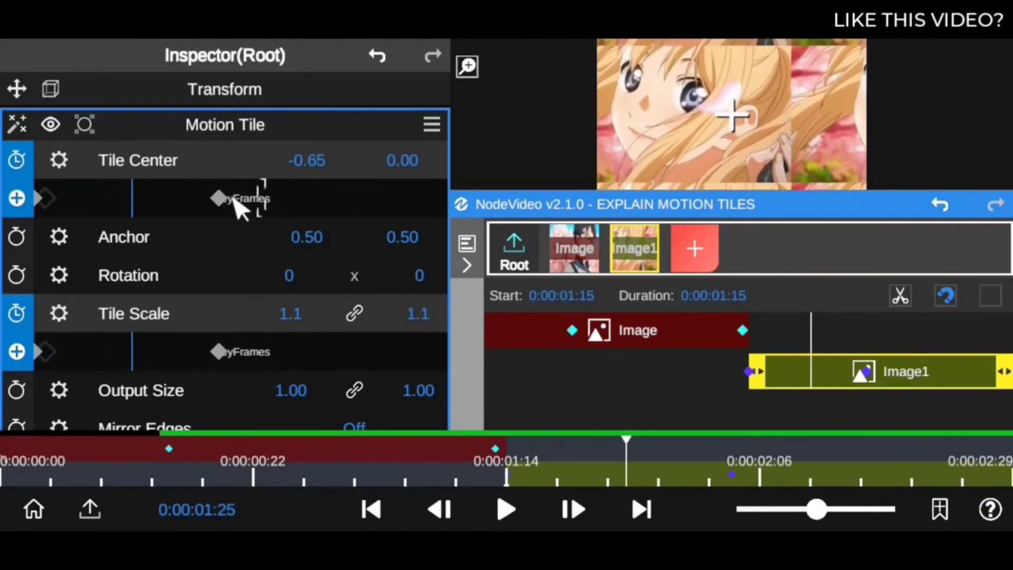
click(240, 207)
click(63, 160)
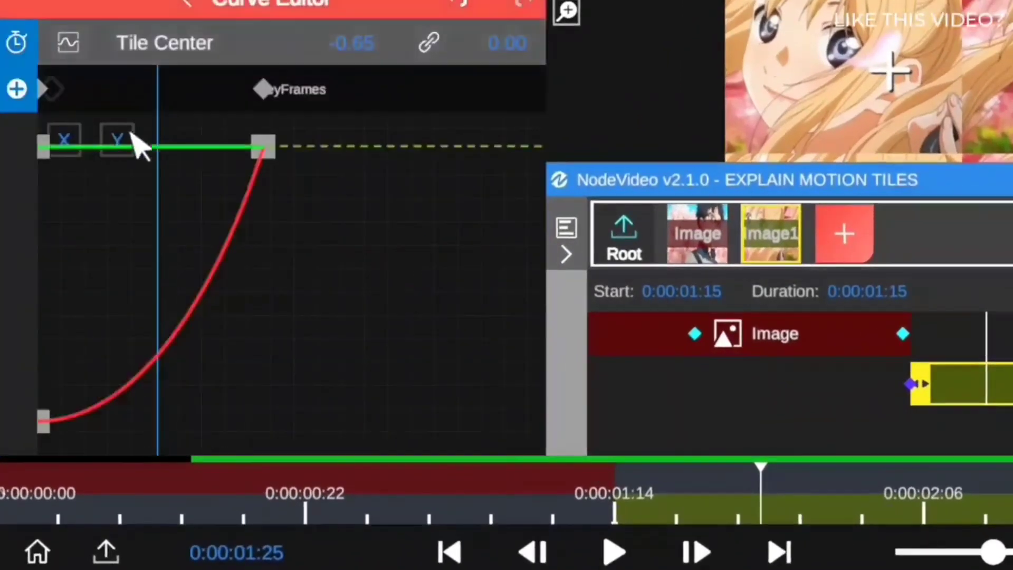
click(43, 422)
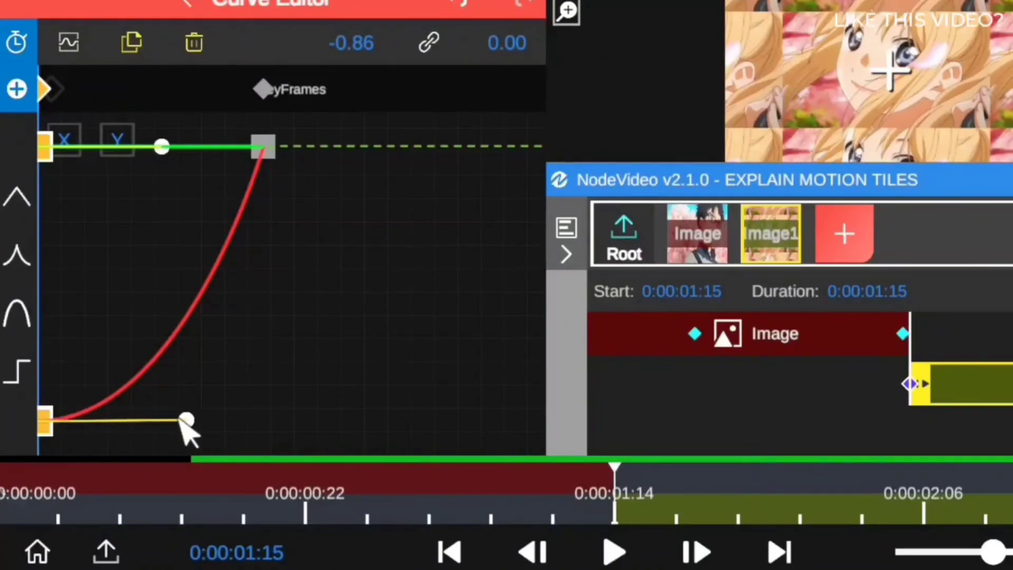
drag(185, 420, 37, 213)
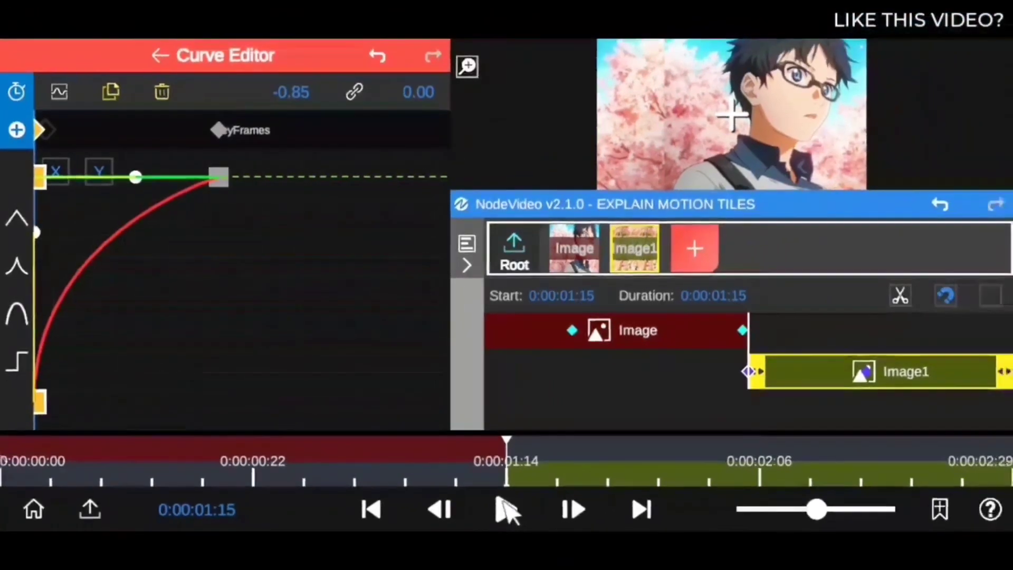
click(614, 552)
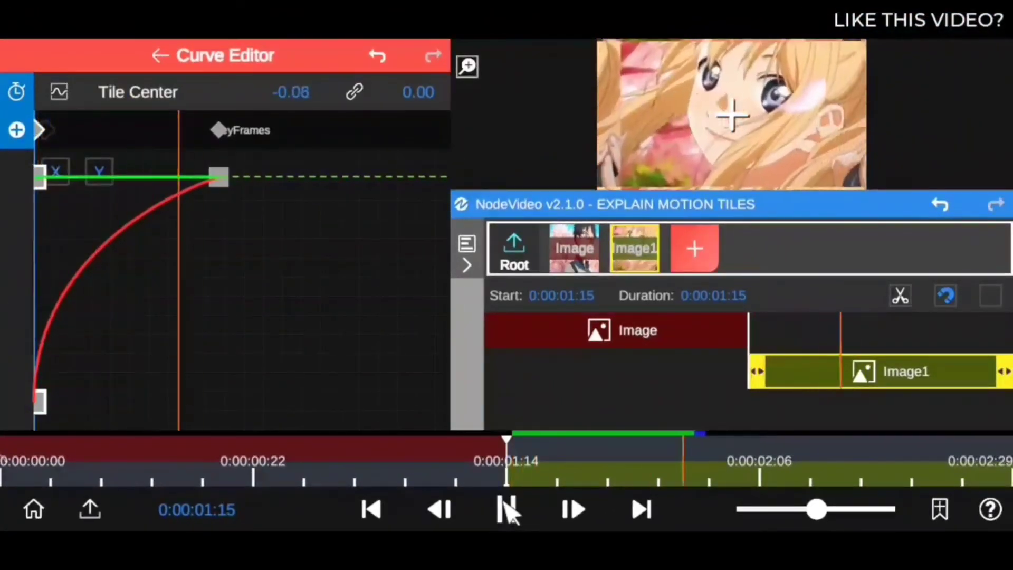
click(508, 512)
click(504, 509)
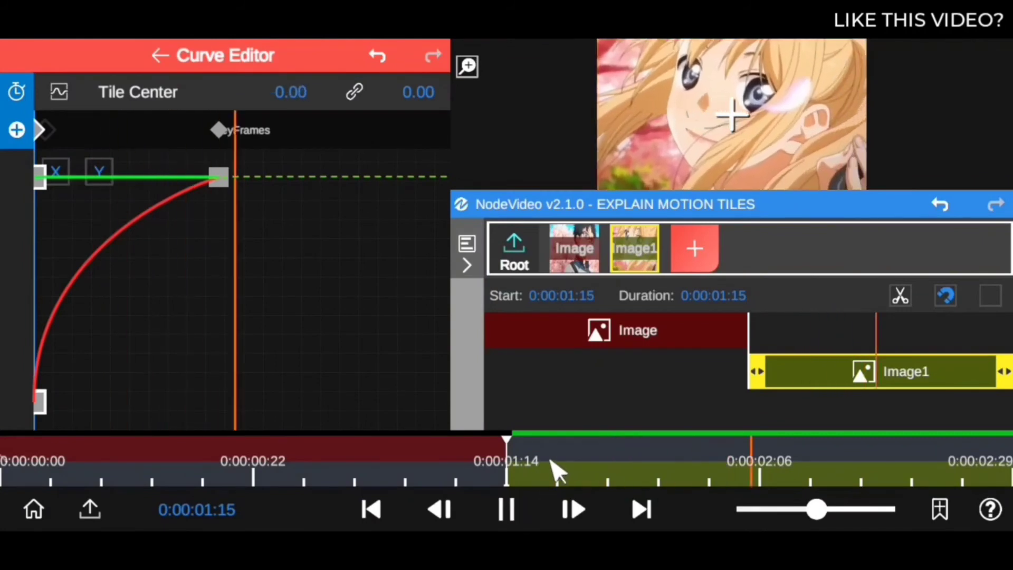
drag(554, 470, 452, 471)
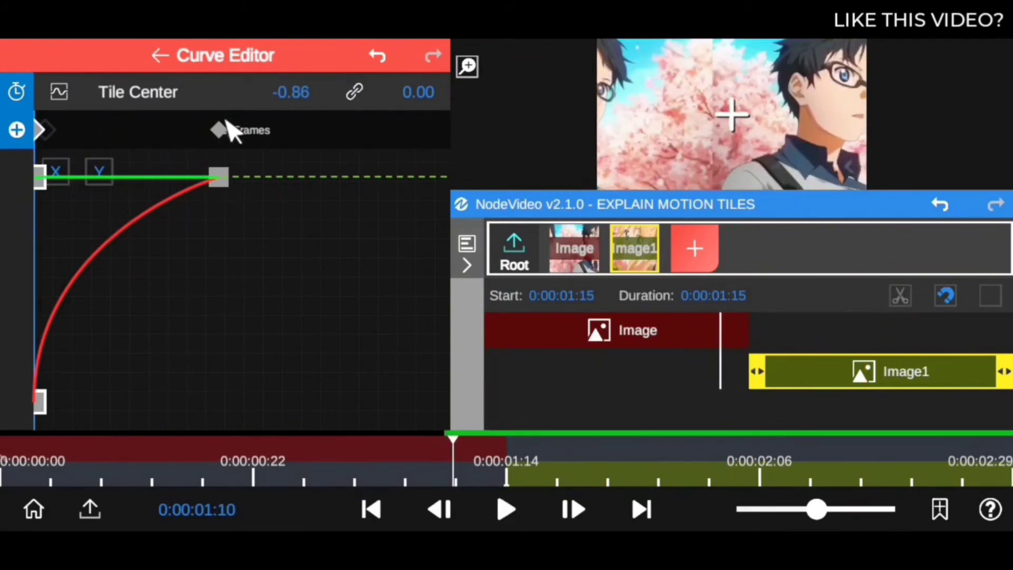
- Give Image1's Tile Center end keyframe at 0:00:02:04 a levelled X curve handle for a smooth slow finish, and play back the transition
click(219, 177)
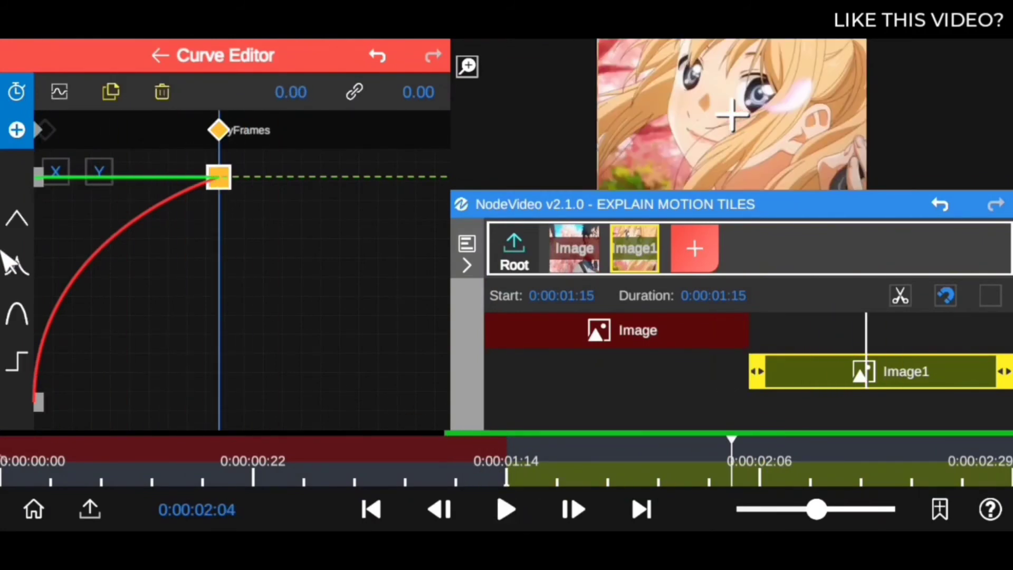
click(18, 263)
drag(117, 284, 123, 183)
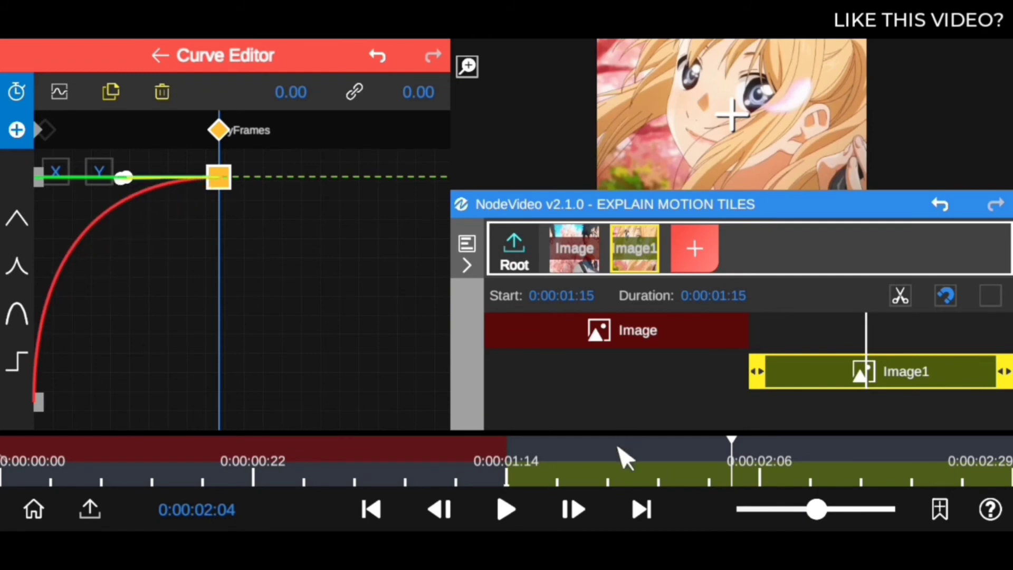
drag(534, 477, 8, 502)
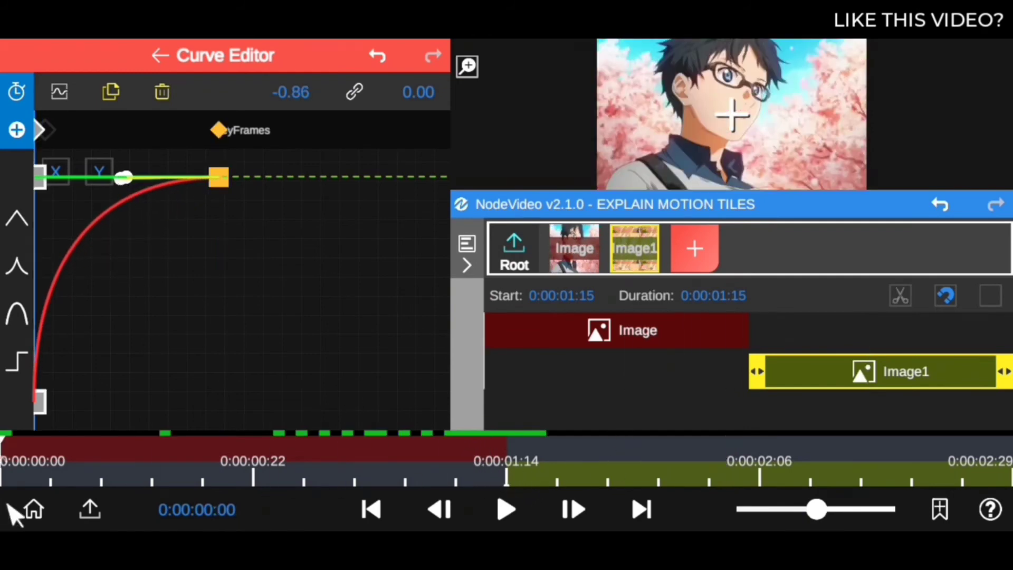
click(504, 509)
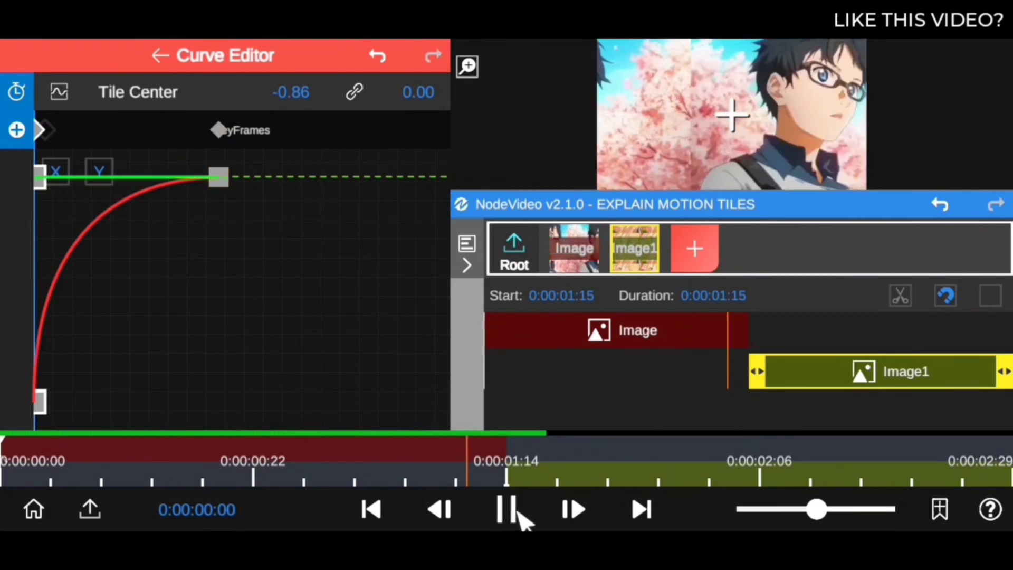
click(507, 509)
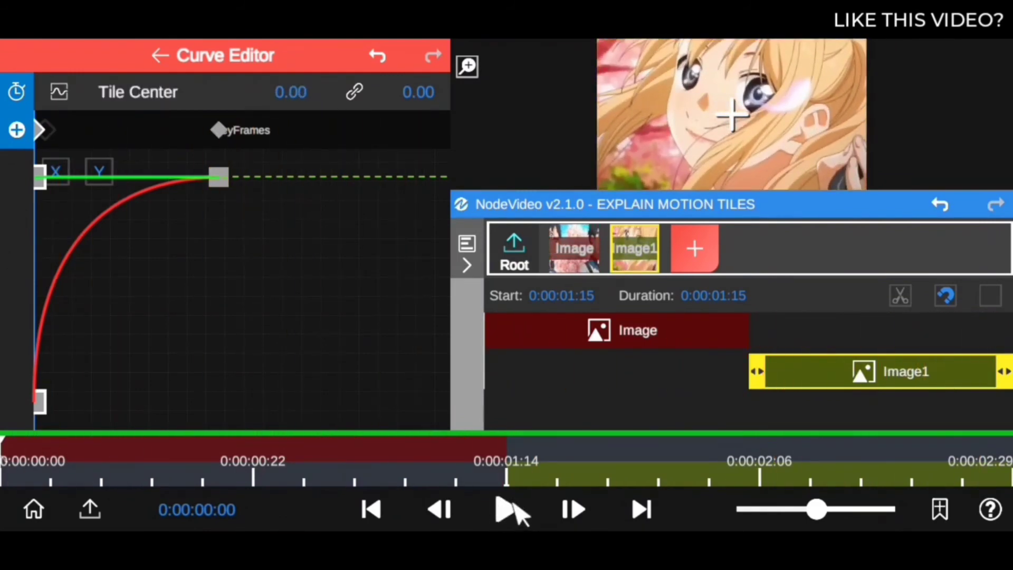
click(507, 509)
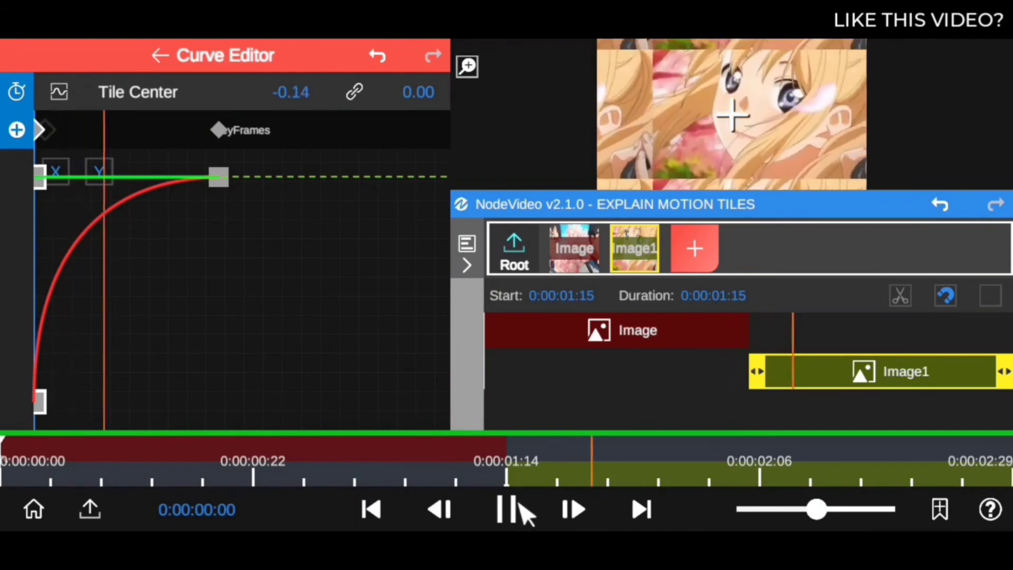
click(154, 56)
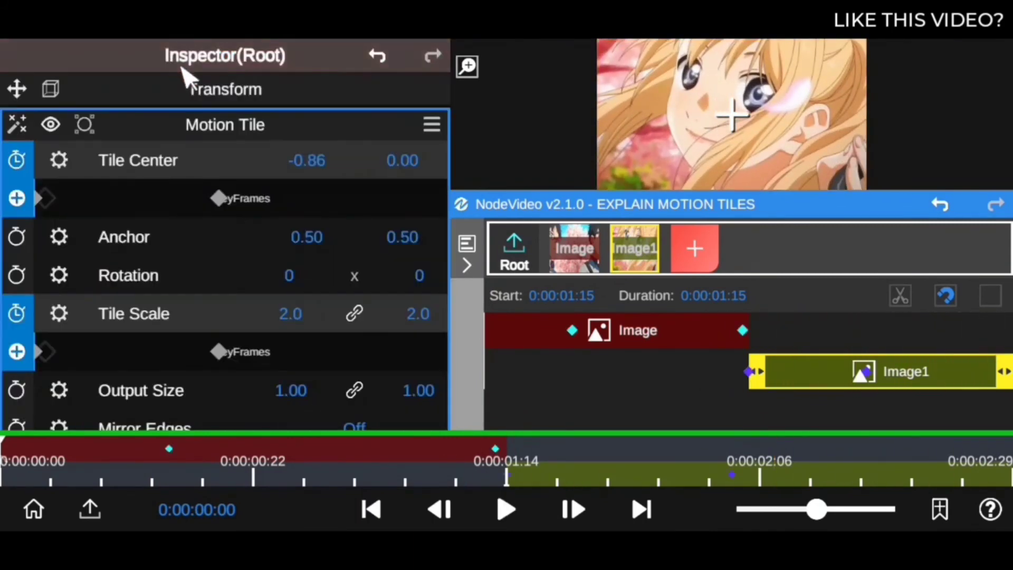
- Turn on Motion Blur in Image1's Motion Tile effect and set its Samples to 50
drag(226, 324, 219, 140)
click(47, 373)
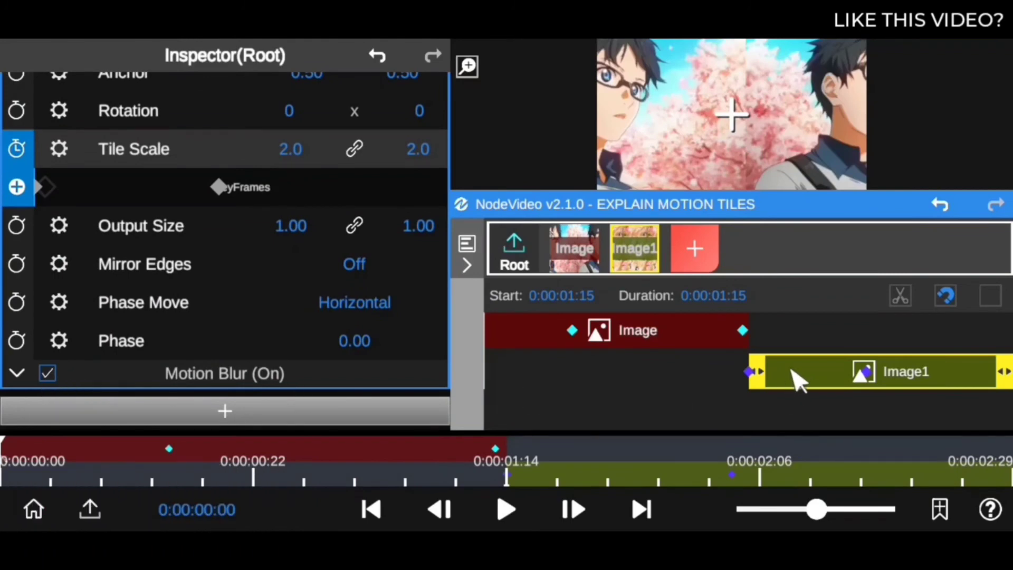
click(16, 374)
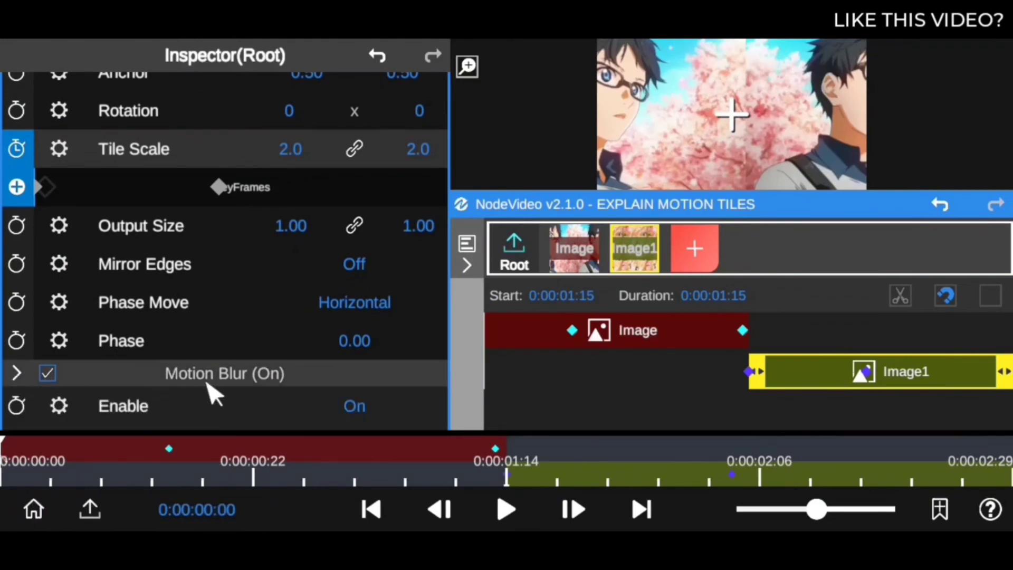
drag(202, 375, 202, 230)
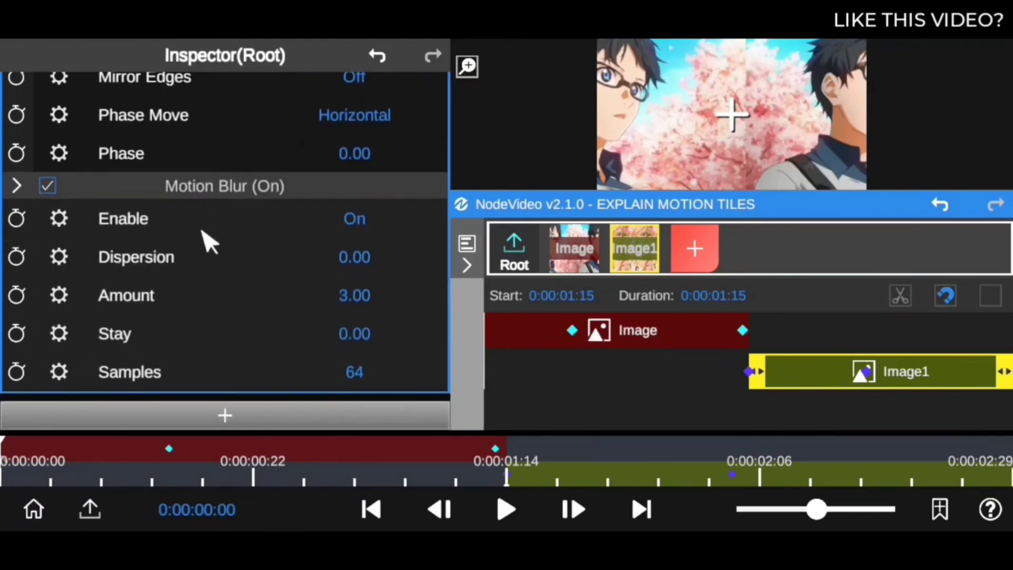
click(363, 376)
double_click(3, 269)
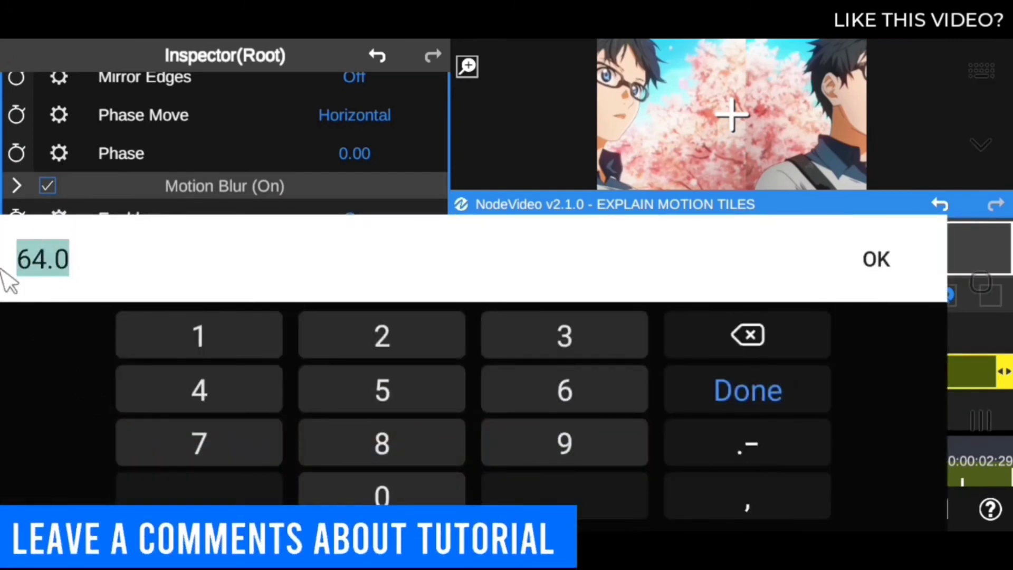
click(384, 393)
click(401, 515)
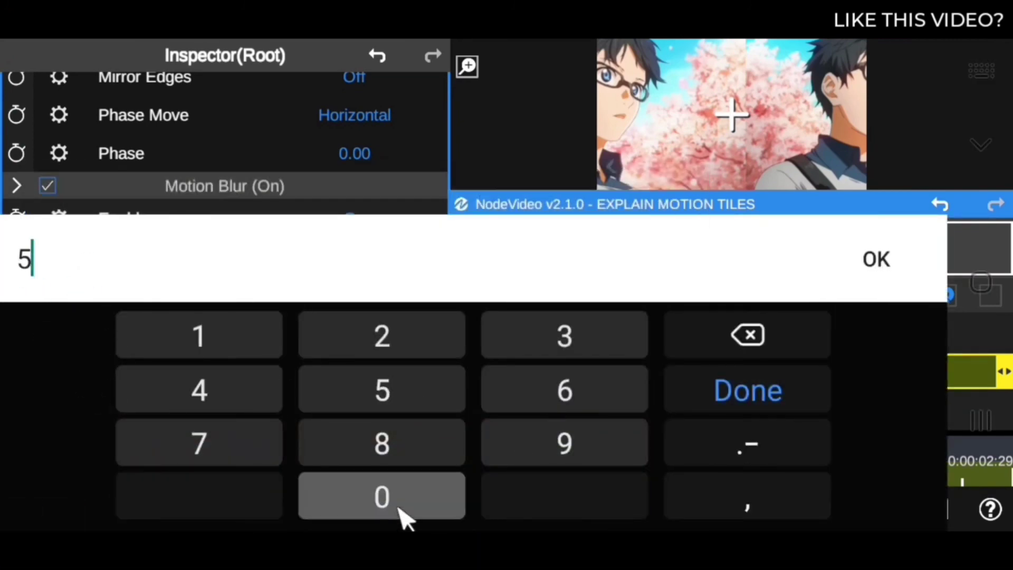
click(786, 381)
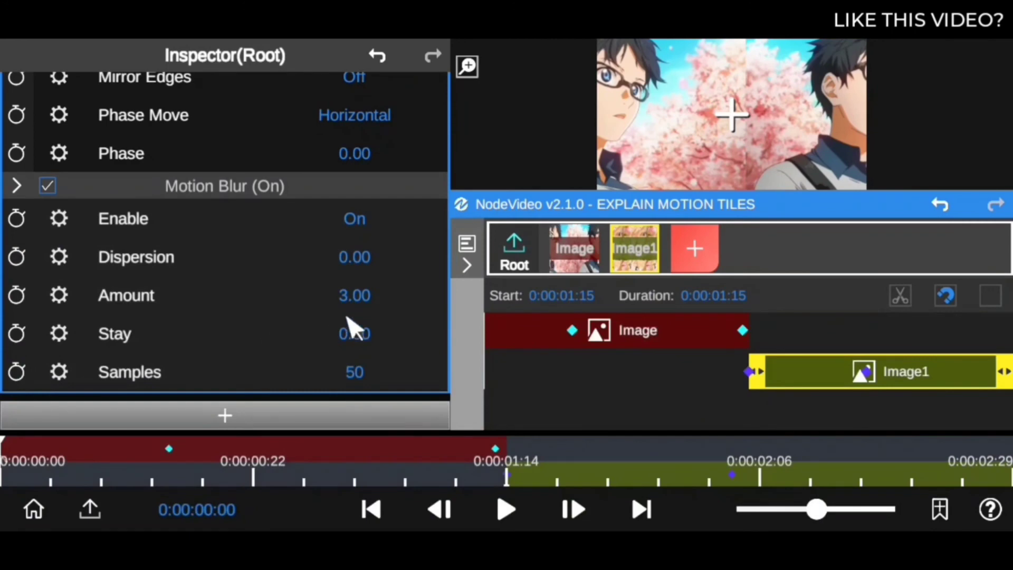
- Set the Amount of Image1's Motion Blur to 1.5
click(354, 296)
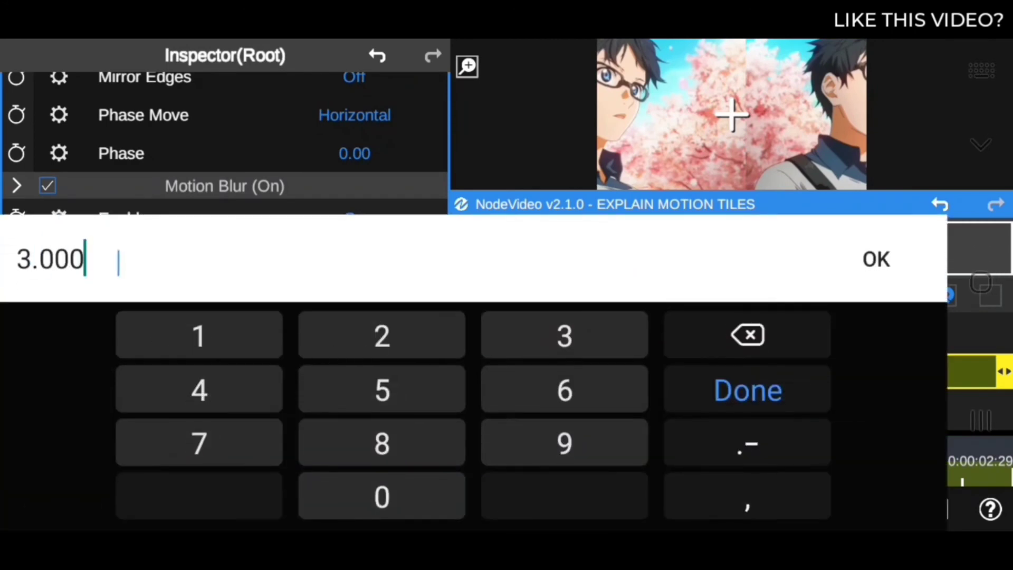
click(214, 342)
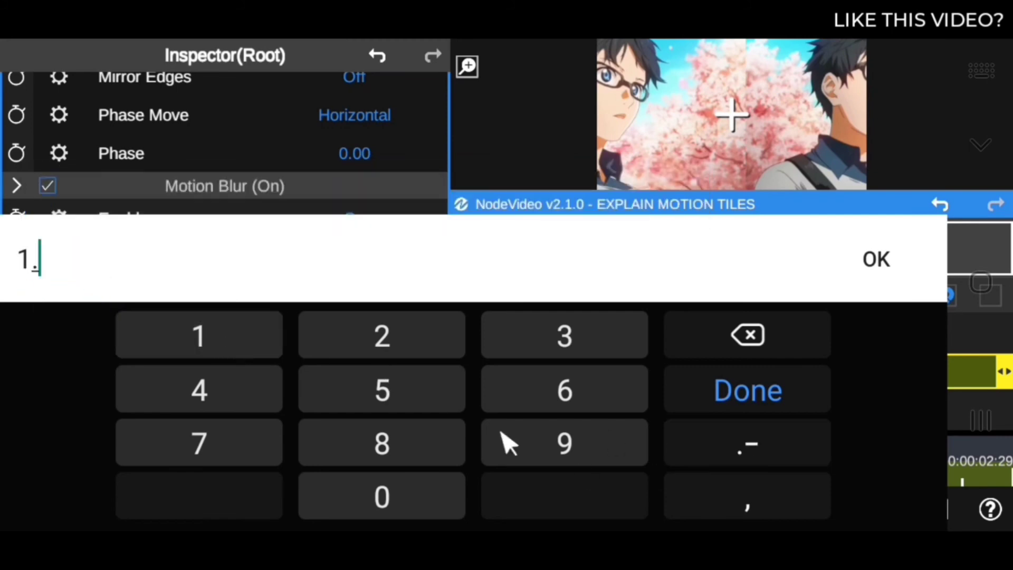
text(.)
click(381, 406)
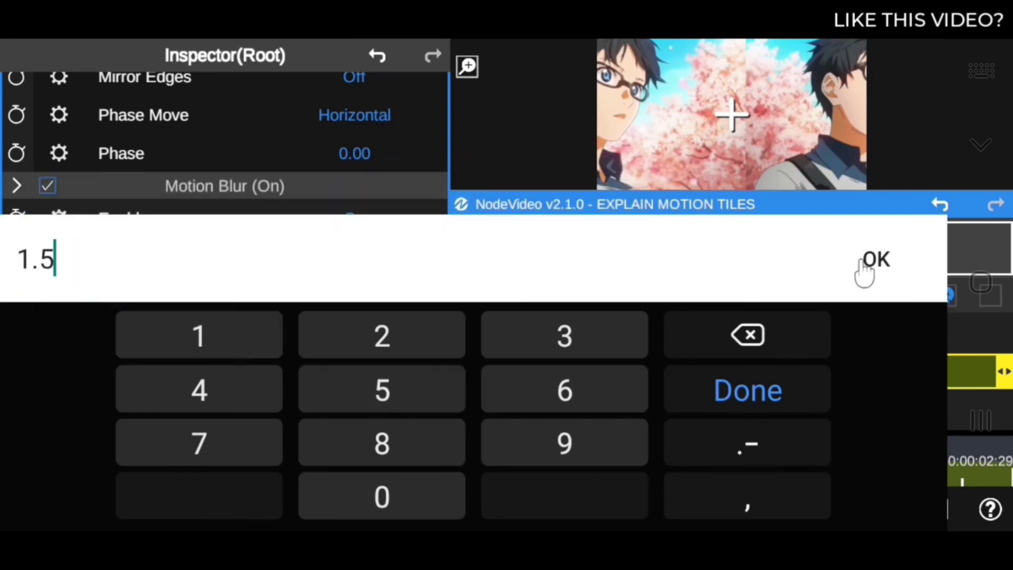
click(865, 264)
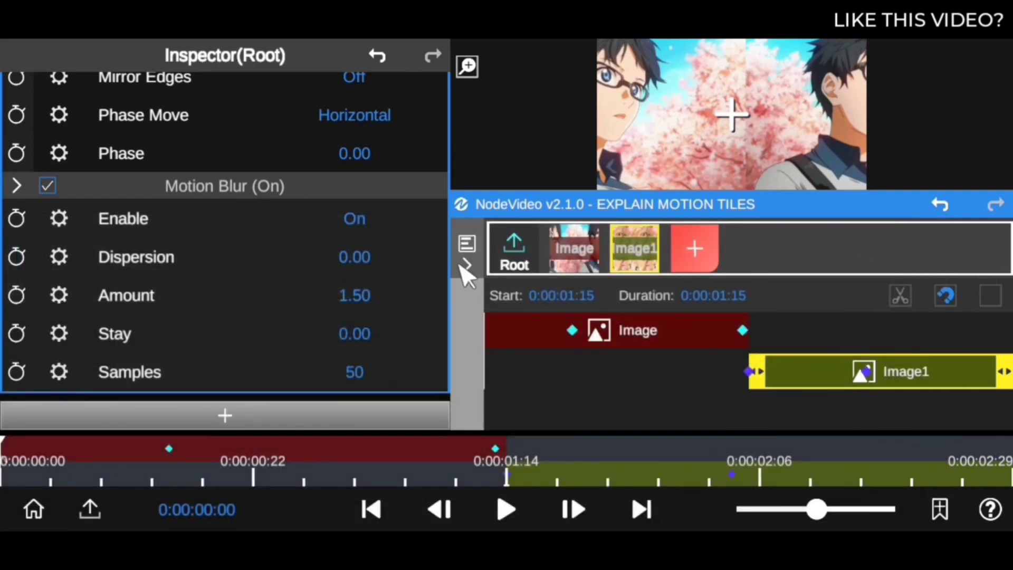
- Enlarge the preview area and play back the motion-blurred tile transition between the two images several times
drag(343, 464, 363, 475)
click(509, 510)
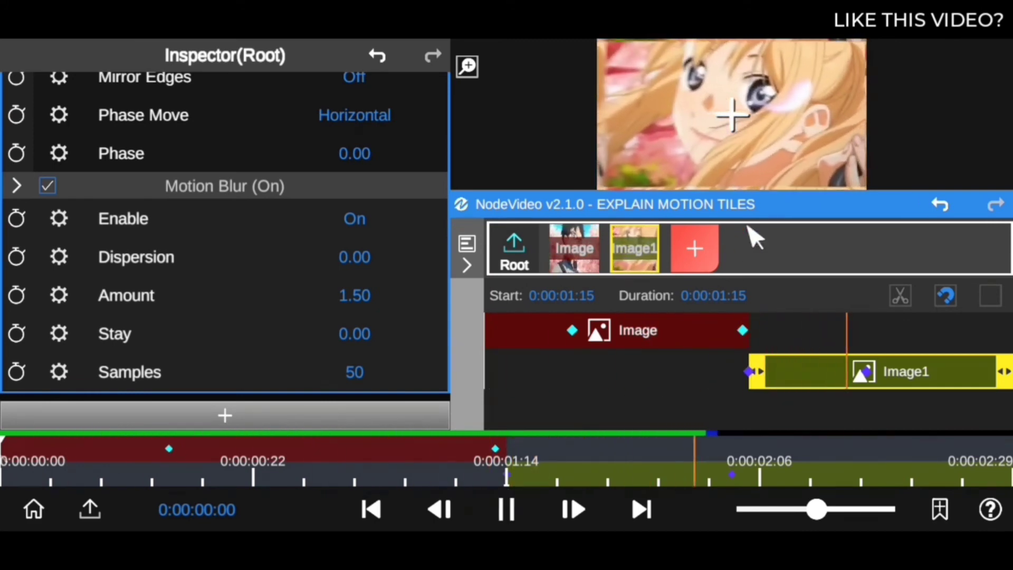
drag(764, 203, 758, 285)
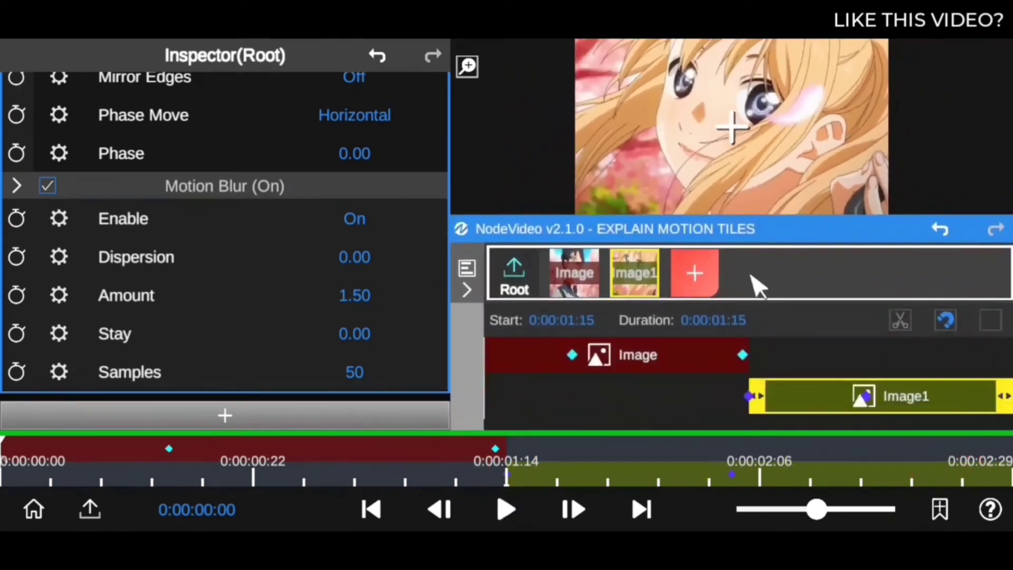
click(509, 509)
click(507, 510)
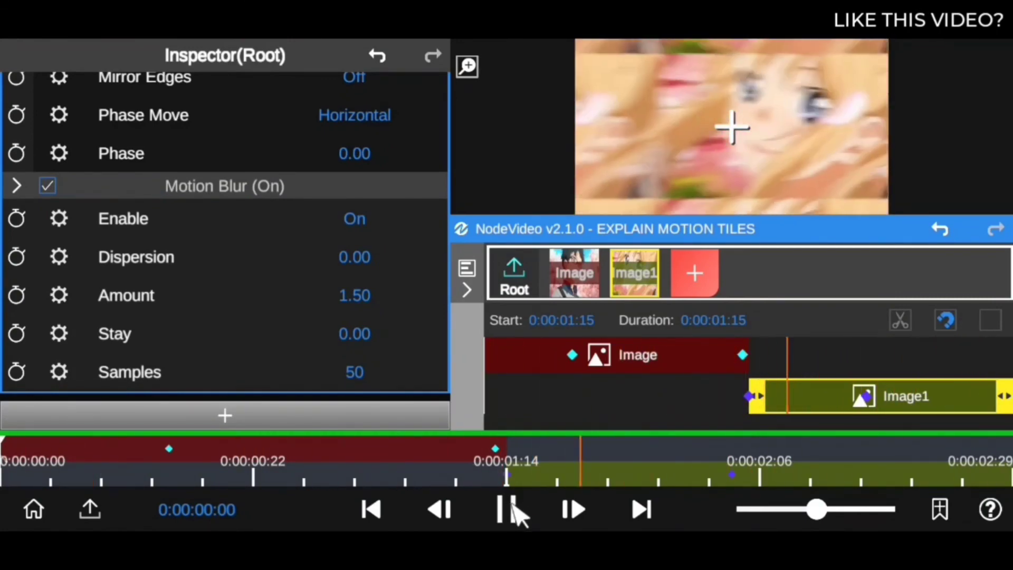
click(505, 509)
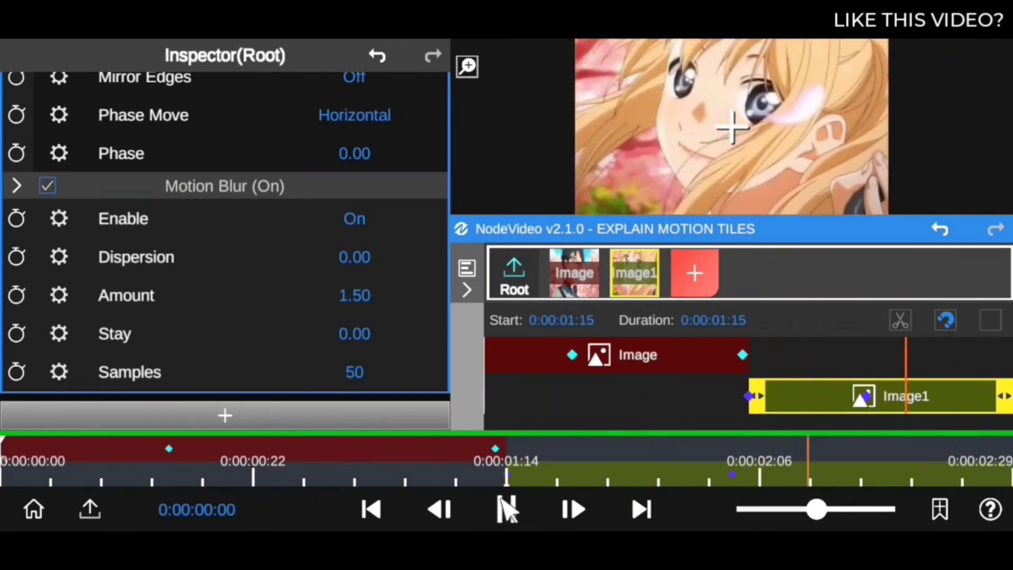
click(507, 498)
- Collapse the settings of Image1's Motion Tile effect
drag(227, 346, 232, 396)
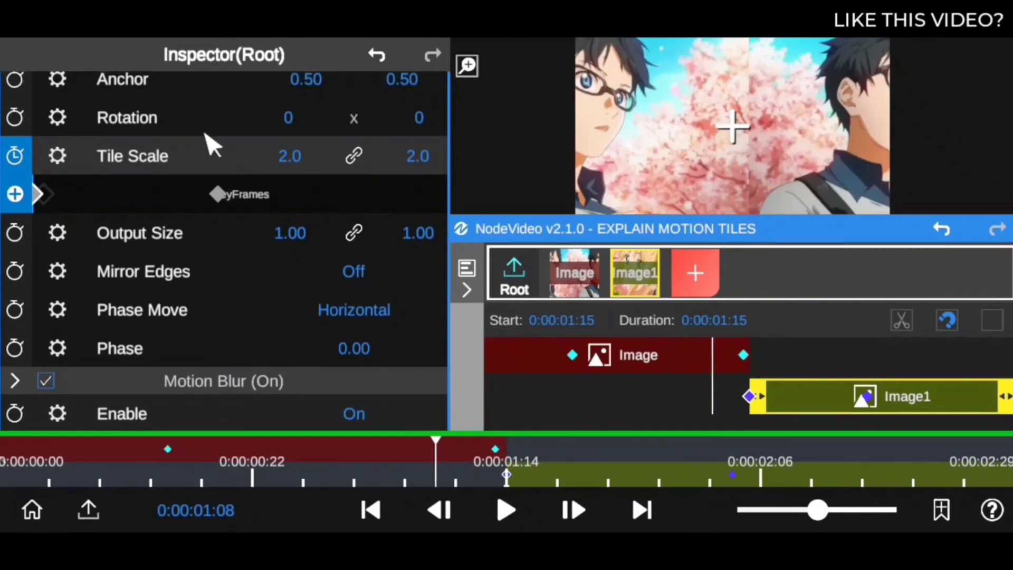
drag(208, 144, 222, 272)
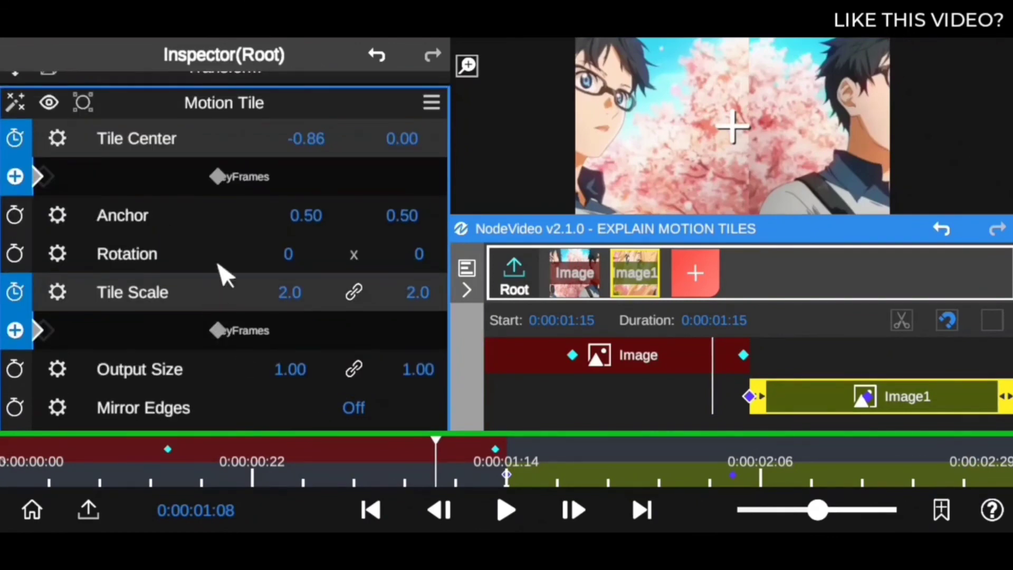
click(245, 101)
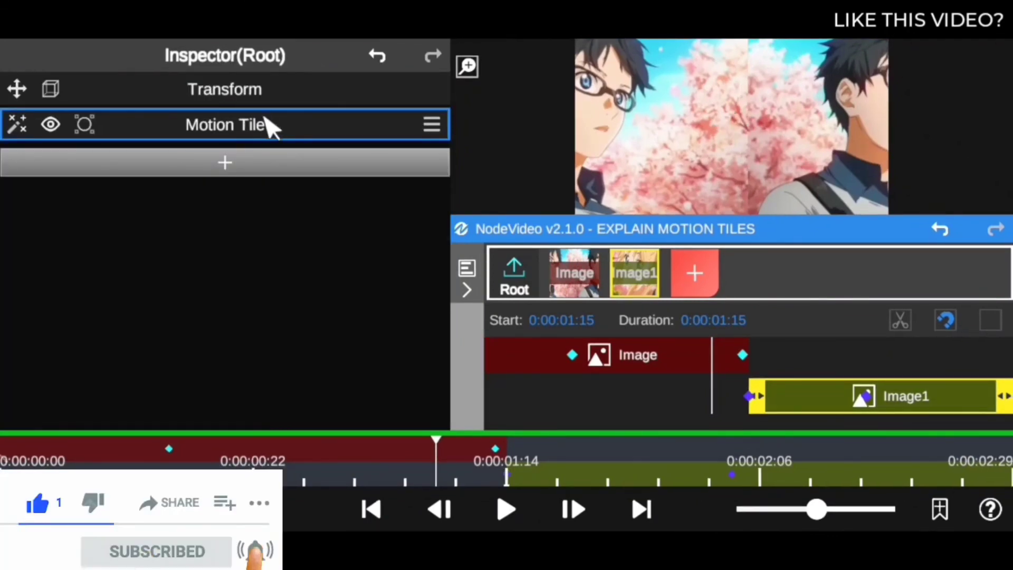